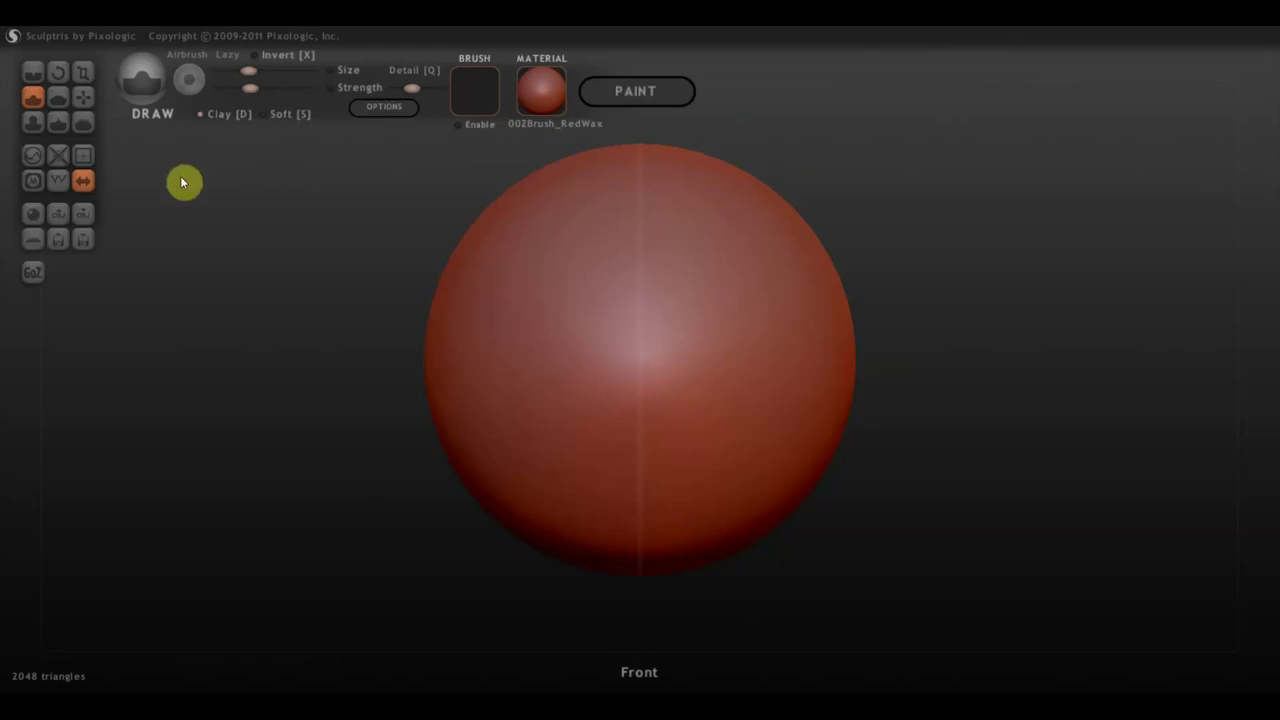
Step: Set the hooded-monk cartoon drawing as the viewport background in Sculpt options
left_click(381, 110)
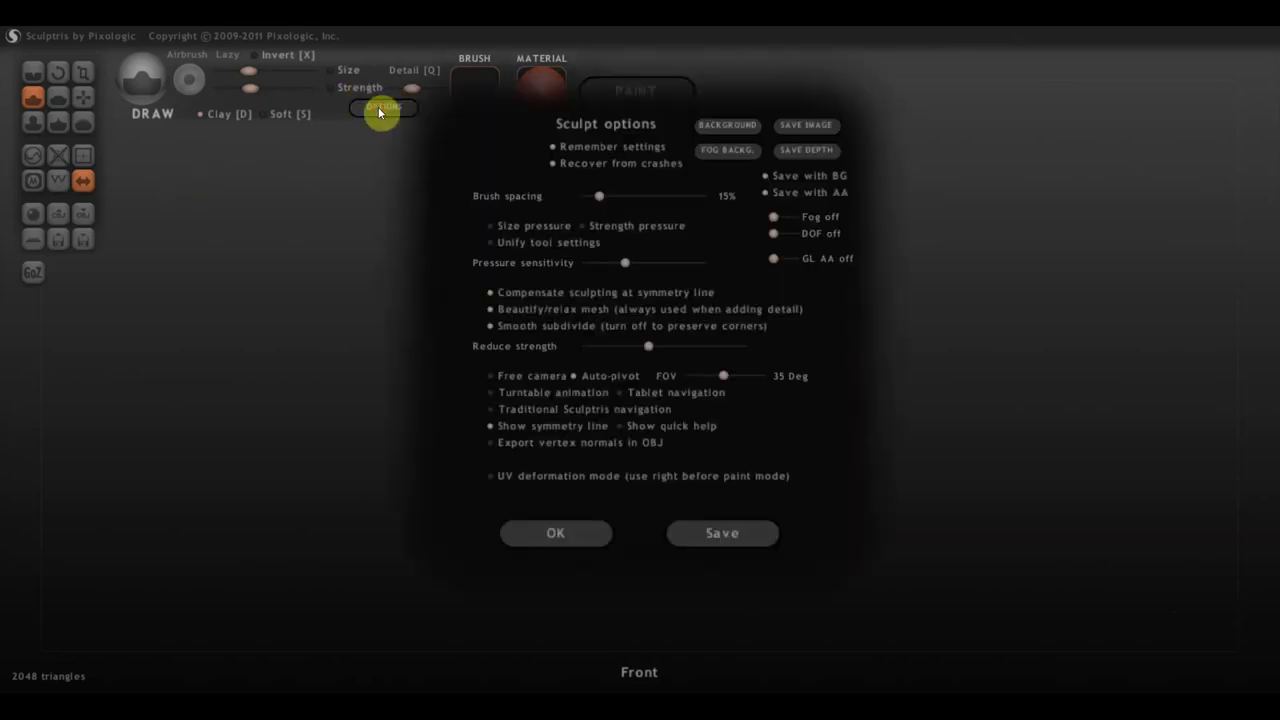
left_click(727, 128)
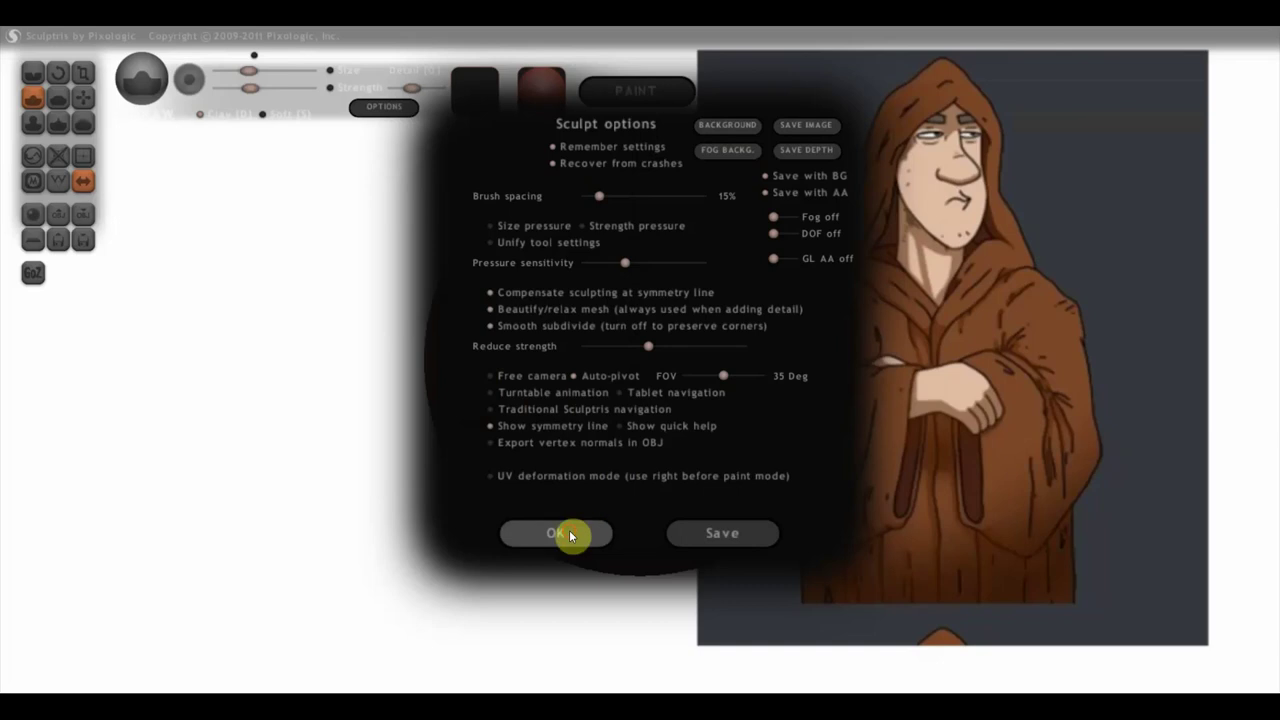
left_click(565, 533)
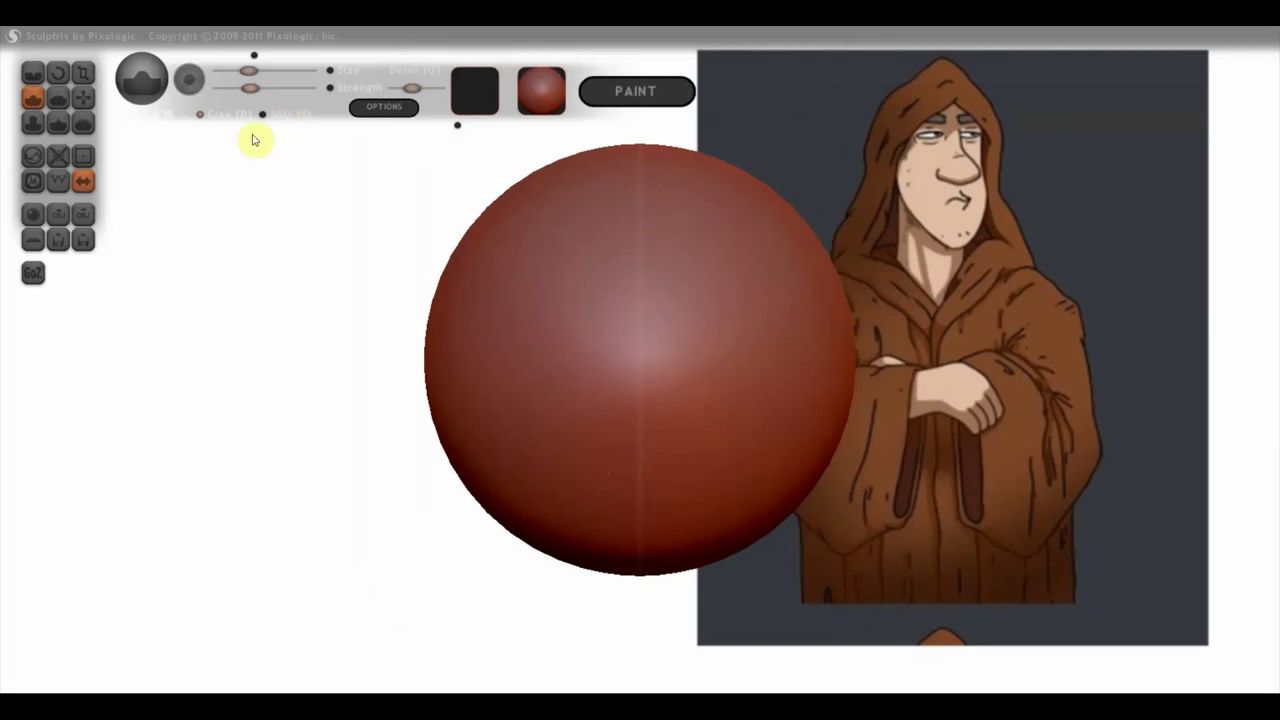
Step: Import Female_PlanesofHead_128 from the ВСЕ для SculptGL folder on D: as a new scene
left_click(57, 214)
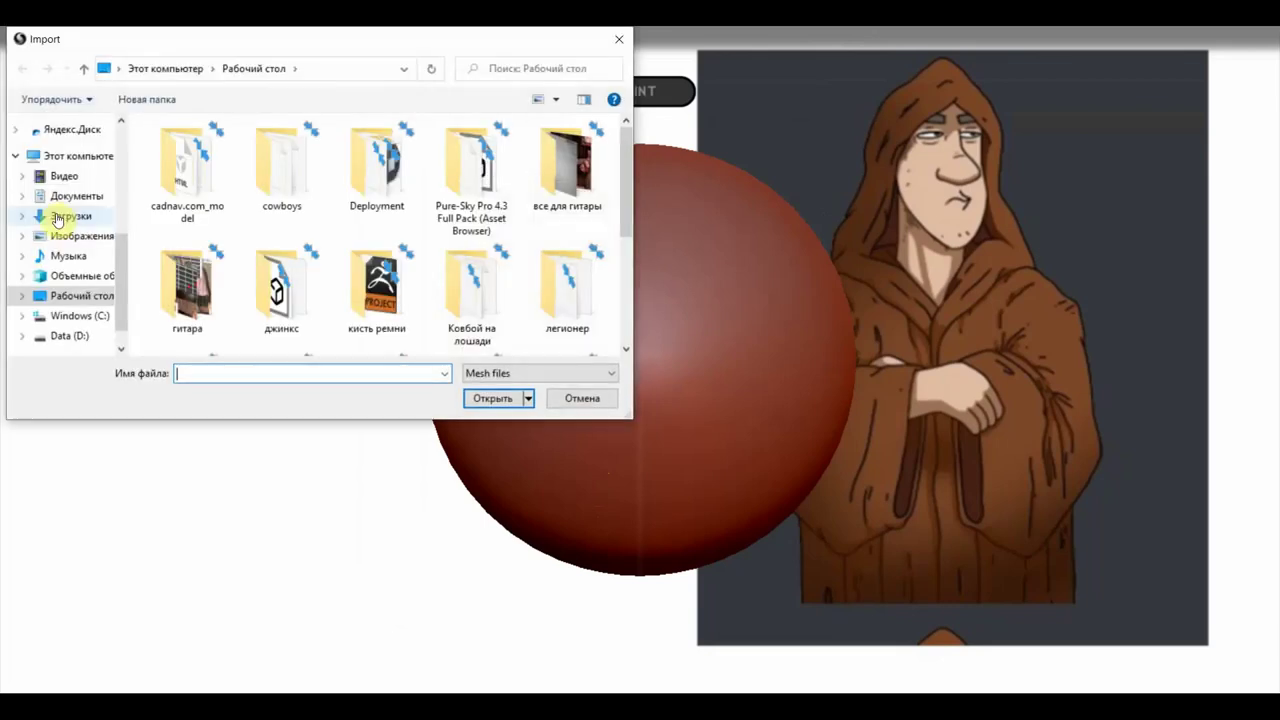
scroll(470, 275, "down", 3)
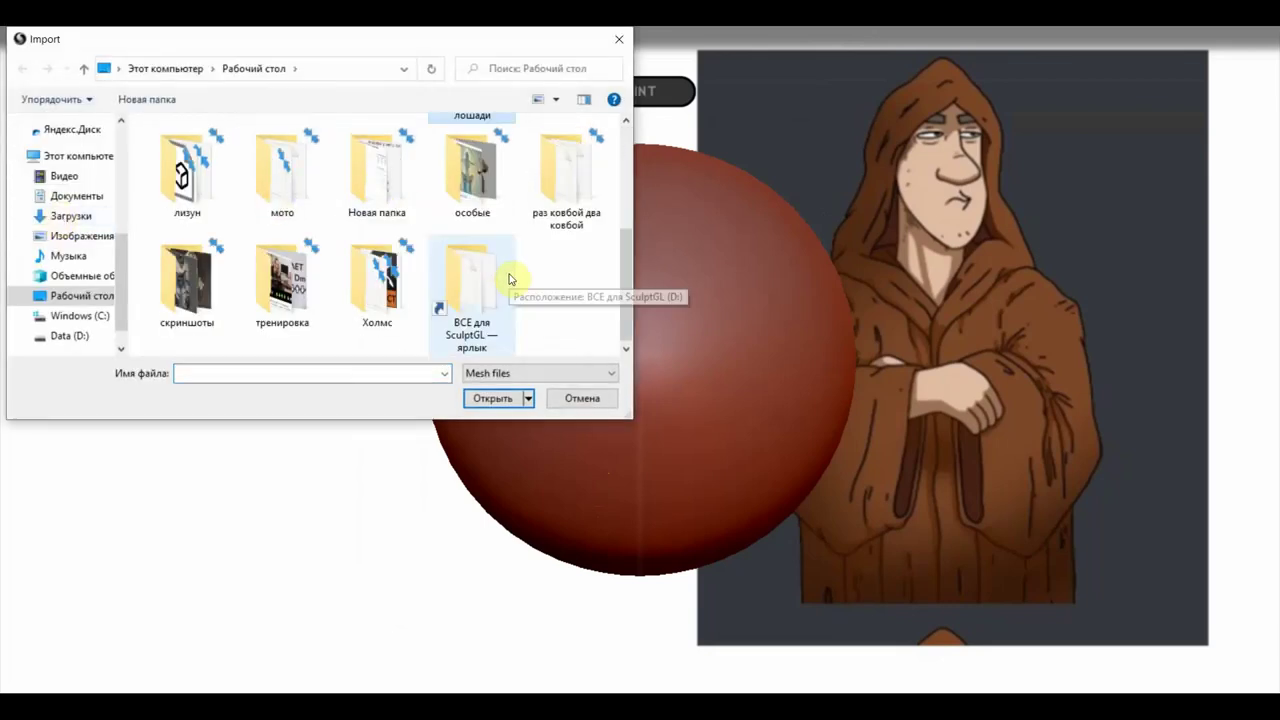
double_click(474, 288)
left_click(378, 172)
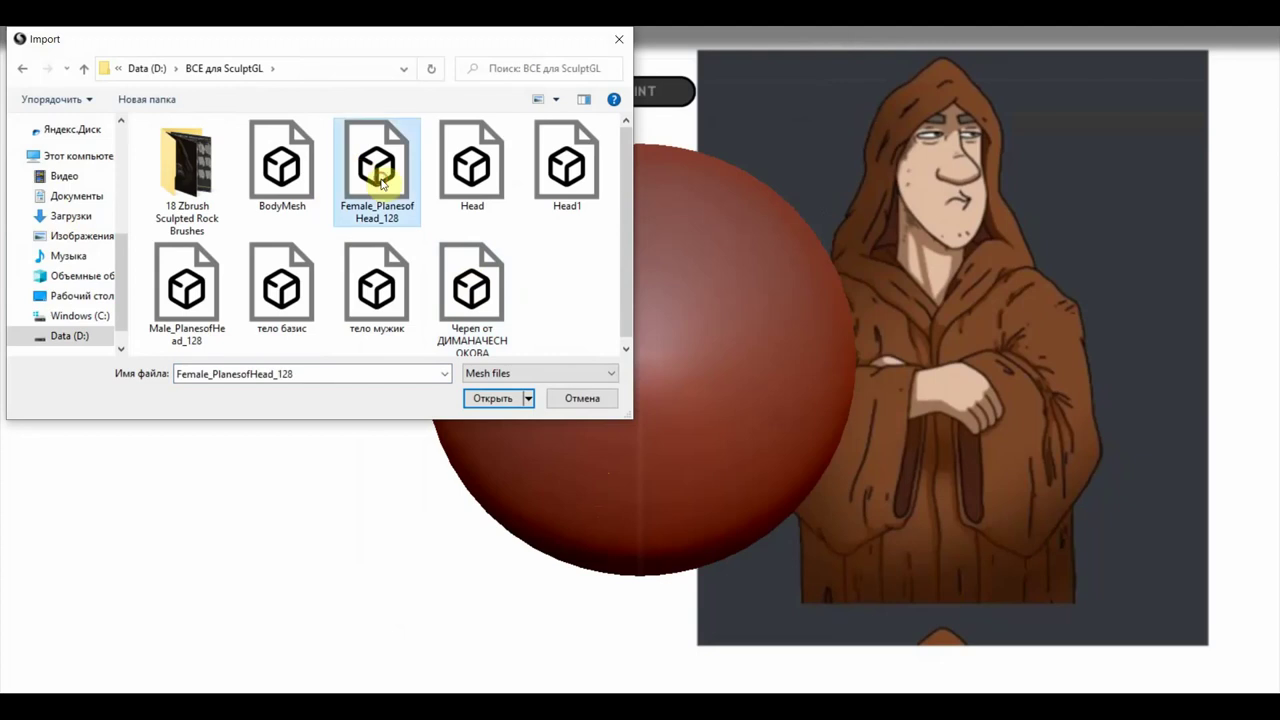
left_click(503, 408)
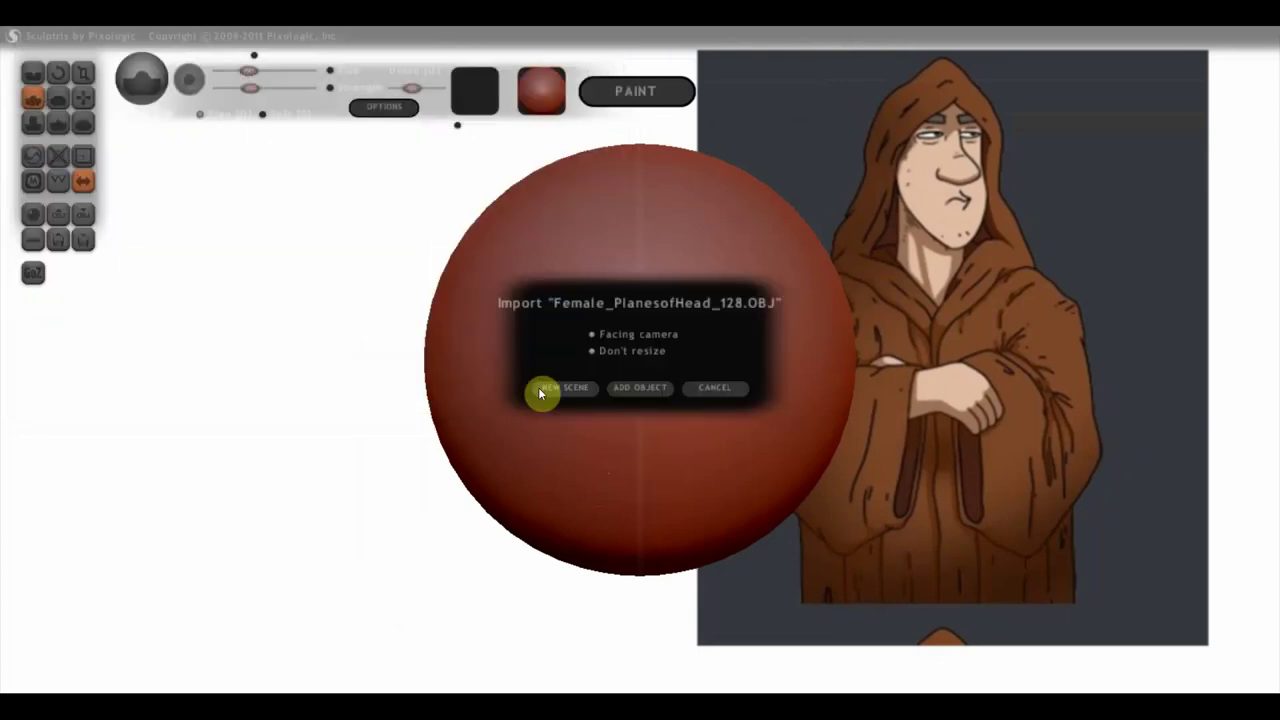
left_click(567, 392)
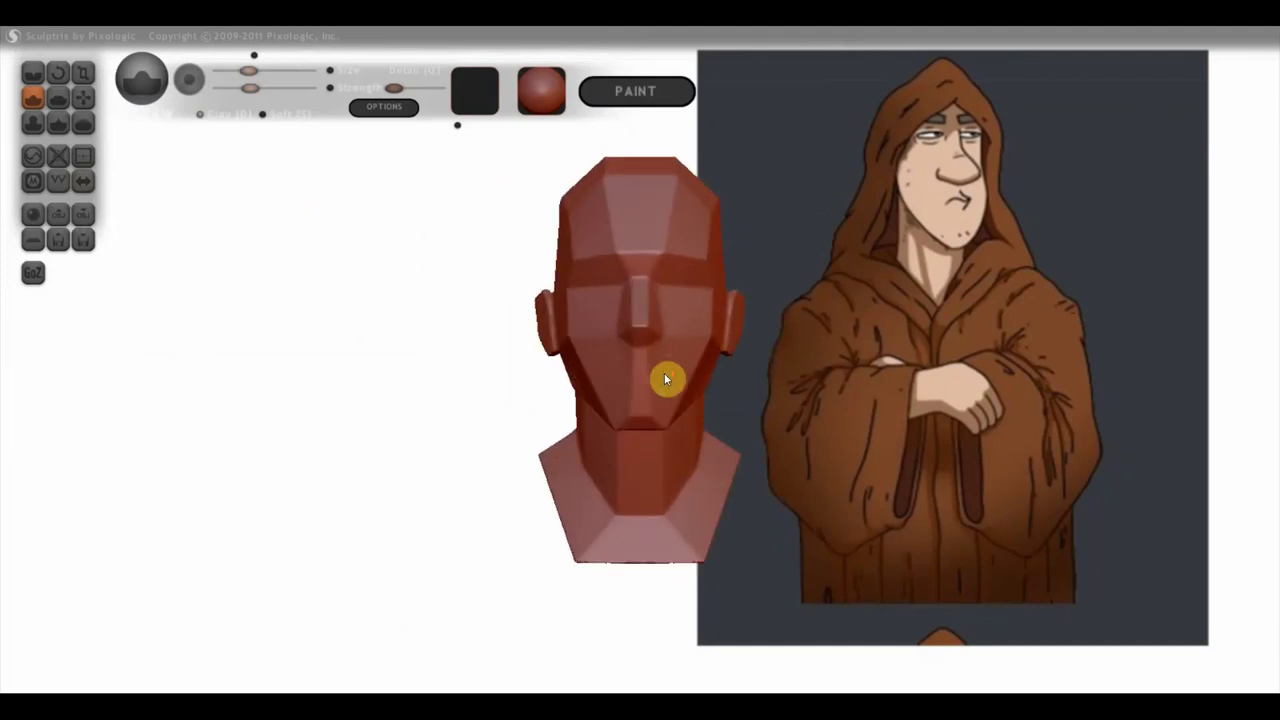
Step: Turn on mirror symmetry for the planar head bust, accepting removal of asymmetric details
scroll(664, 373, "up", 2)
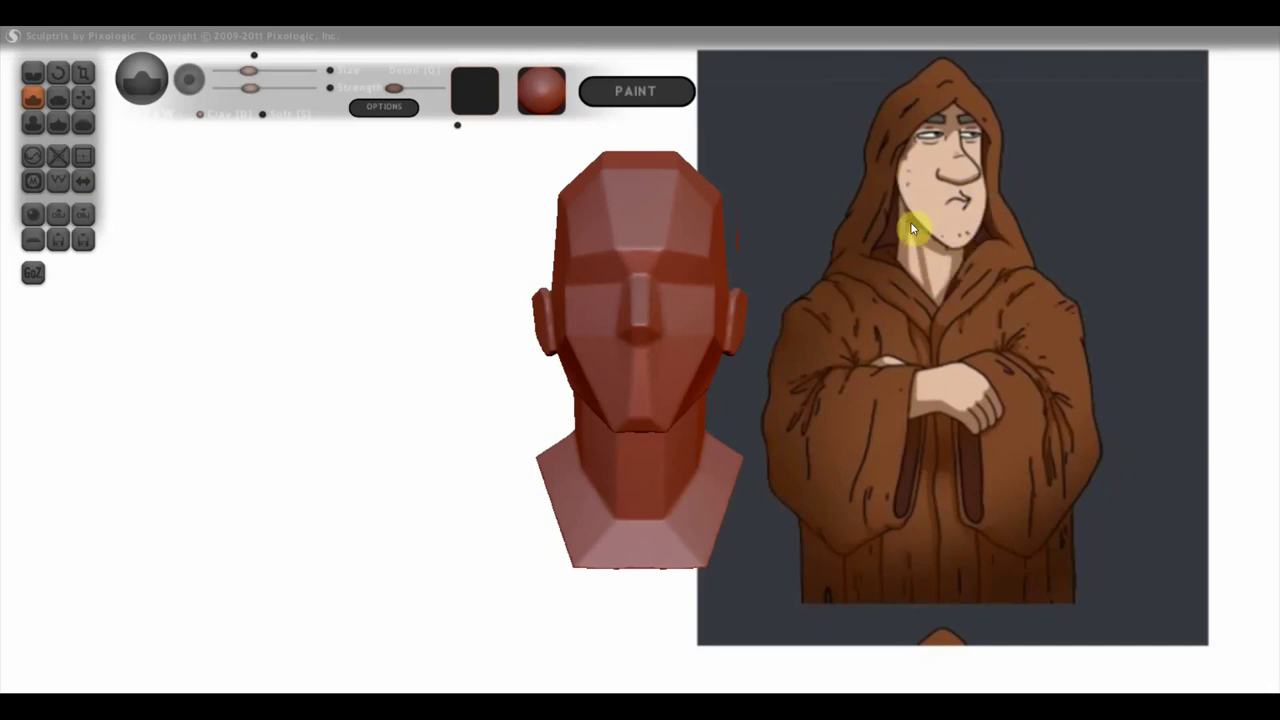
left_click_drag(700, 374, 963, 371)
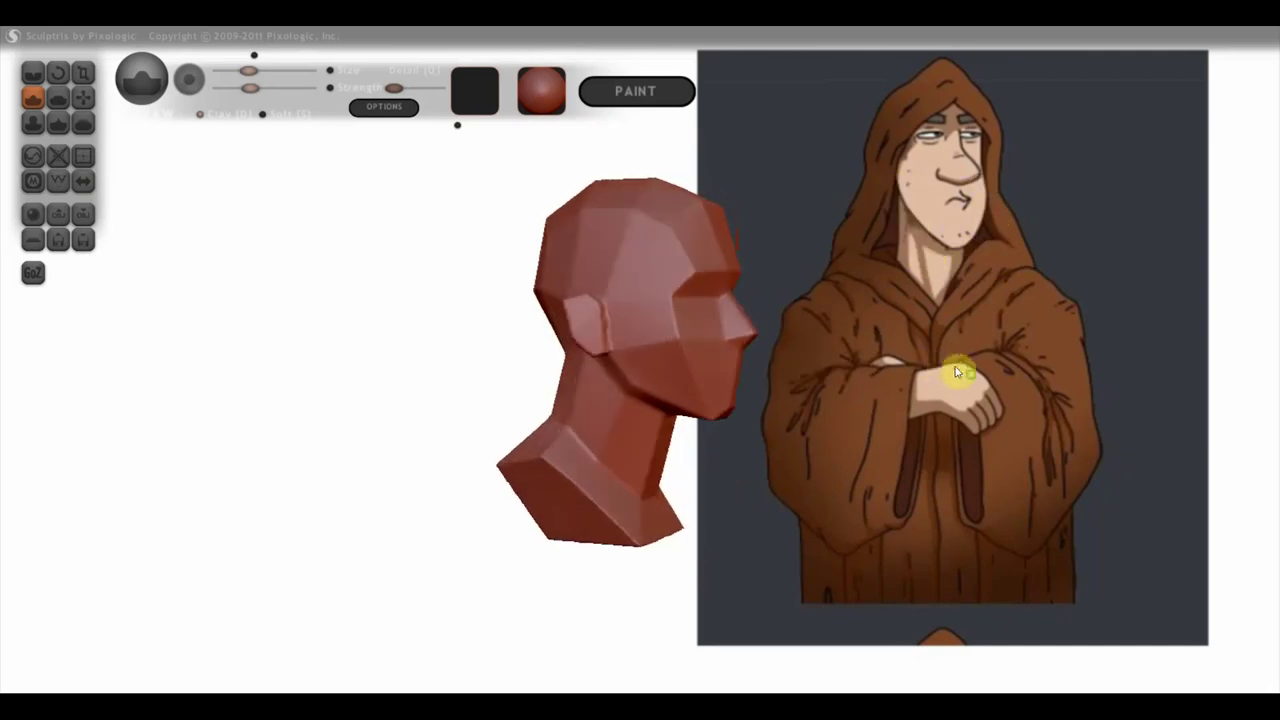
left_click(83, 180)
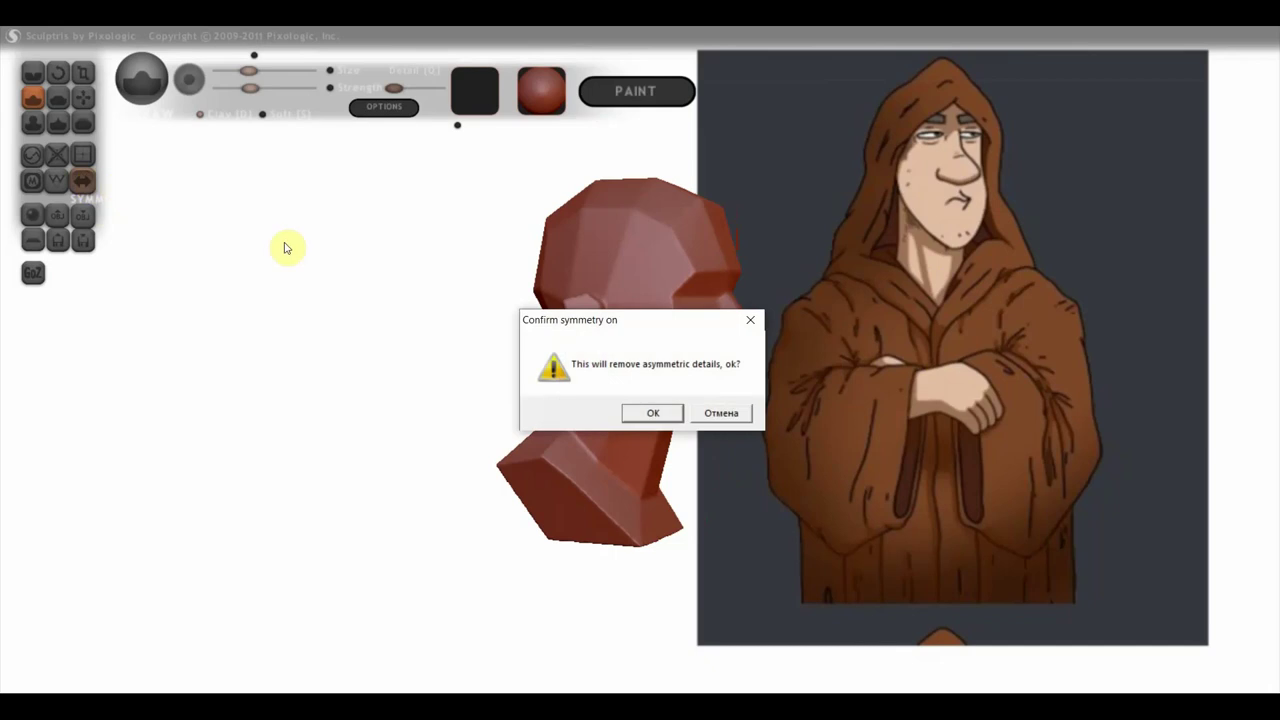
left_click(652, 411)
left_click(722, 414)
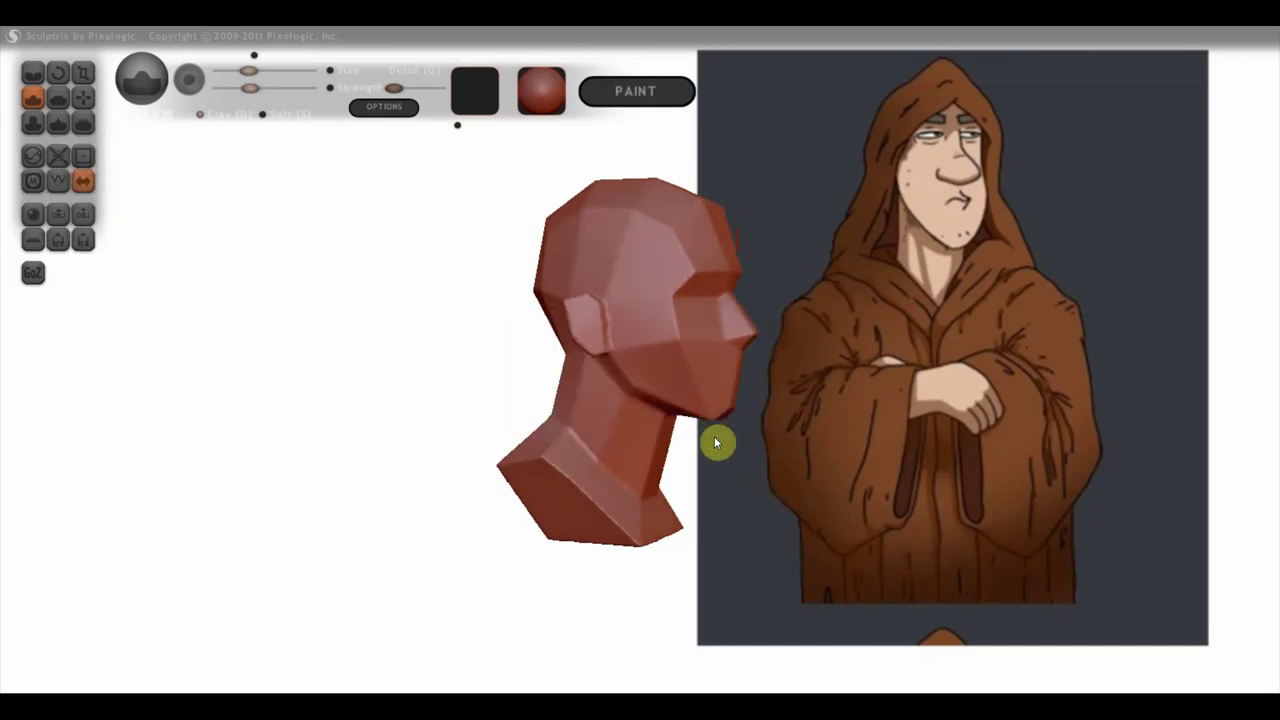
left_click_drag(697, 483, 698, 492)
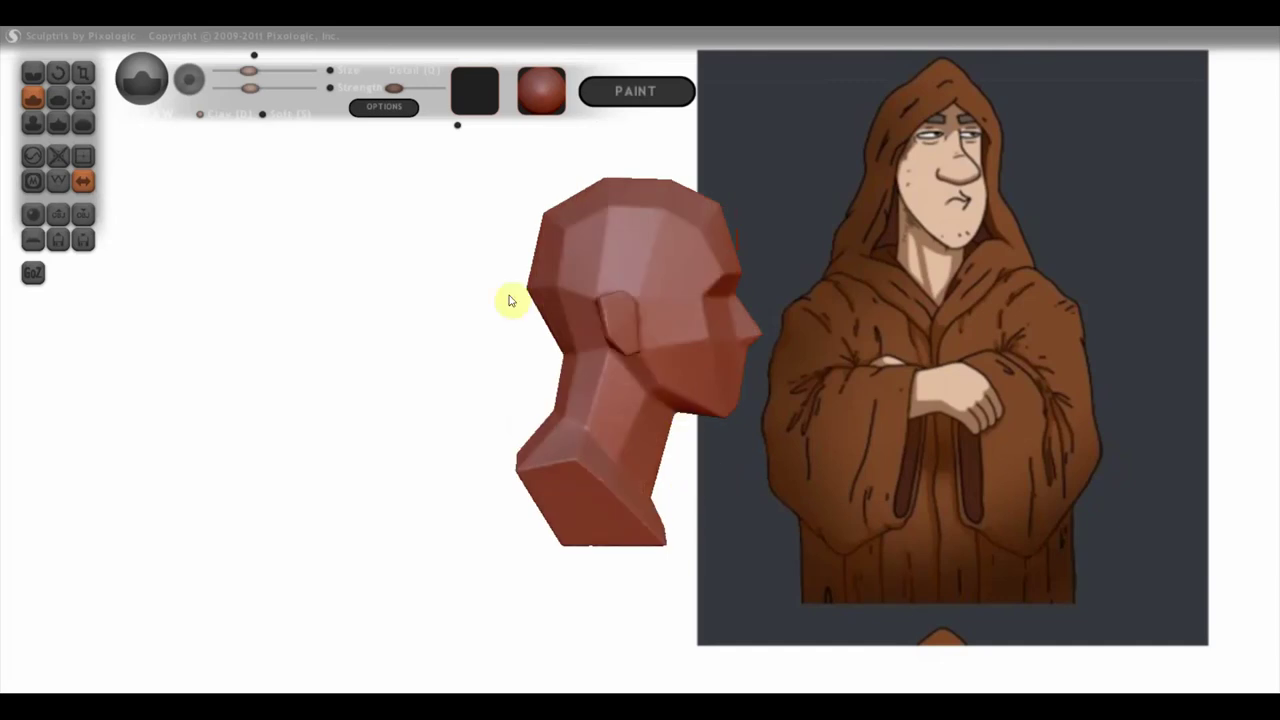
Step: Pull the jaw down into a pointed chin with a higher-strength Grab brush
left_click(83, 97)
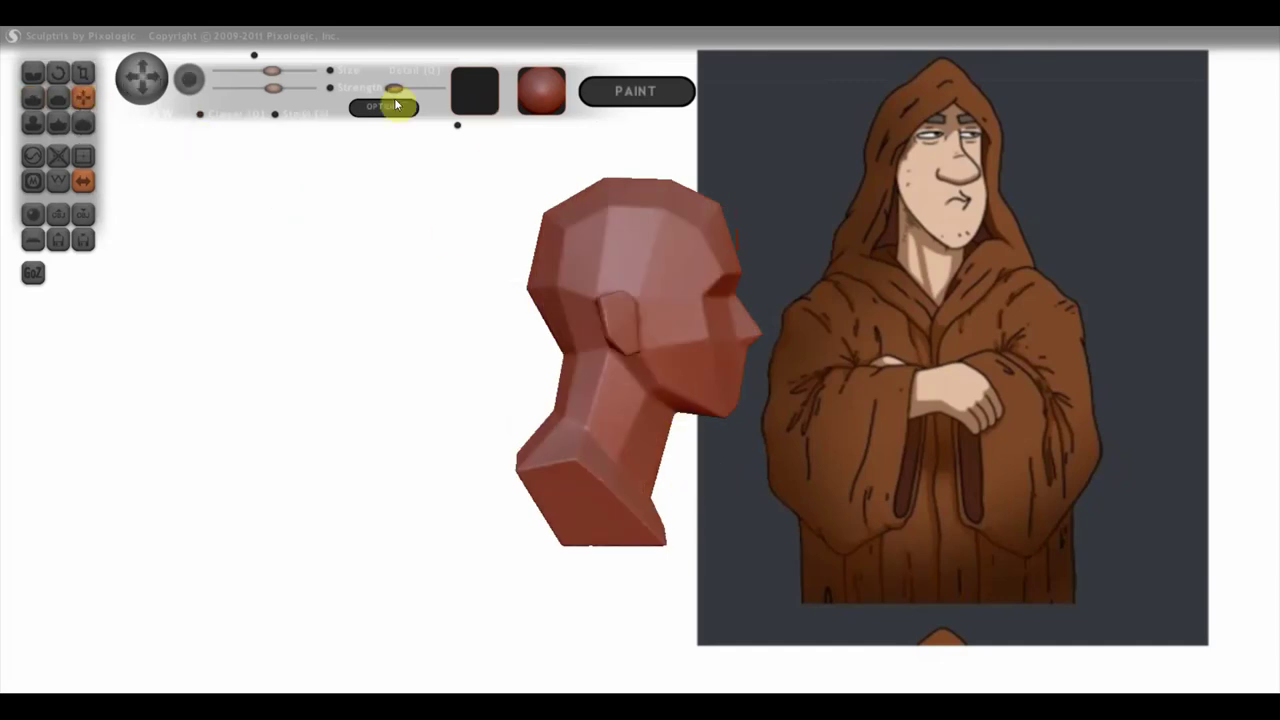
left_click_drag(394, 90, 414, 95)
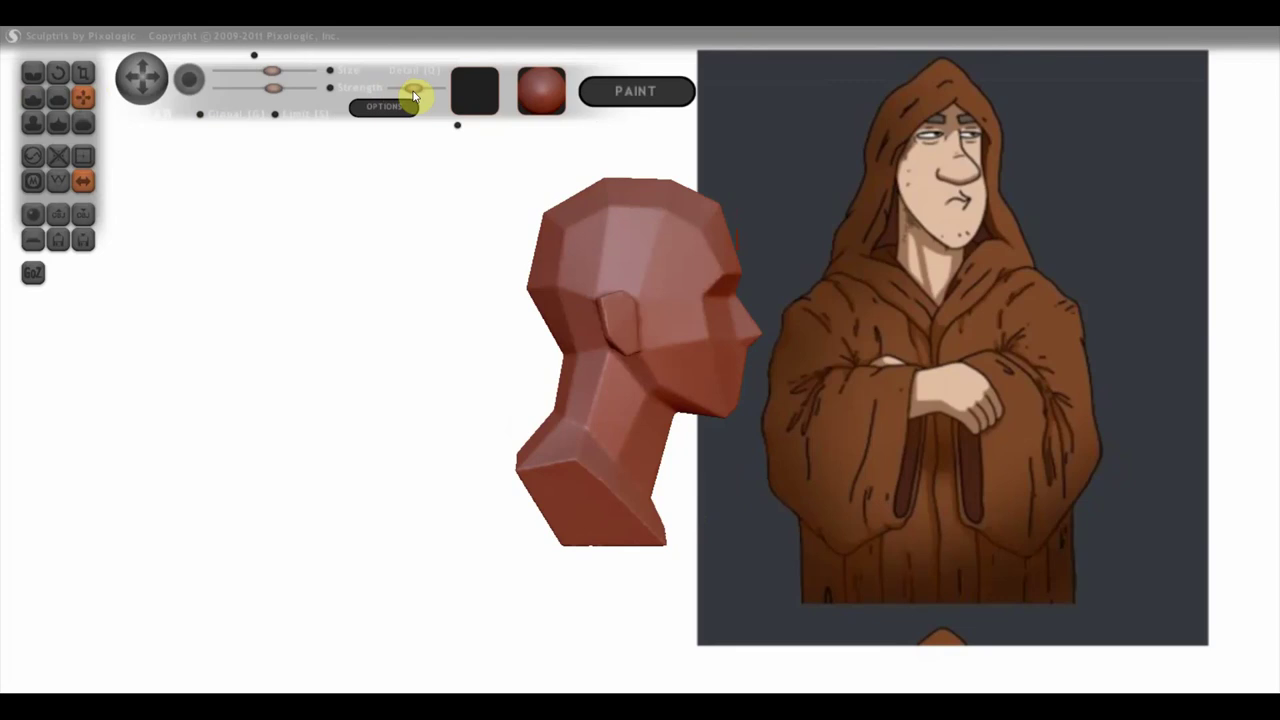
mouse_move(717, 410)
left_mouse_down()
mouse_move(746, 465)
mouse_move(700, 423)
mouse_move(694, 450)
mouse_move(679, 451)
mouse_move(564, 390)
mouse_move(699, 422)
mouse_move(710, 436)
mouse_move(700, 449)
mouse_move(770, 406)
left_mouse_up()
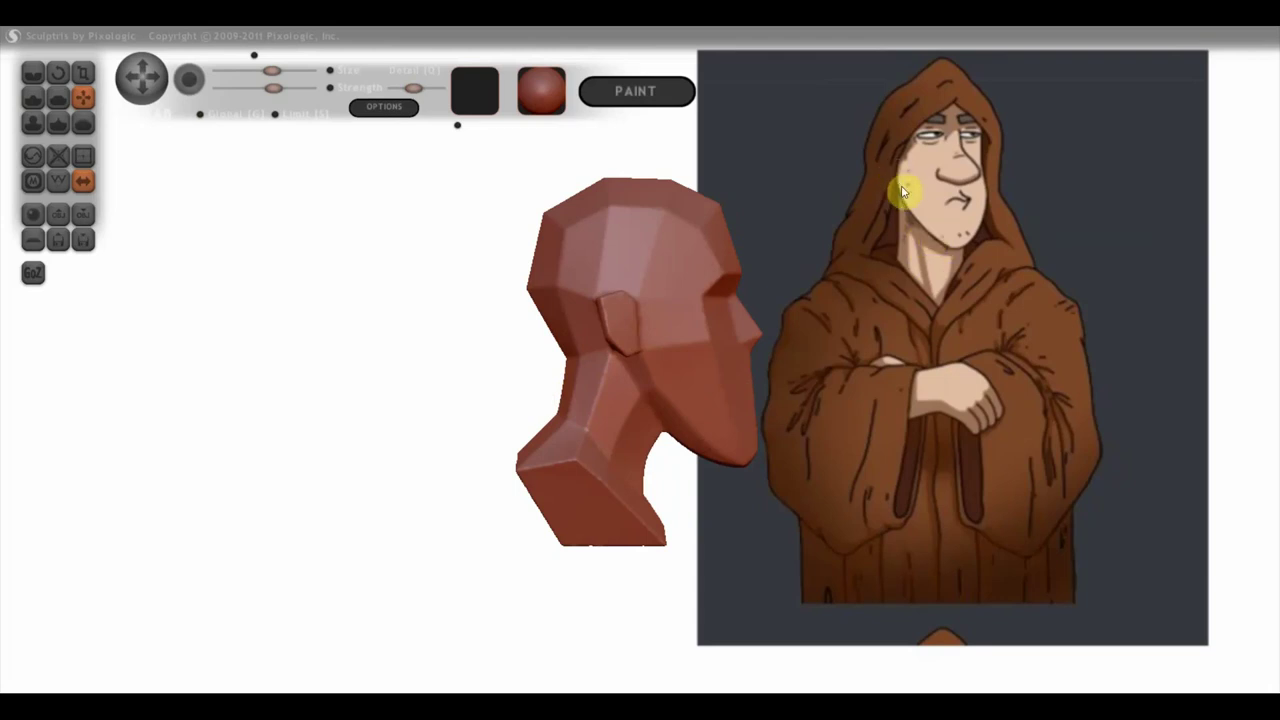
Step: Reshape the cheeks and jaw from the front, then check the shape in three-quarter view
mouse_move(825, 334)
left_mouse_down()
mouse_move(537, 286)
mouse_move(423, 286)
left_mouse_up()
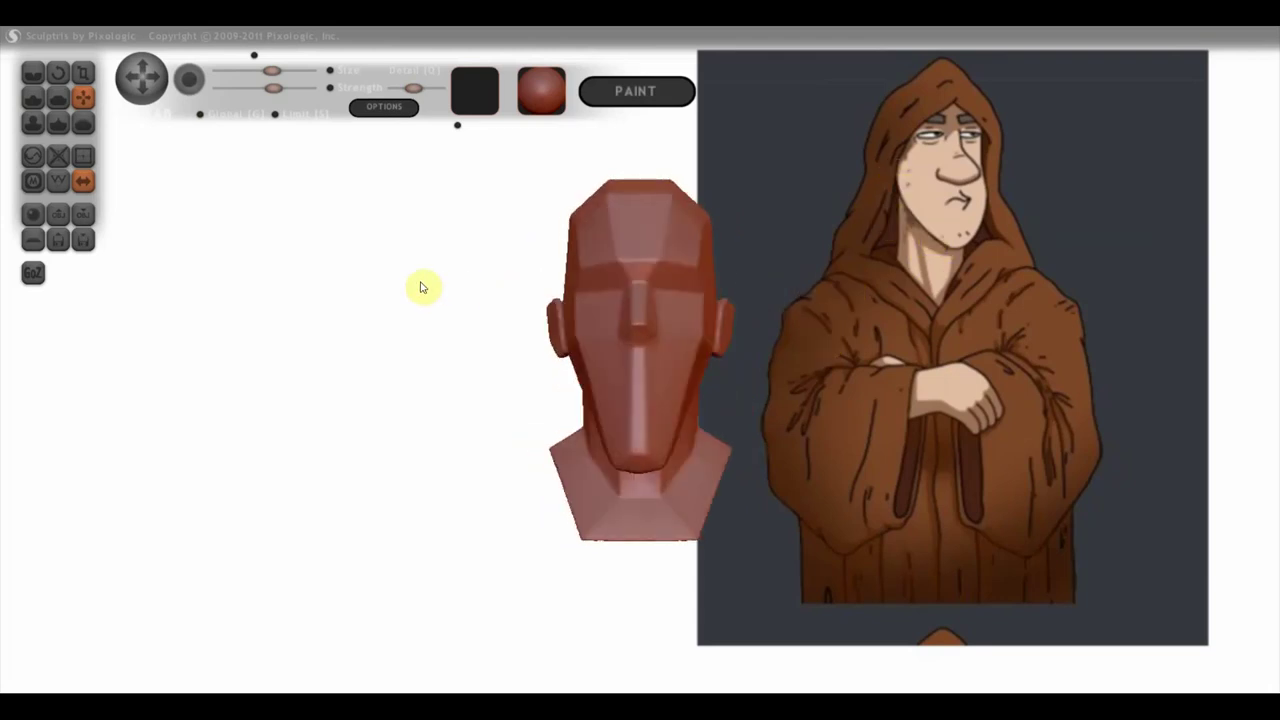
mouse_move(700, 320)
left_mouse_down()
mouse_move(680, 384)
mouse_move(704, 386)
left_mouse_up()
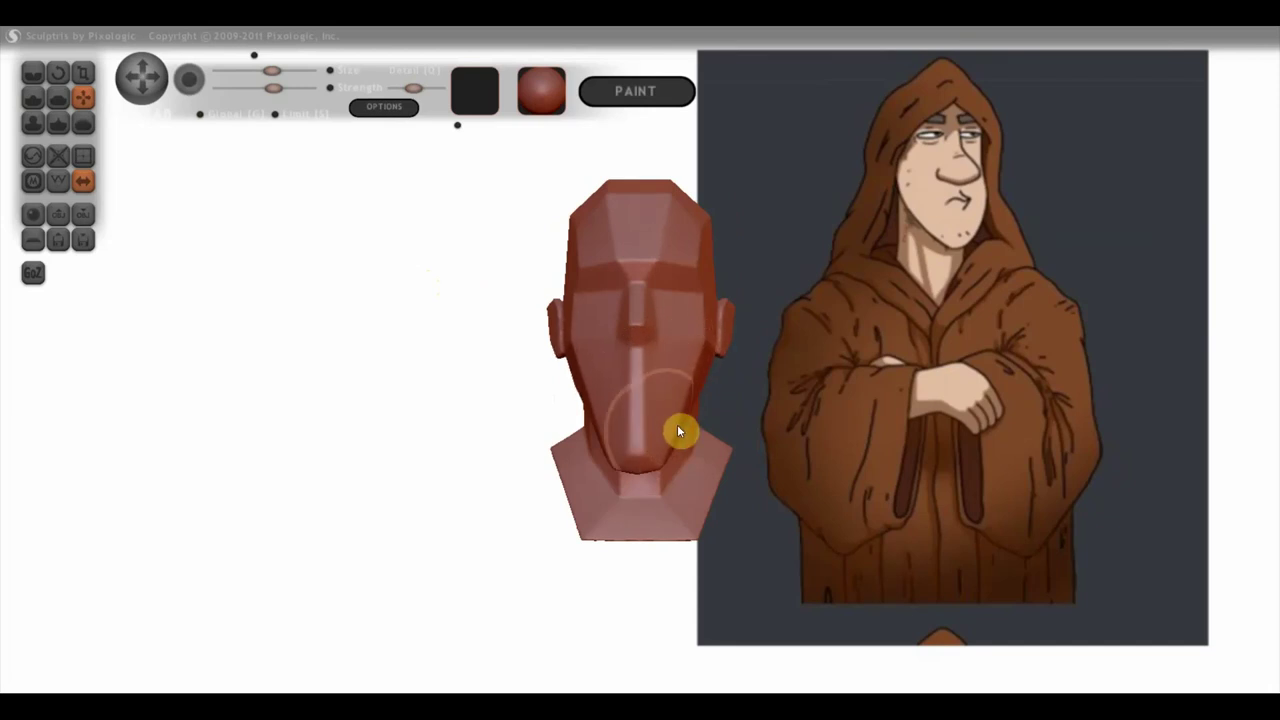
scroll(642, 437, "up", 3)
left_click_drag(695, 478, 708, 482)
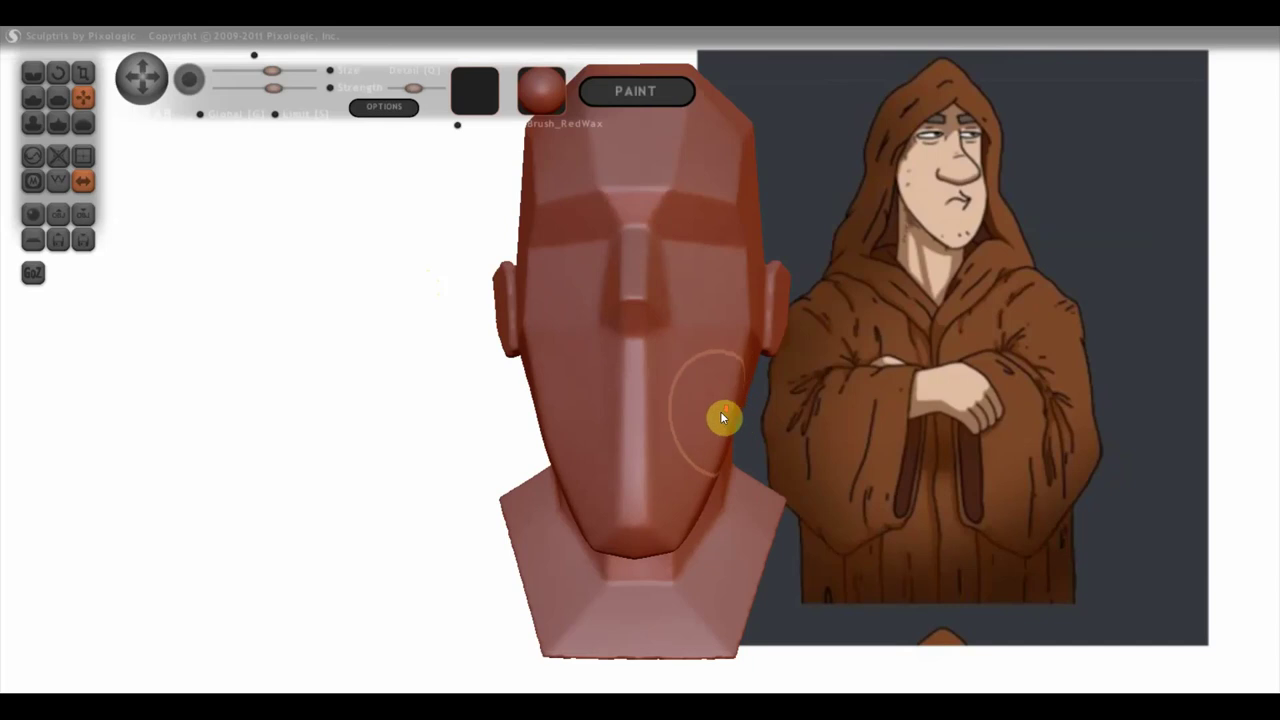
scroll(711, 413, "down", 1)
mouse_move(688, 420)
right_mouse_down()
mouse_move(866, 436)
mouse_move(708, 420)
right_mouse_up()
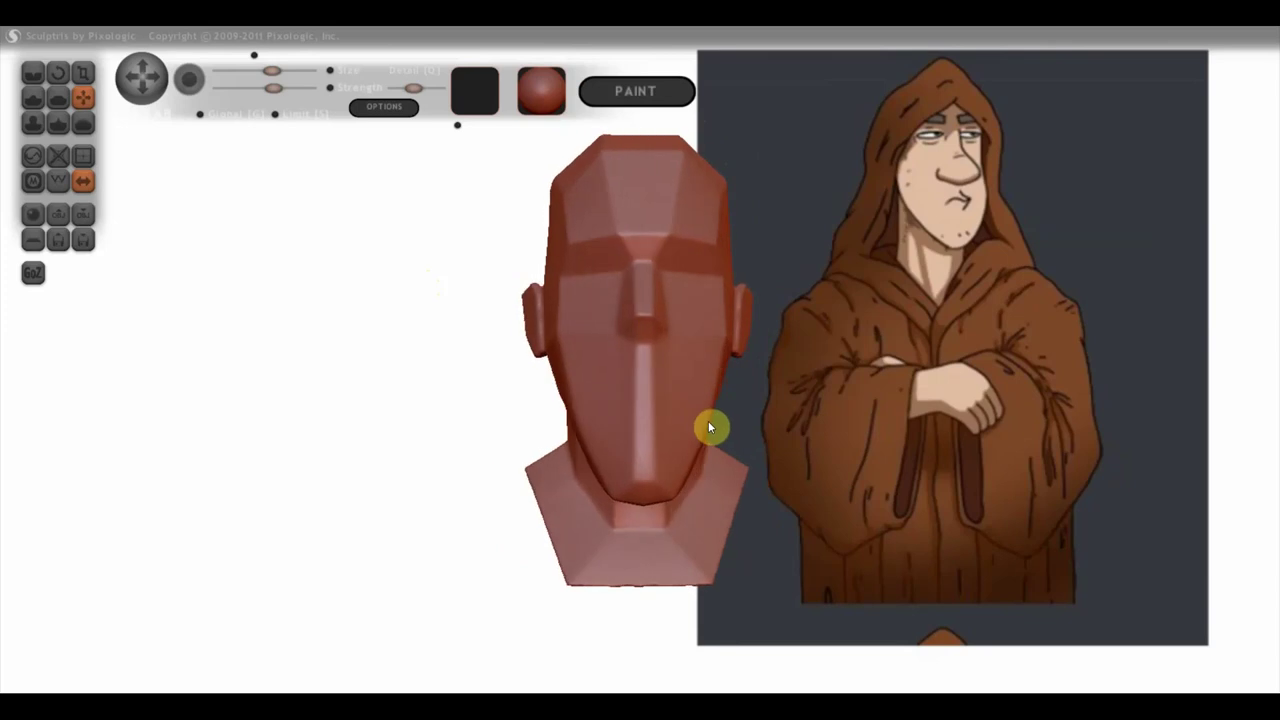
right_click_drag(848, 318, 842, 342)
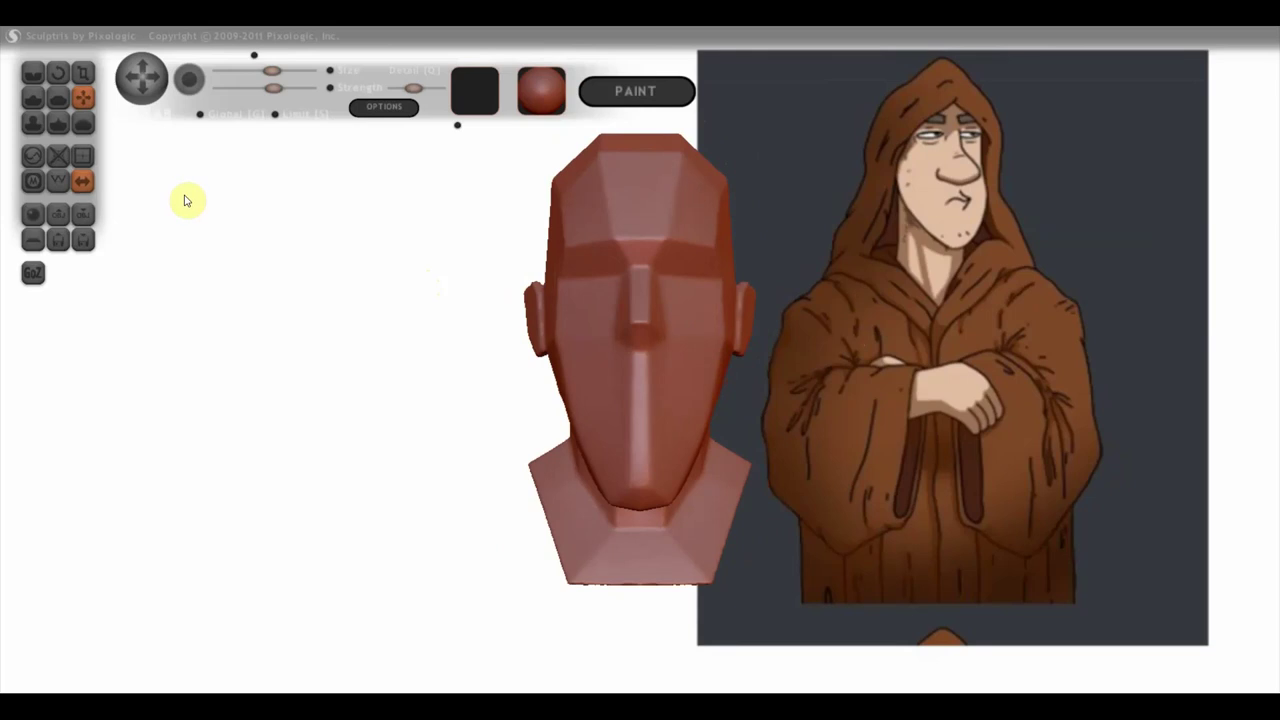
left_click(35, 101)
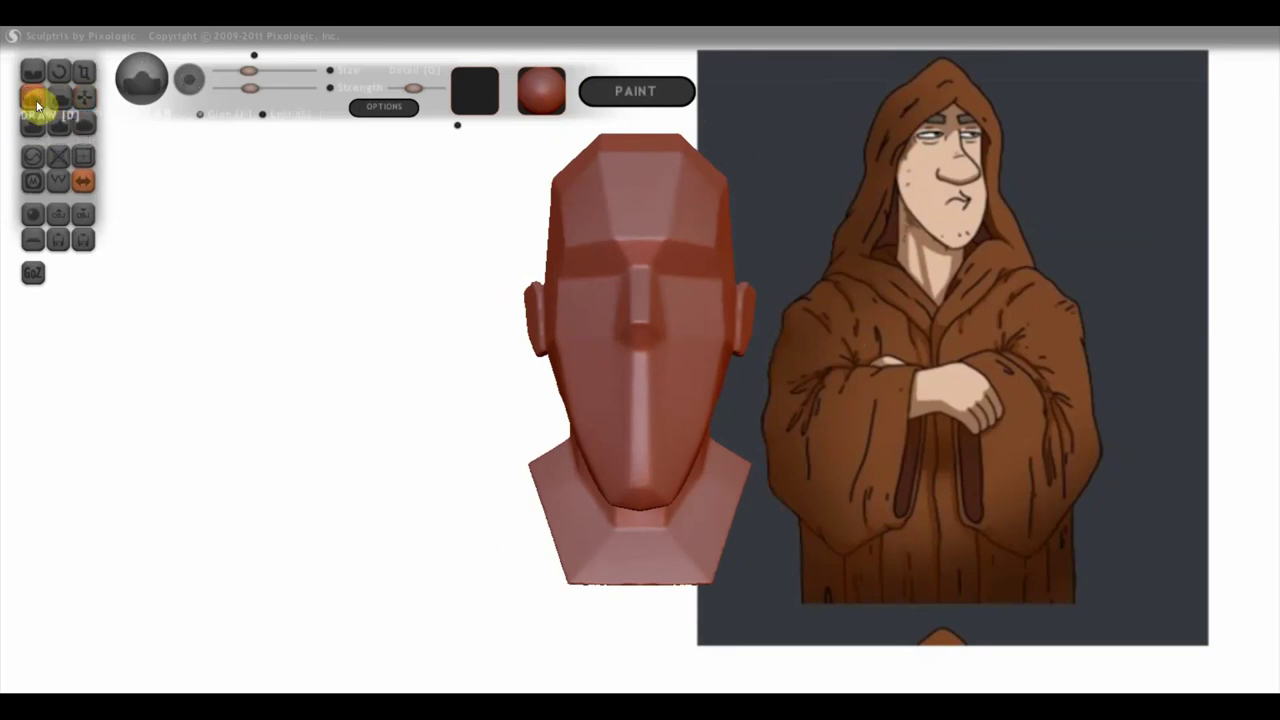
Step: Dent shallow mirrored eye sockets below the brow with an enlarged Draw brush
left_click(200, 117)
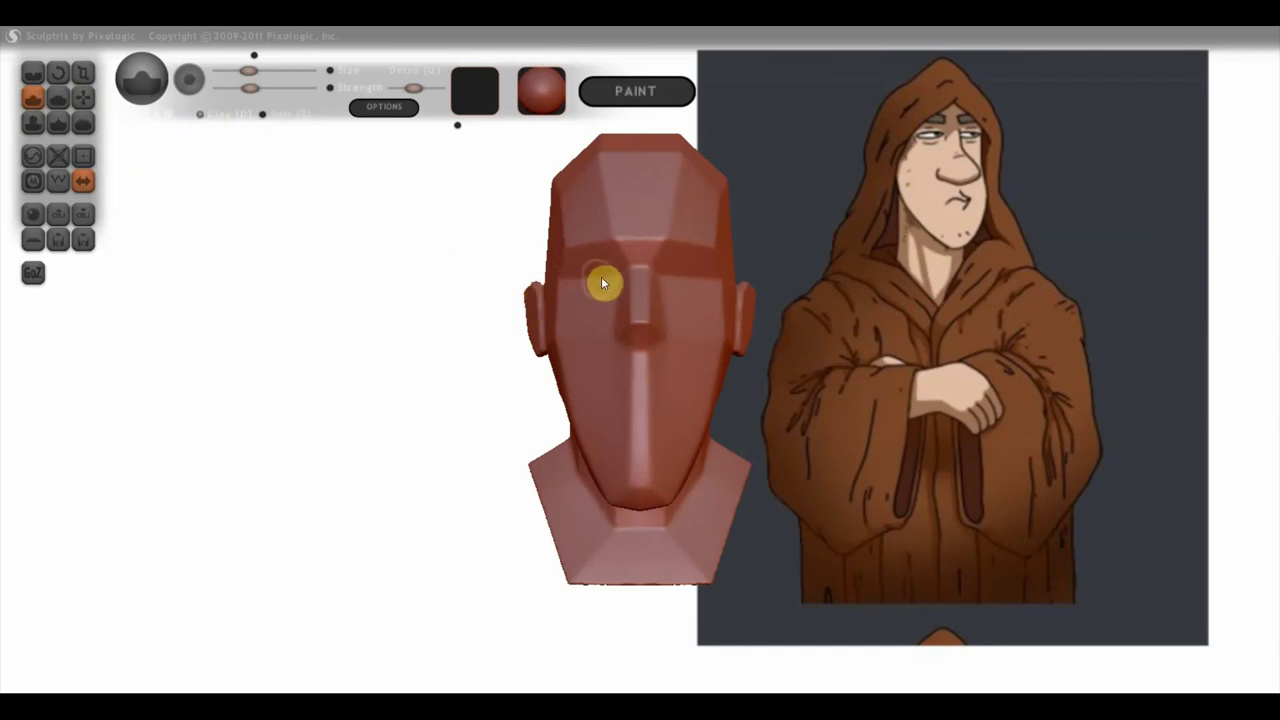
scroll(598, 281, "up", 3)
scroll(598, 281, "down", 2)
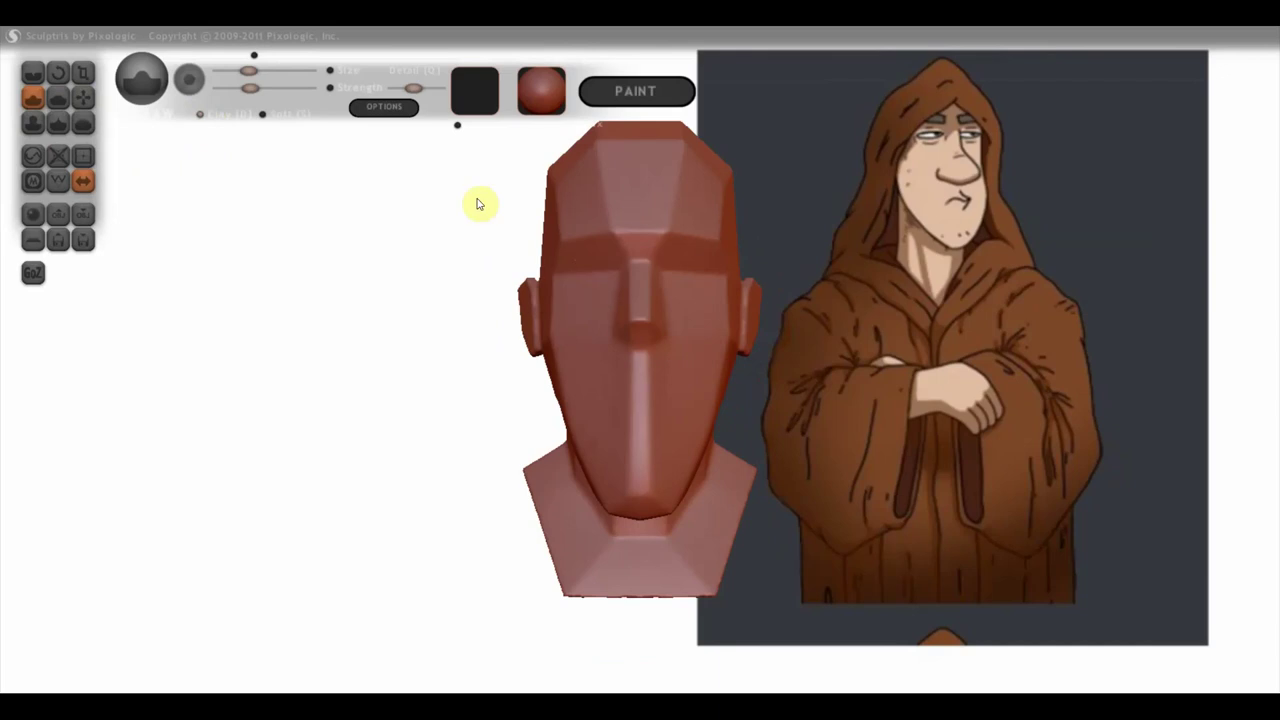
left_click_drag(249, 71, 259, 71)
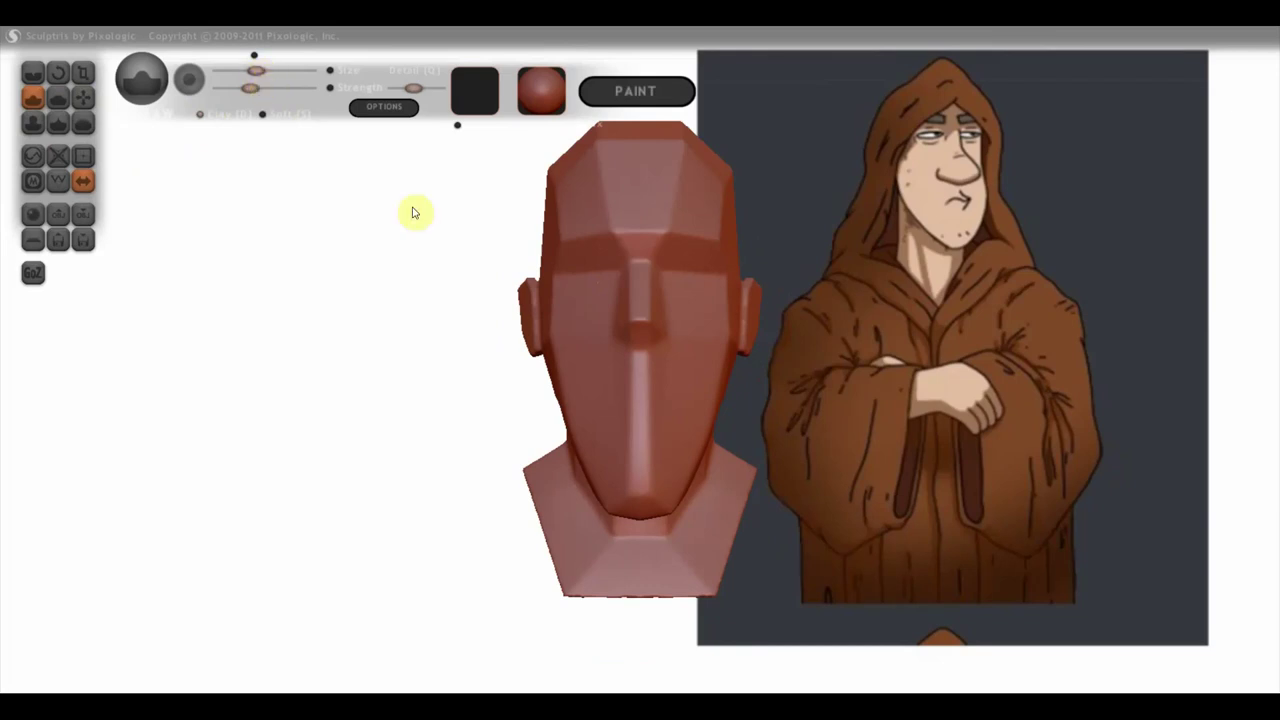
scroll(600, 290, "up", 2)
left_click(586, 258)
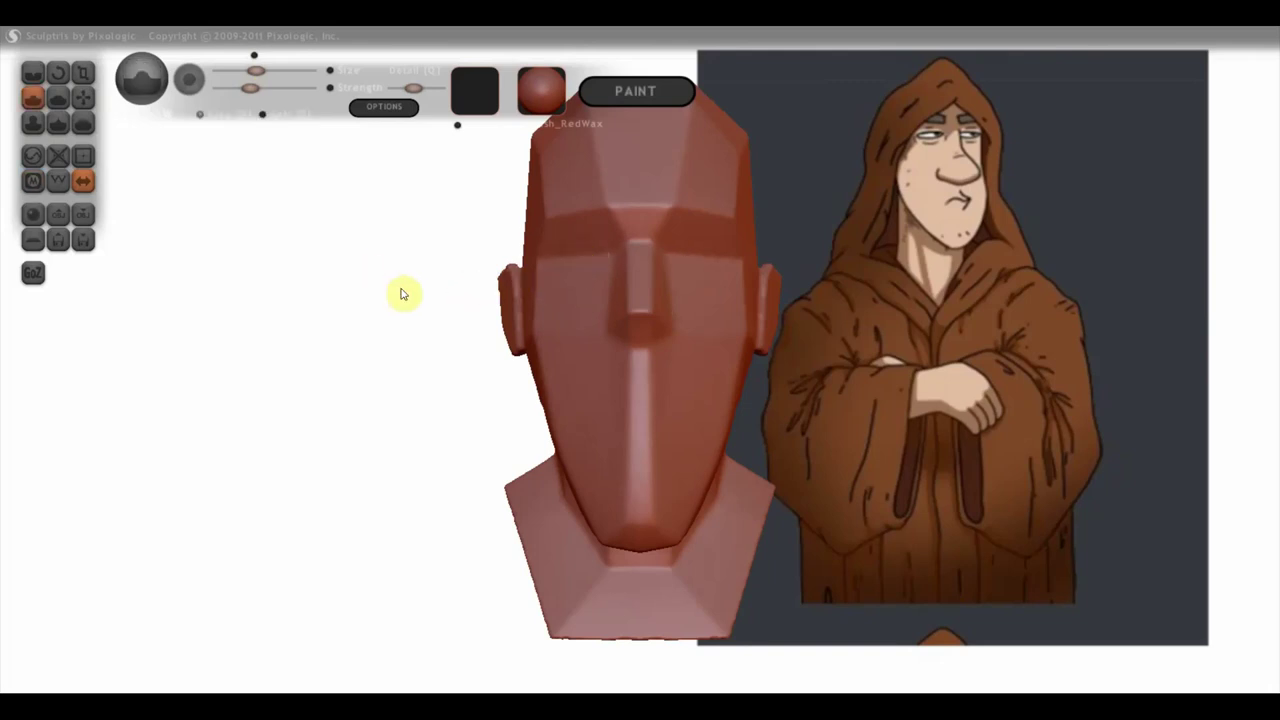
left_click_drag(563, 318, 595, 296)
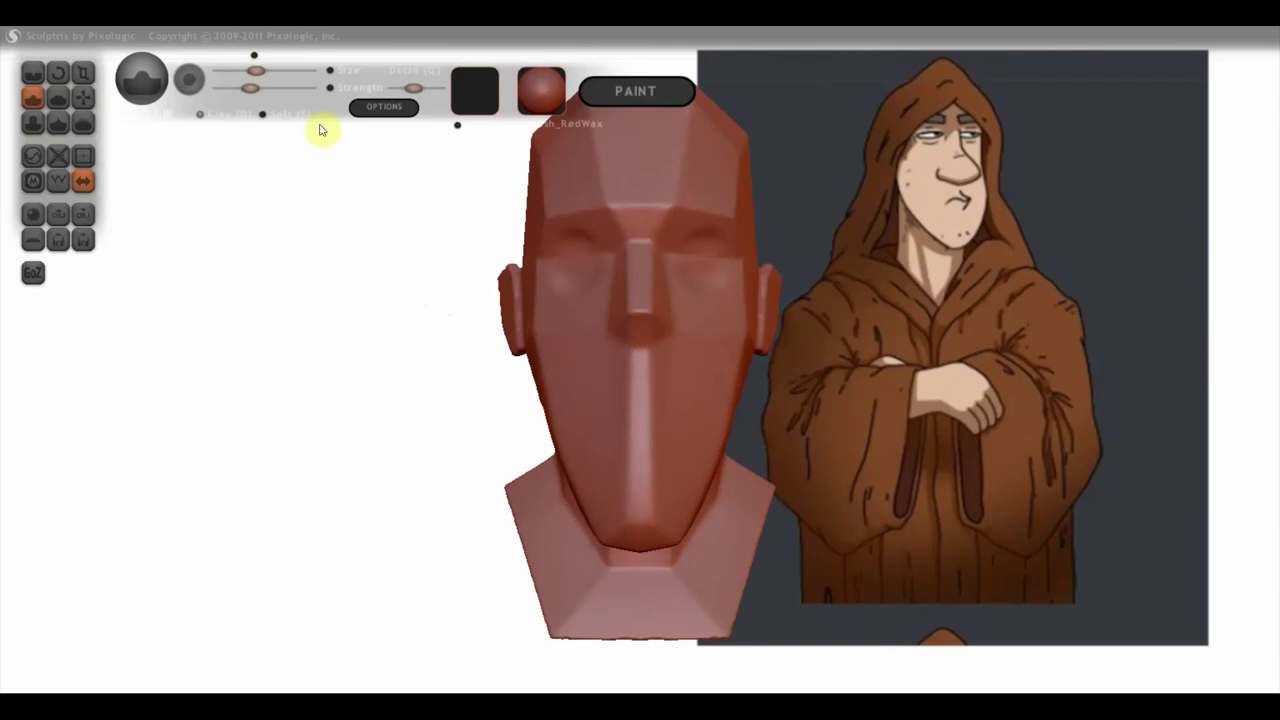
left_click_drag(251, 89, 282, 91)
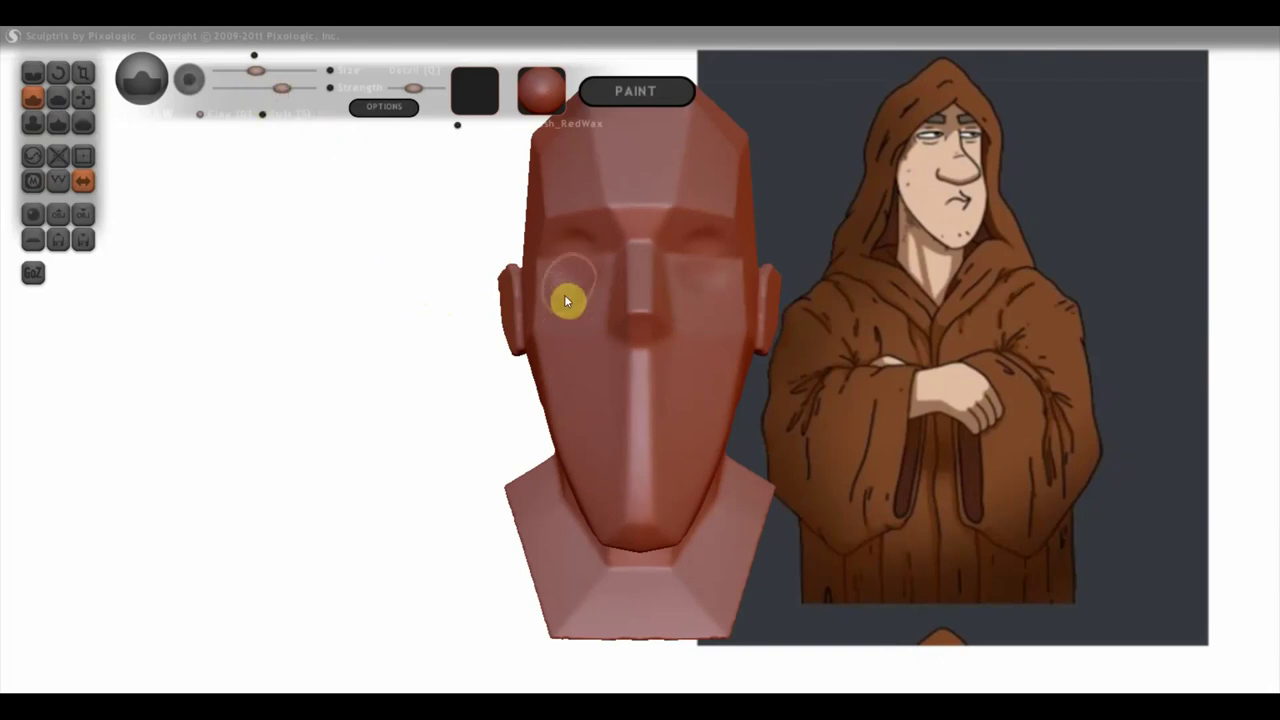
mouse_move(582, 259)
left_mouse_down()
mouse_move(581, 274)
mouse_move(586, 251)
left_mouse_up()
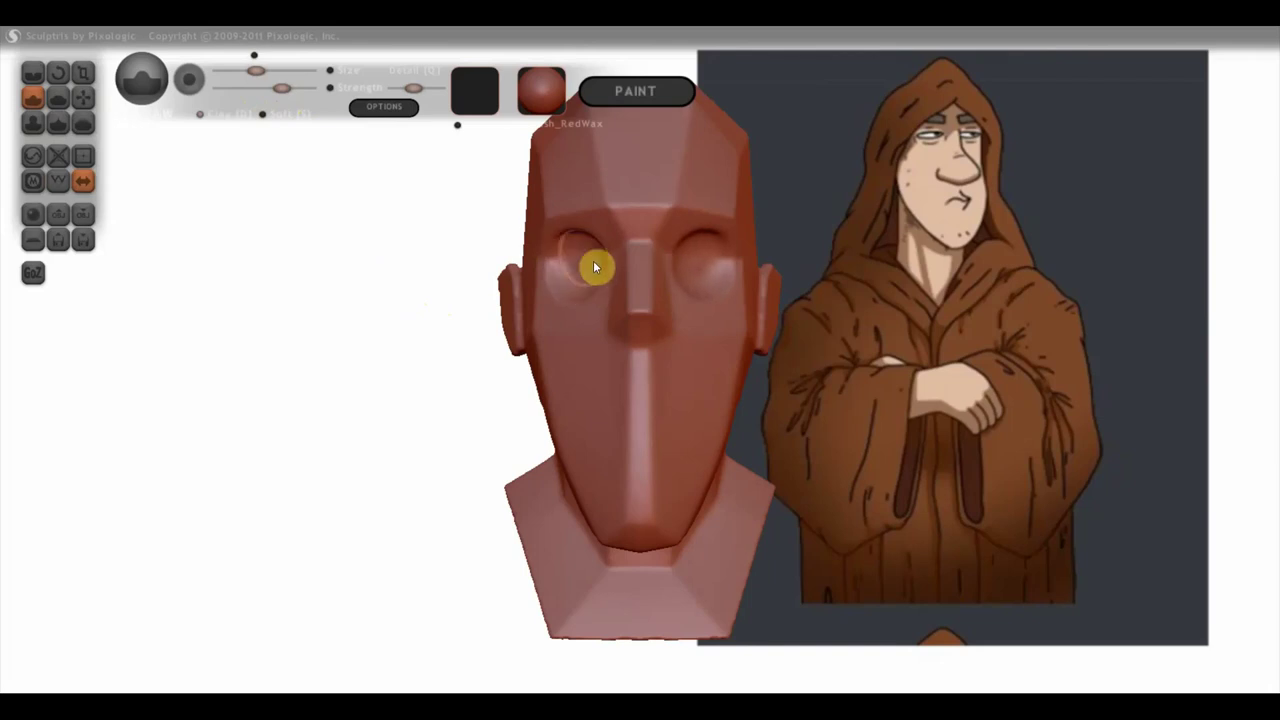
mouse_move(593, 278)
left_mouse_down()
mouse_move(581, 249)
mouse_move(595, 270)
left_mouse_up()
mouse_move(389, 266)
left_mouse_down()
mouse_move(586, 264)
mouse_move(357, 251)
left_mouse_up()
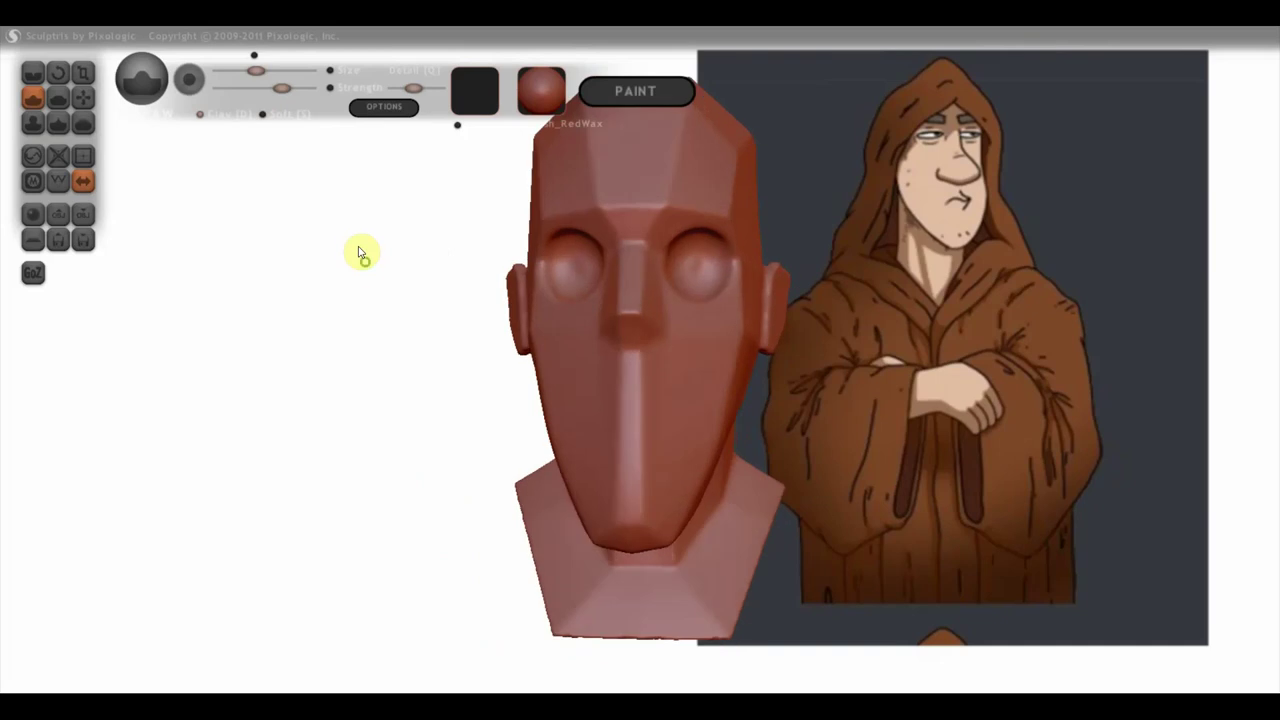
left_click_drag(694, 256, 704, 255)
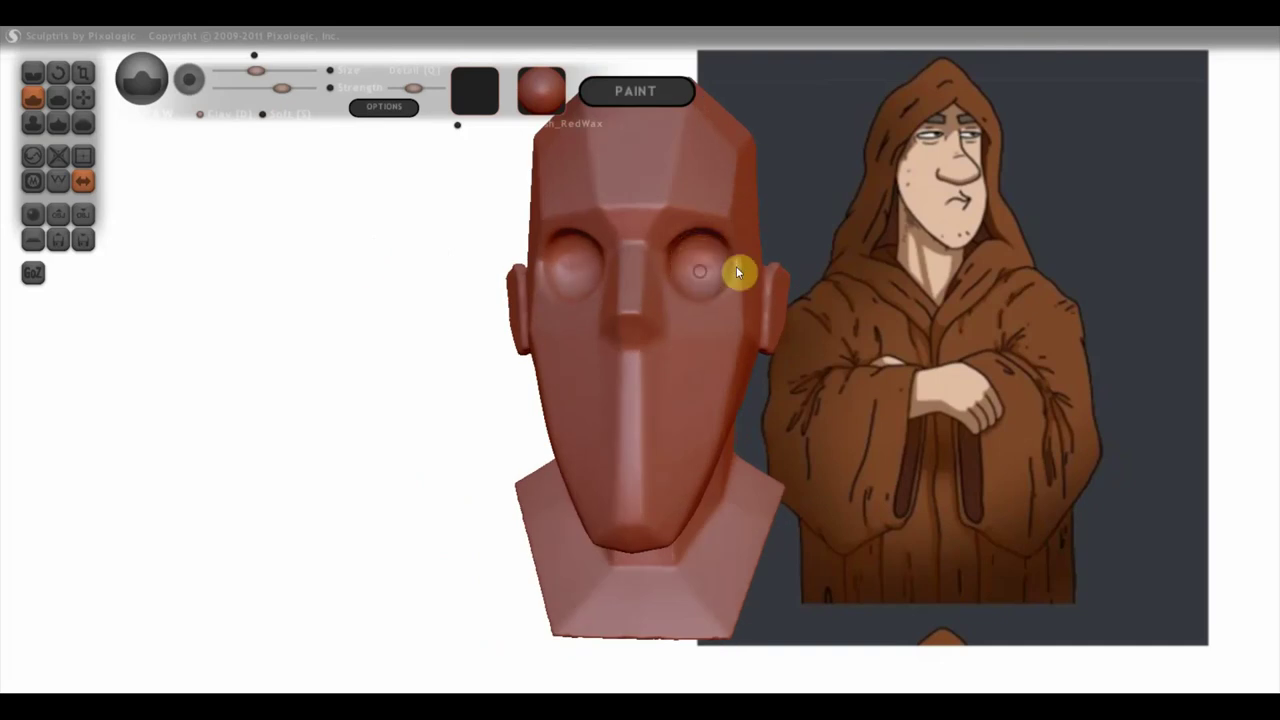
left_click_drag(830, 261, 692, 261)
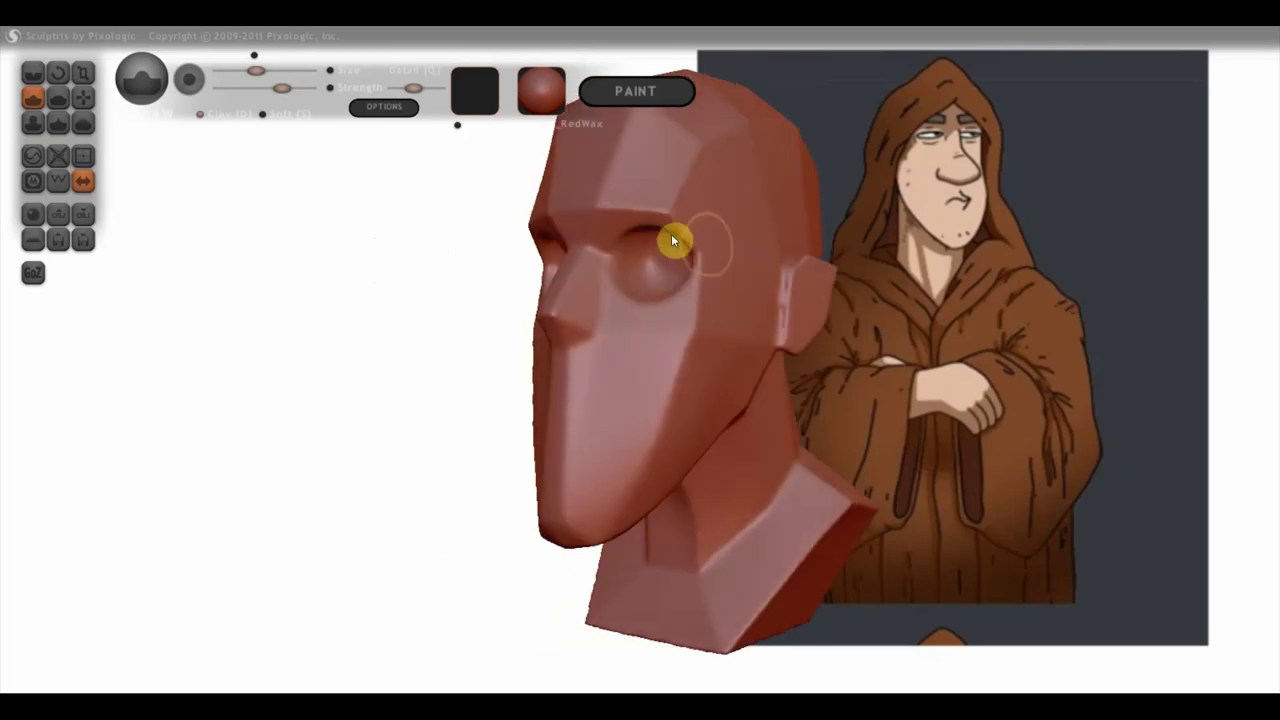
left_click_drag(410, 277, 571, 266)
left_click_drag(828, 328, 825, 334)
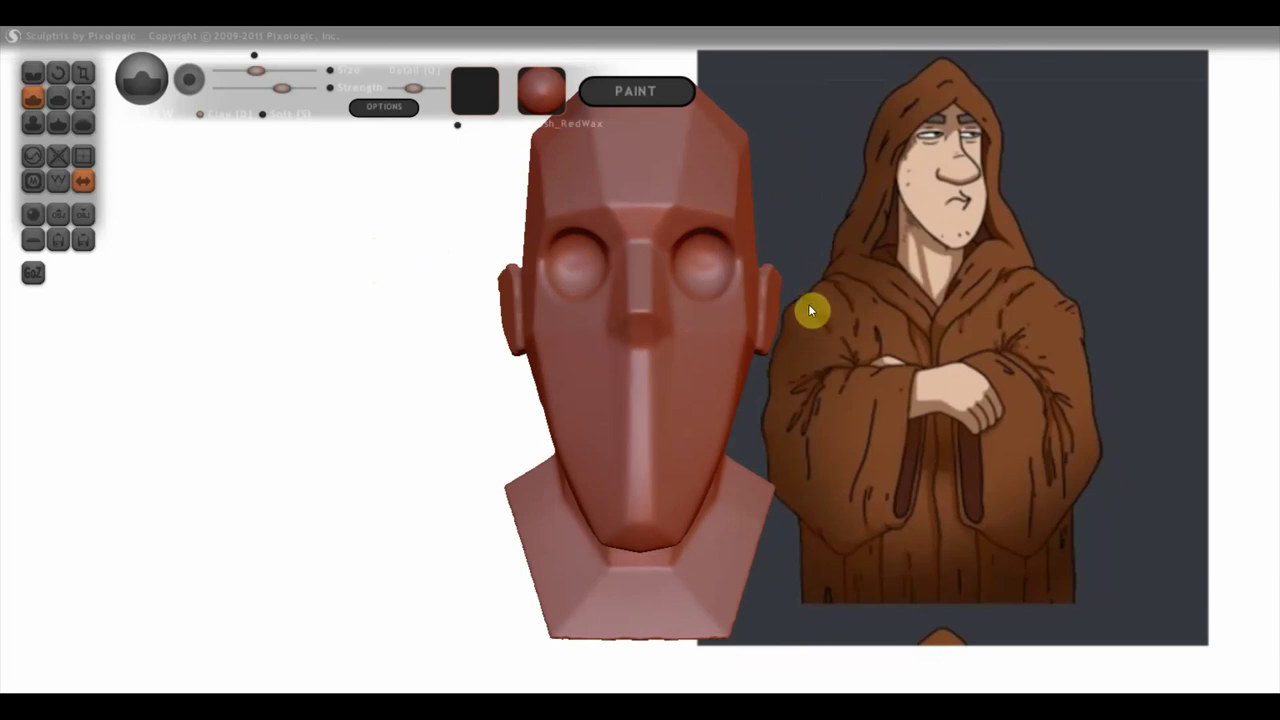
scroll(776, 298, "down", 2)
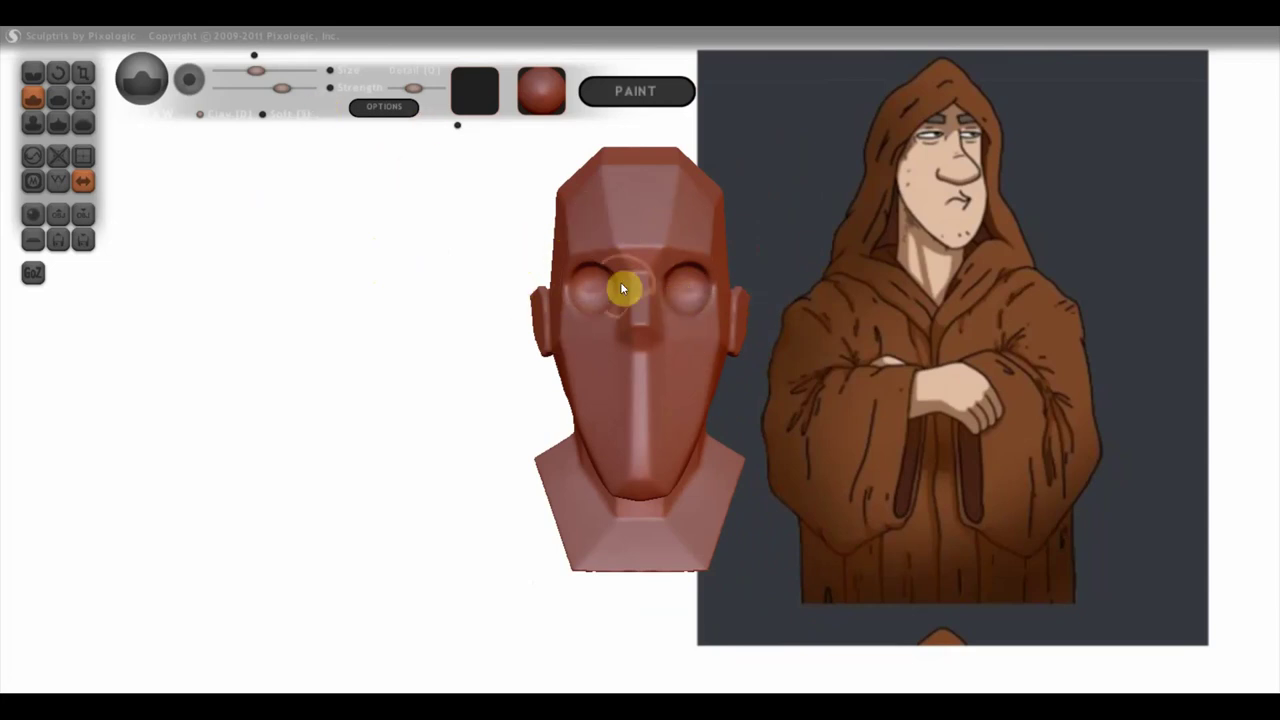
Step: Raise a small rounded bump on the nose bridge and check it in side view
scroll(644, 300, "up", 2)
scroll(642, 298, "down", 2)
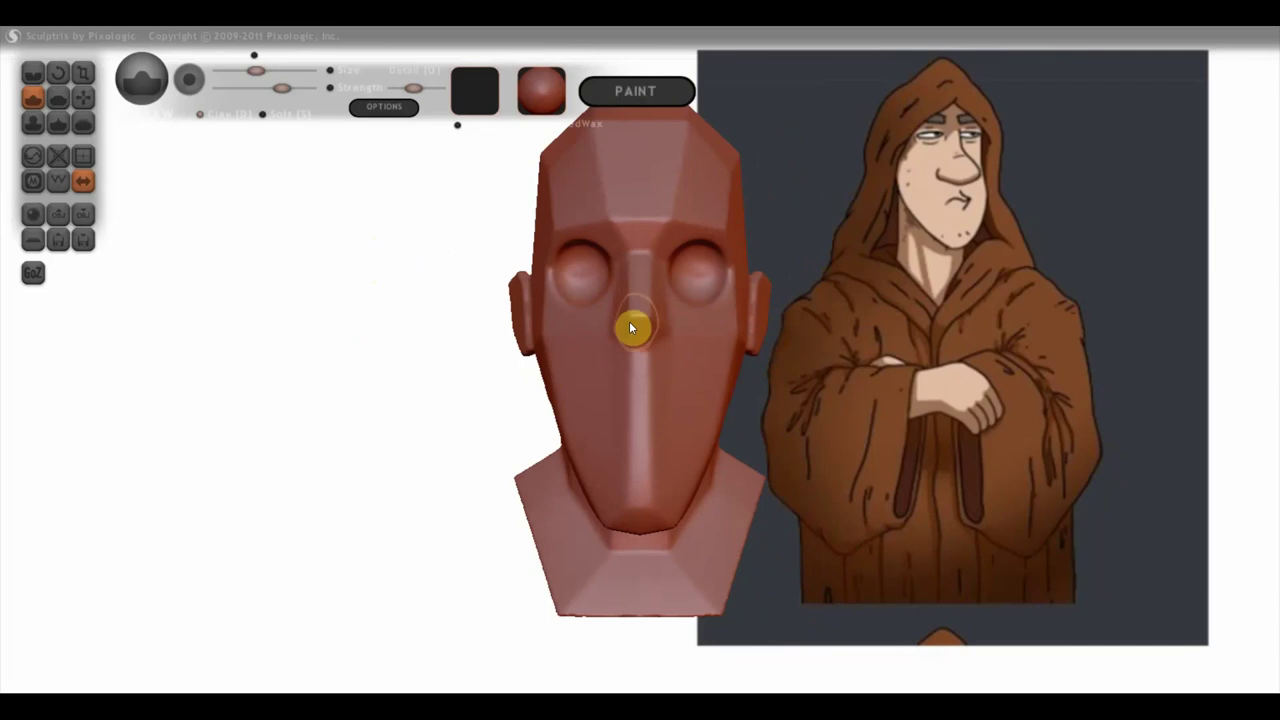
left_click_drag(640, 321, 639, 334)
mouse_move(411, 359)
left_mouse_down()
mouse_move(554, 371)
mouse_move(698, 352)
left_mouse_up()
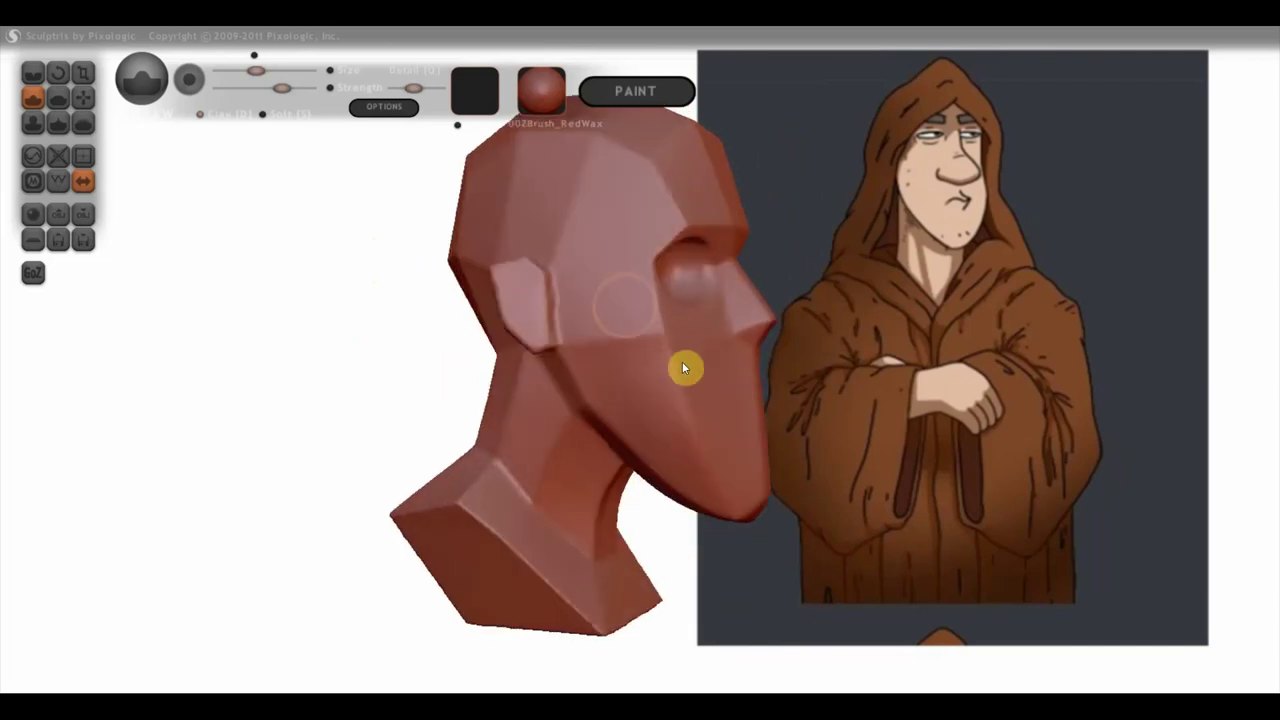
left_click(57, 97)
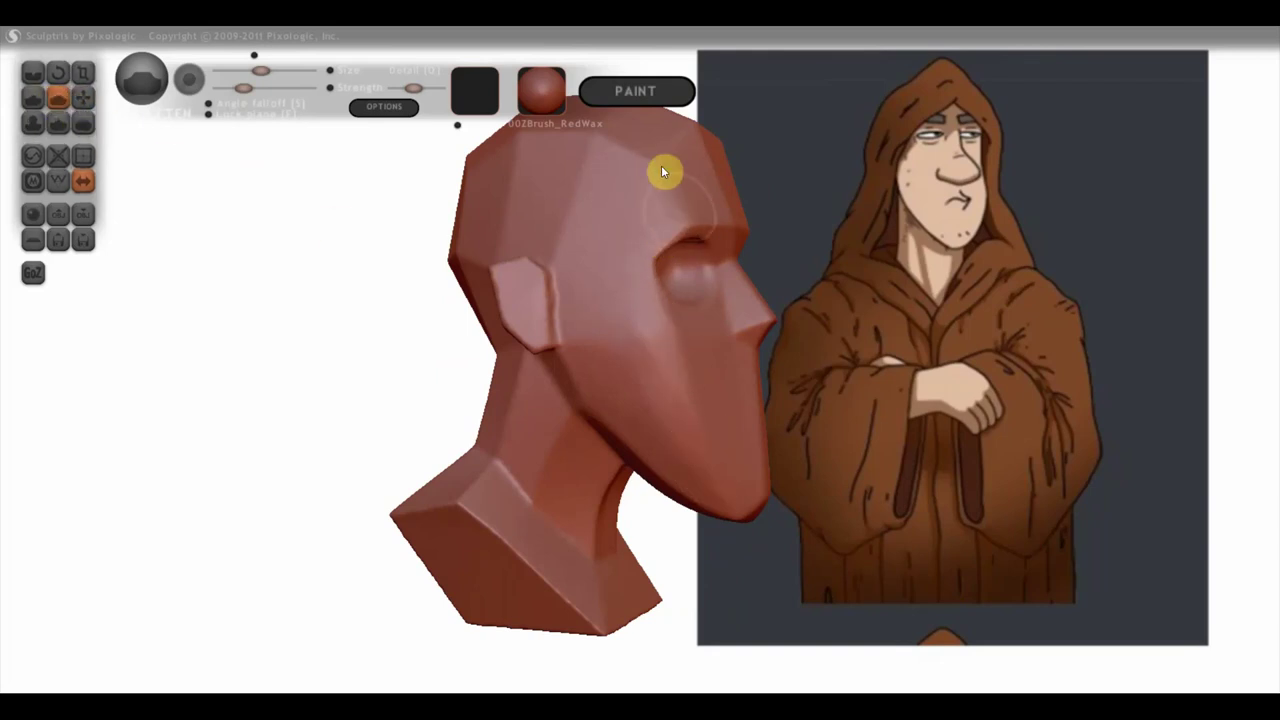
left_click_drag(843, 241, 920, 229)
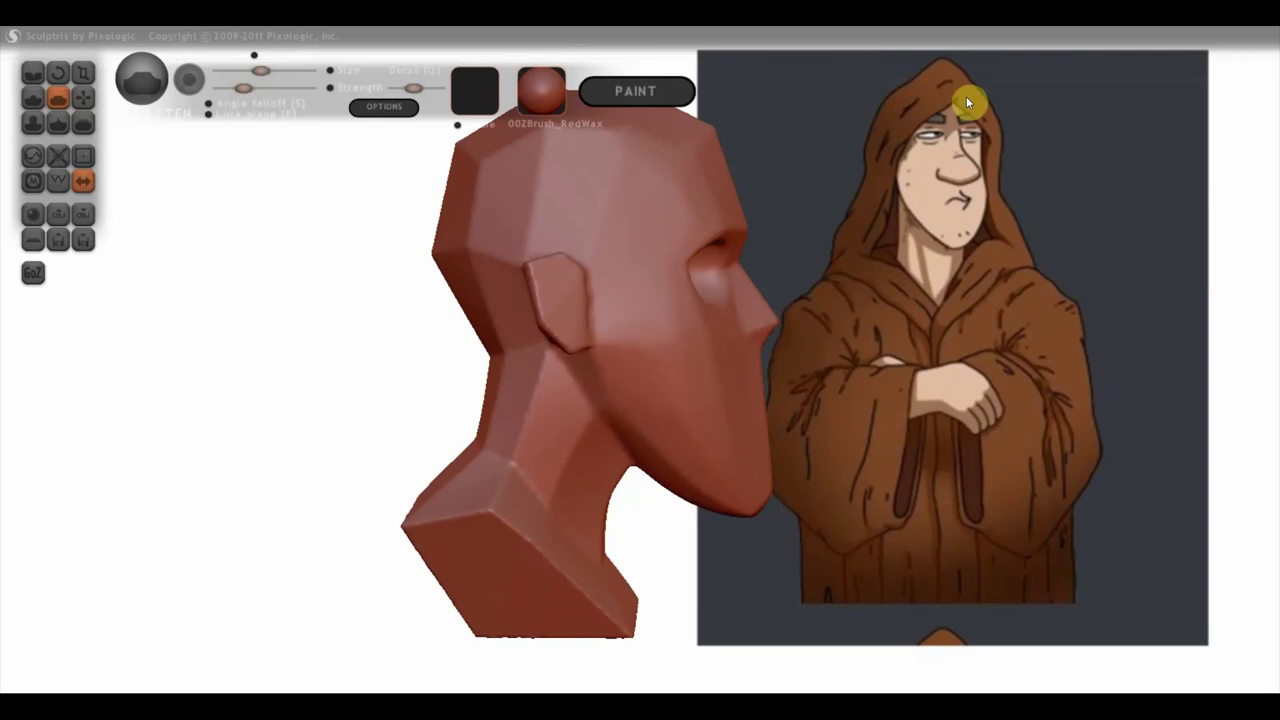
scroll(760, 173, "down", 3)
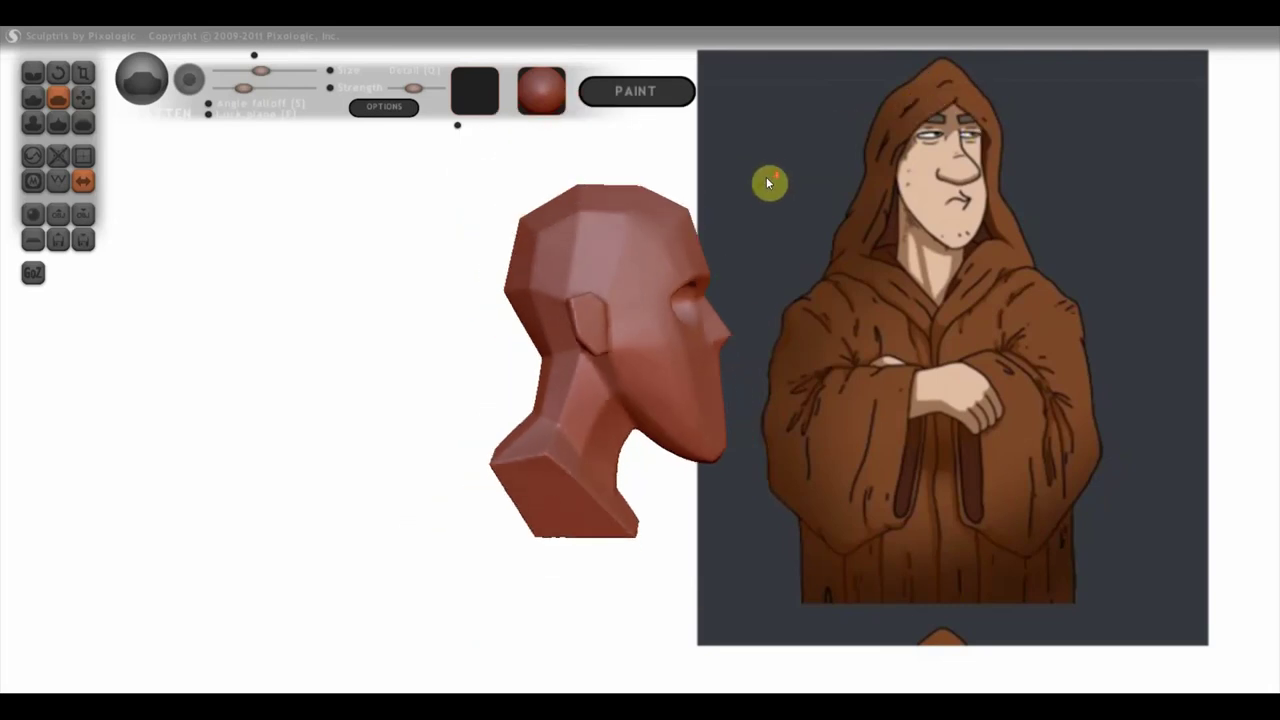
Step: Push in the back of the head and reshape the neck below the ear with Grab
left_click(83, 97)
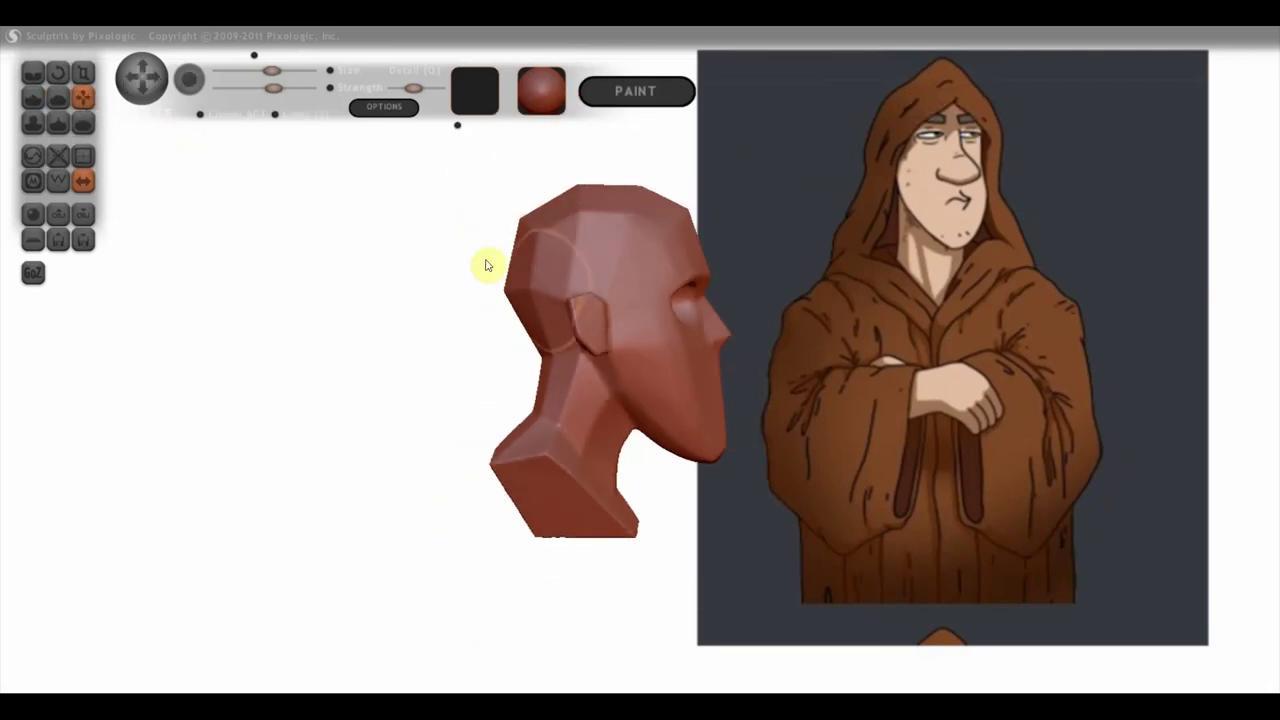
scroll(505, 293, "down", 2)
mouse_move(528, 292)
left_mouse_down()
mouse_move(548, 300)
mouse_move(551, 263)
left_mouse_up()
mouse_move(565, 358)
left_mouse_down()
mouse_move(563, 400)
mouse_move(543, 420)
mouse_move(563, 414)
mouse_move(558, 444)
left_mouse_up()
left_click_drag(490, 405, 113, 372)
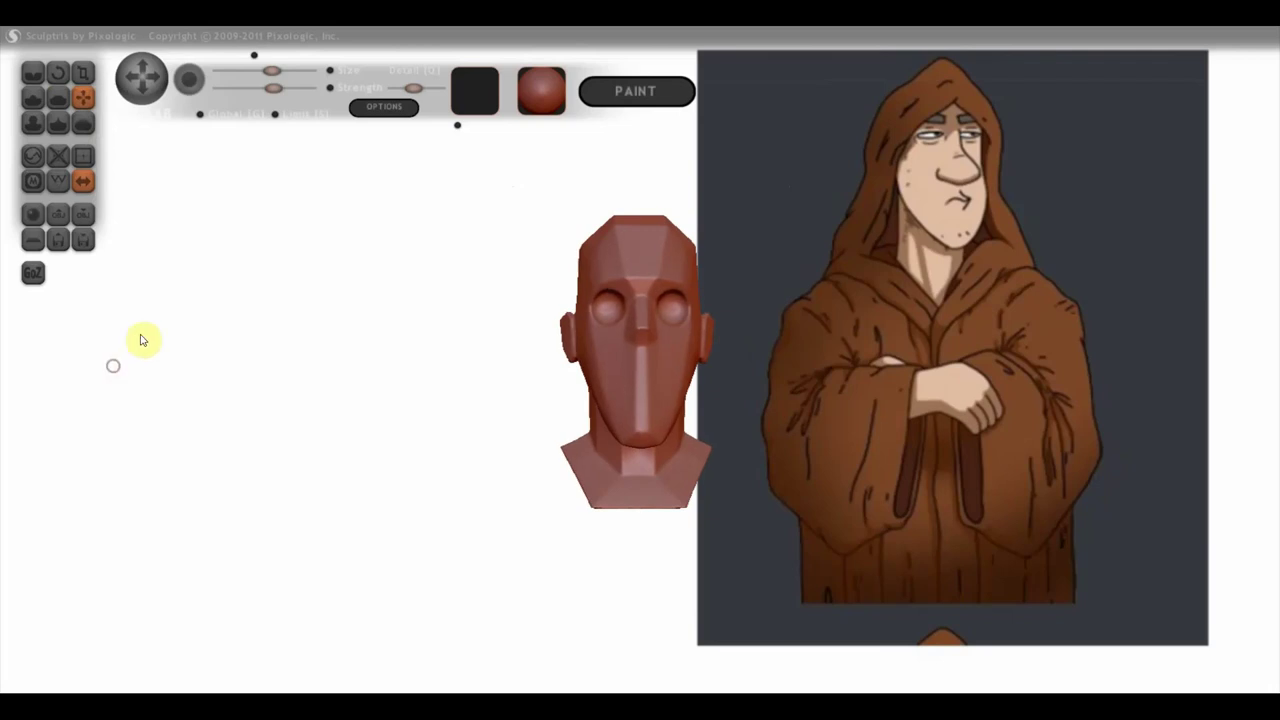
Step: Build up a bump for the nose with the Draw brush from the front view
left_click(33, 102)
scroll(386, 254, "up", 1)
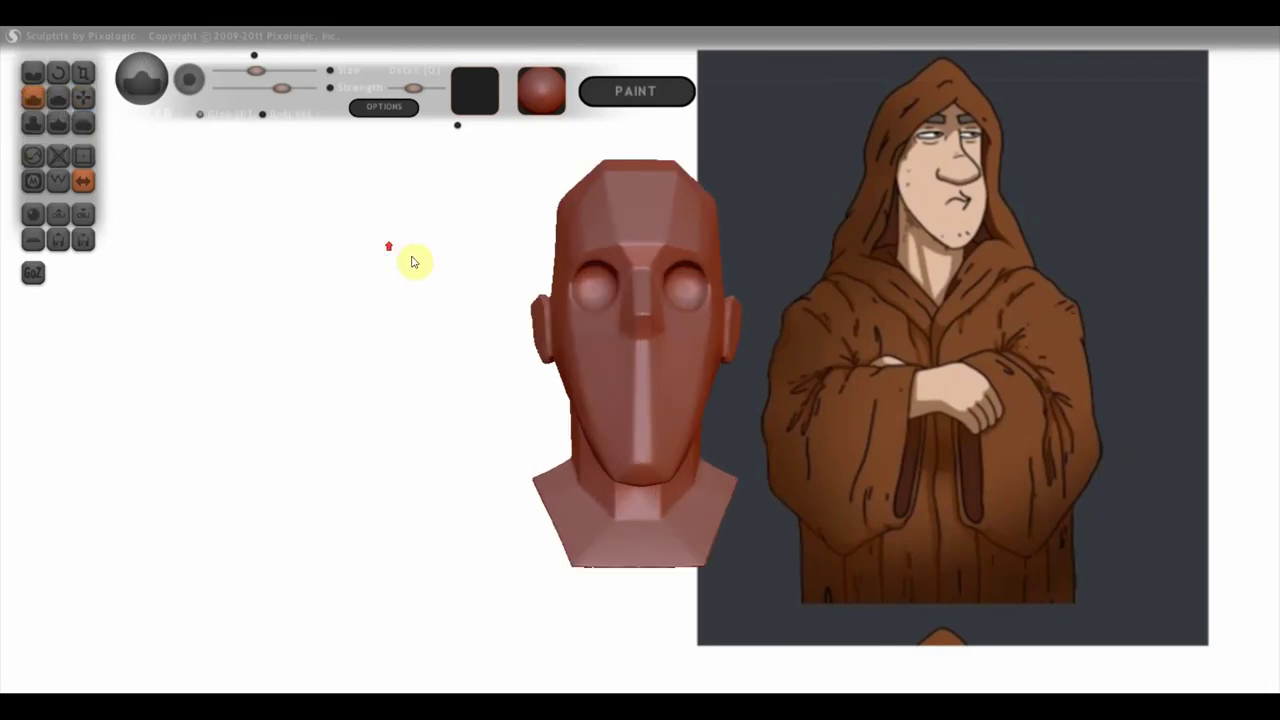
scroll(432, 277, "up", 1)
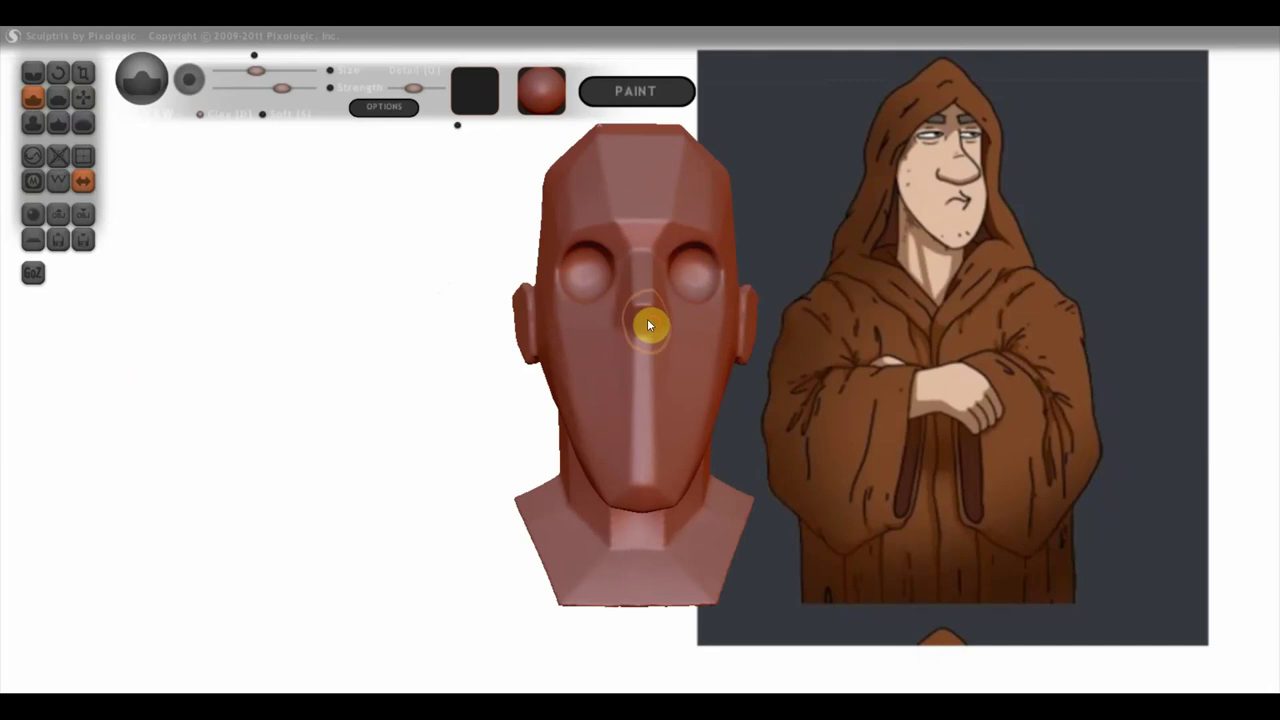
left_click_drag(641, 320, 642, 318)
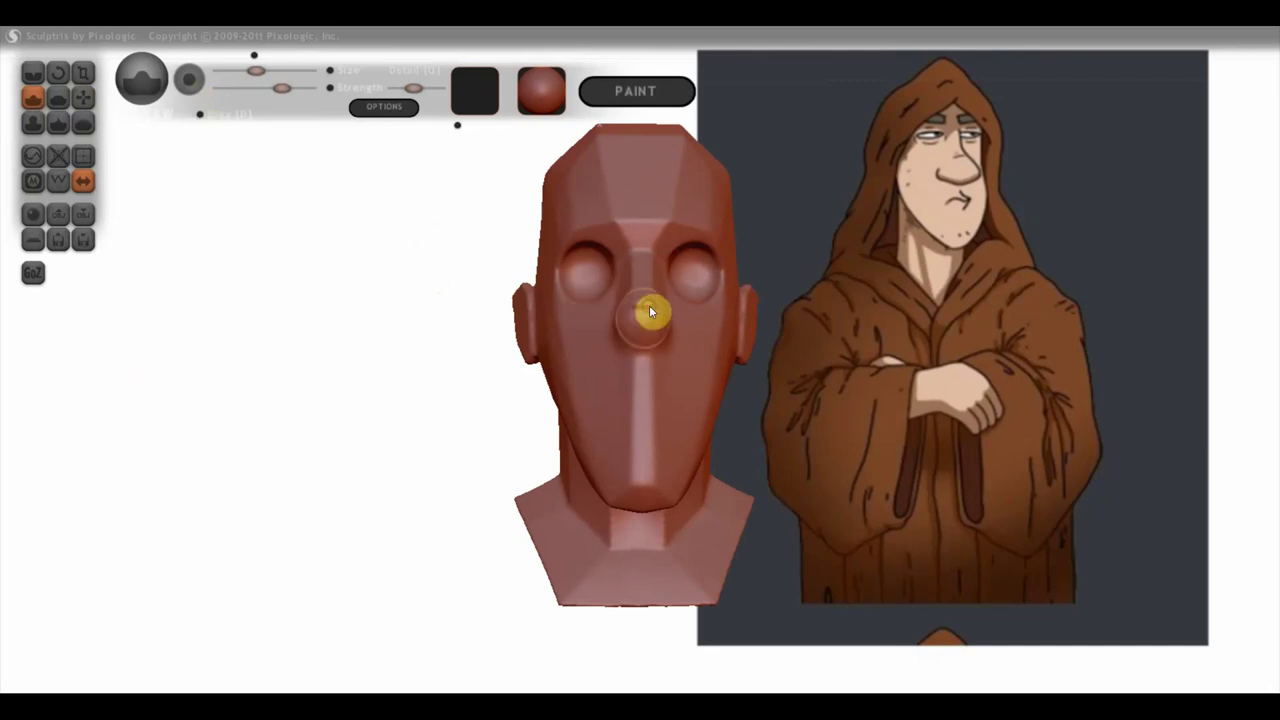
Step: Enlarge the nose bump into a rounder bulb and check it in three-quarter view
left_click_drag(642, 324, 614, 337)
left_click_drag(407, 308, 660, 340)
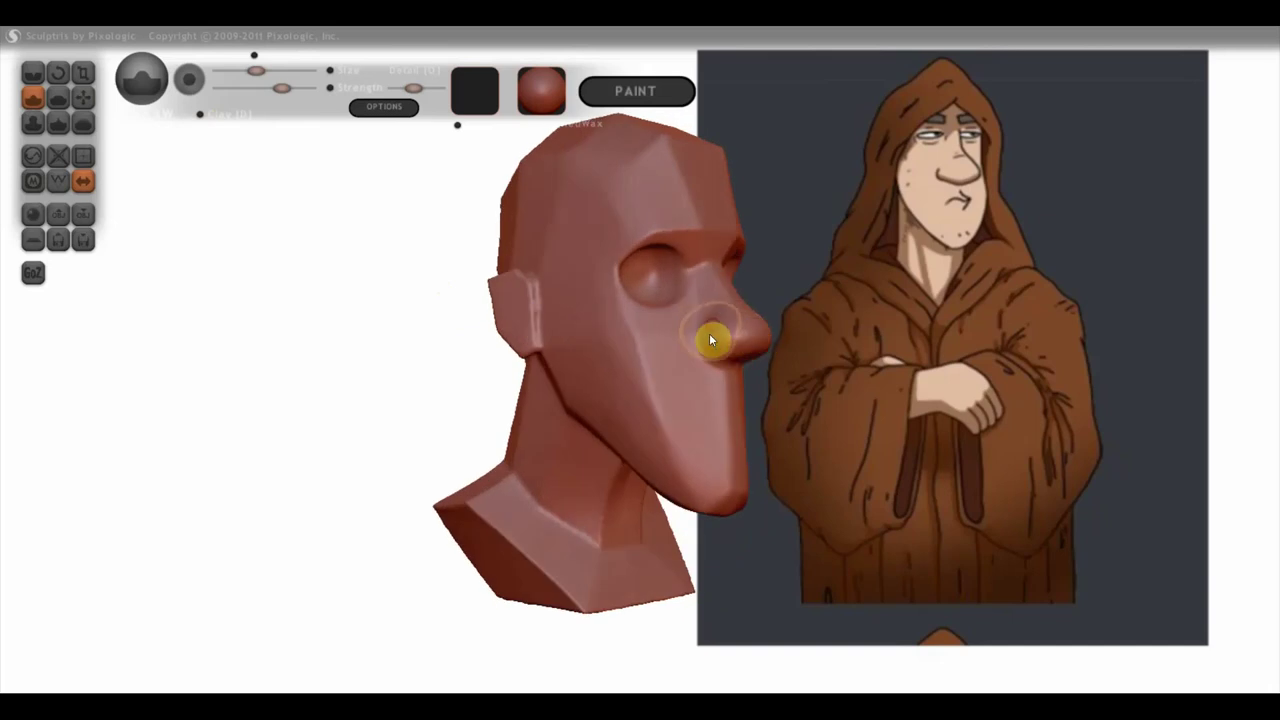
mouse_move(796, 313)
left_mouse_down()
mouse_move(700, 289)
mouse_move(904, 266)
left_mouse_up()
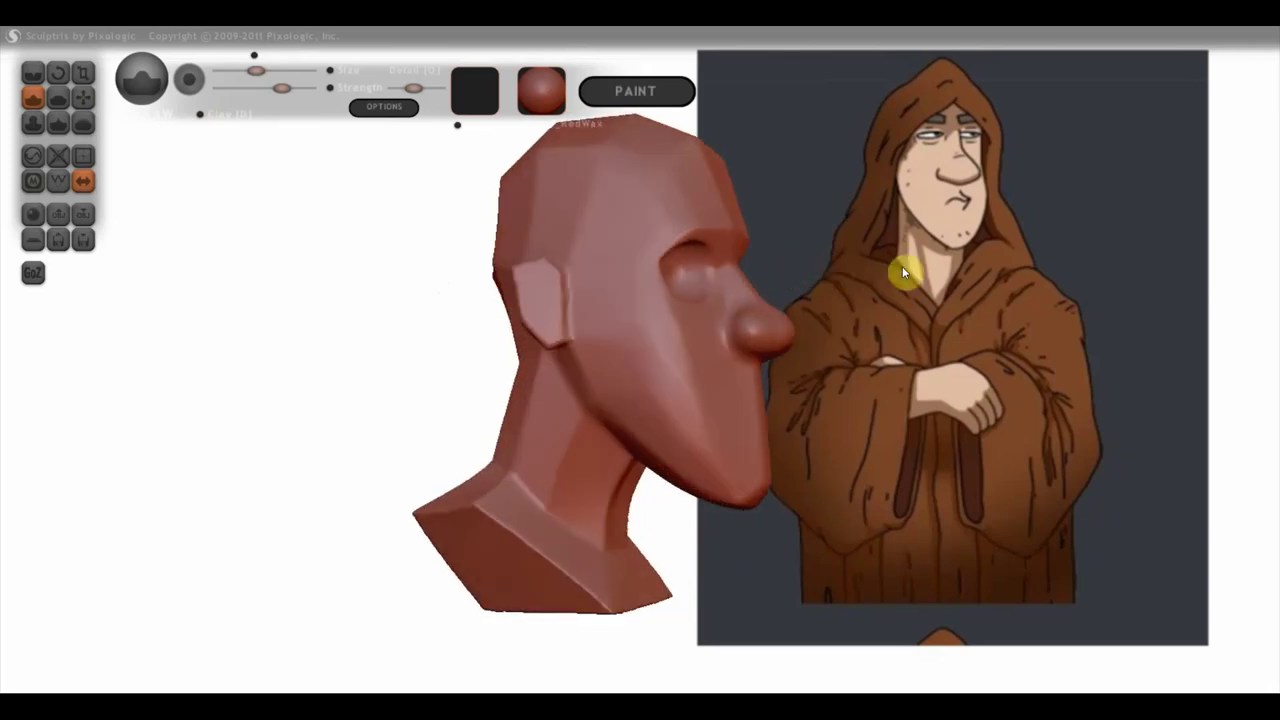
left_click(83, 98)
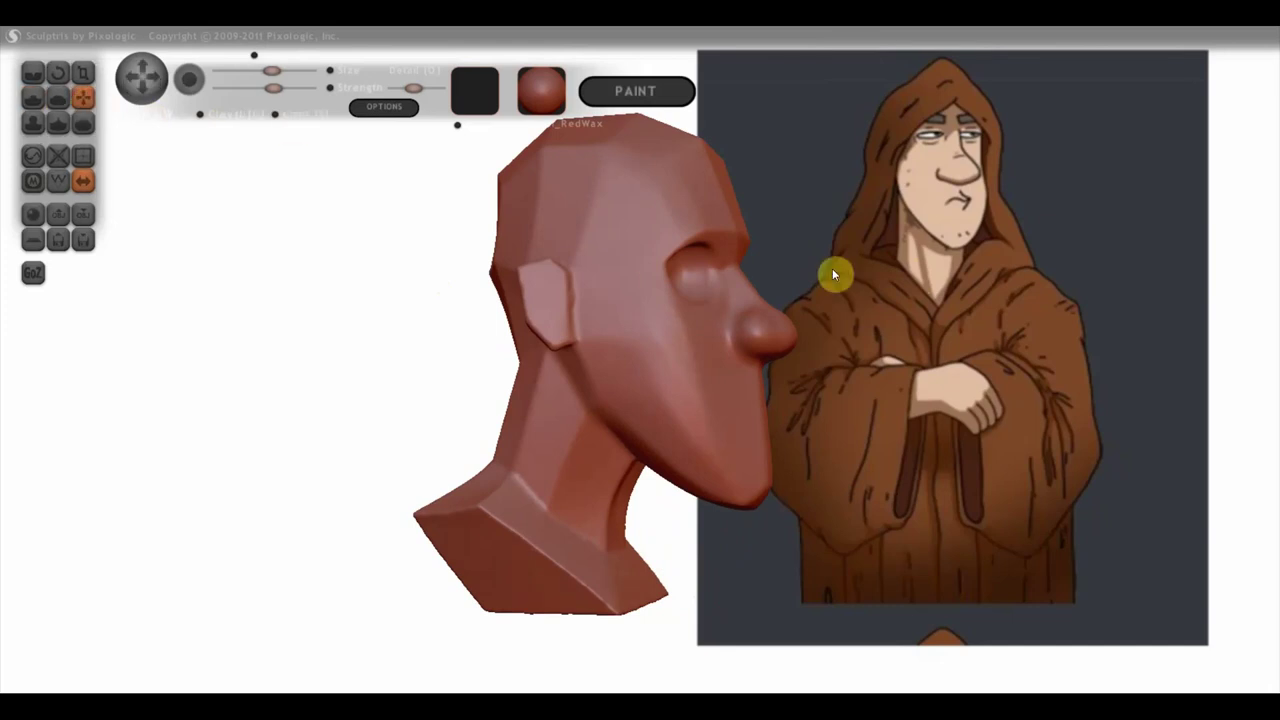
Step: Pull the nose tip out and down with Grab and shape flaring nostril wings
mouse_move(786, 335)
left_mouse_down()
mouse_move(792, 355)
mouse_move(786, 327)
left_mouse_up()
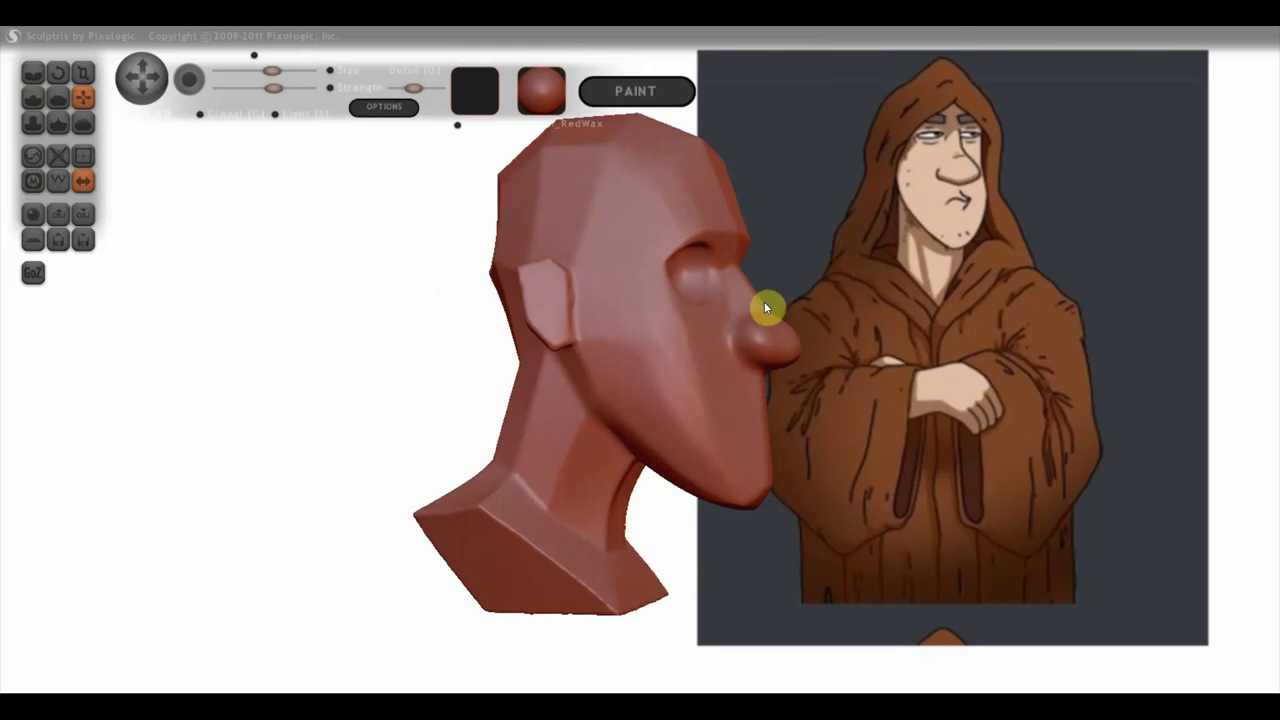
scroll(765, 305, "up", 2)
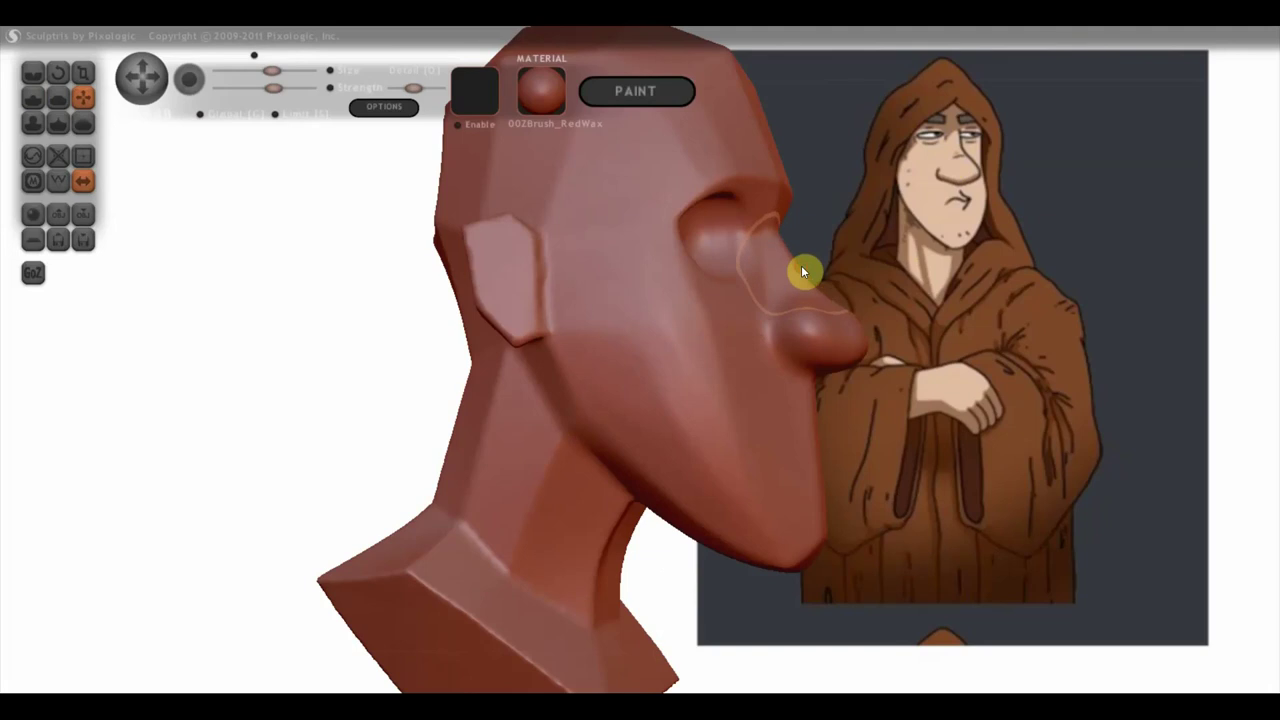
mouse_move(788, 283)
left_mouse_down()
mouse_move(870, 332)
mouse_move(895, 369)
mouse_move(712, 358)
mouse_move(695, 373)
mouse_move(688, 347)
left_mouse_up()
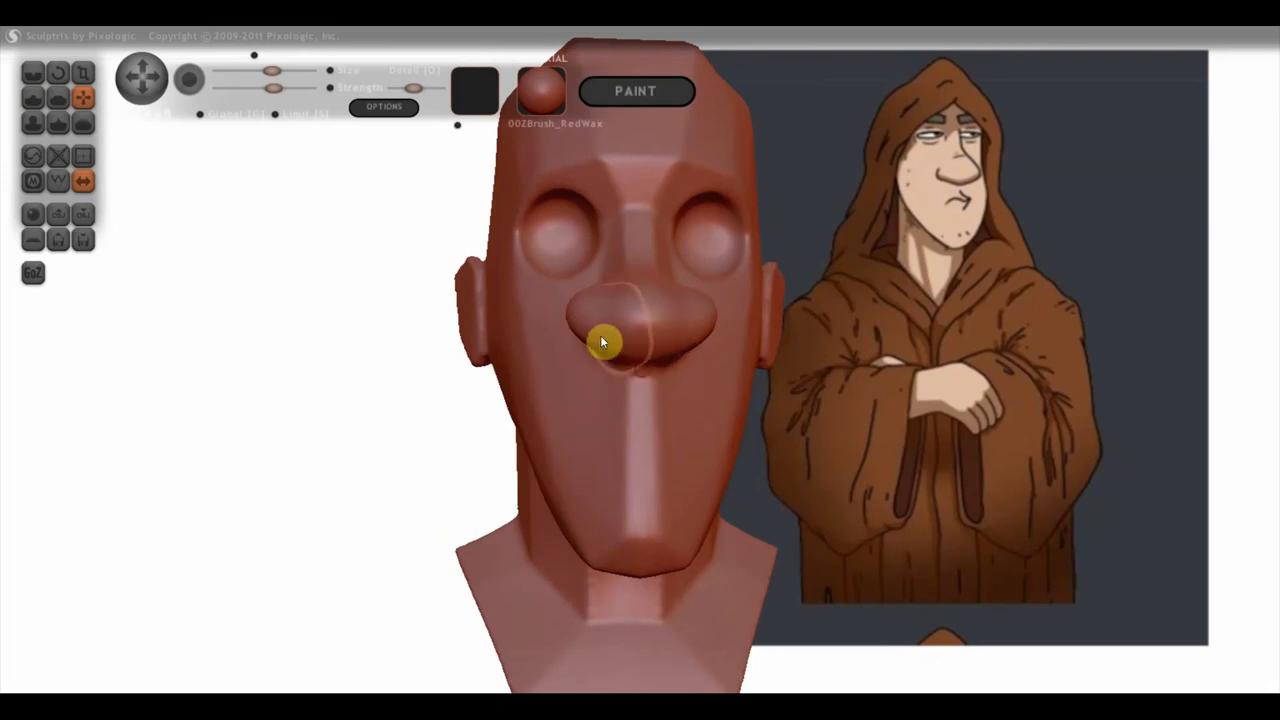
left_click_drag(572, 330, 571, 350)
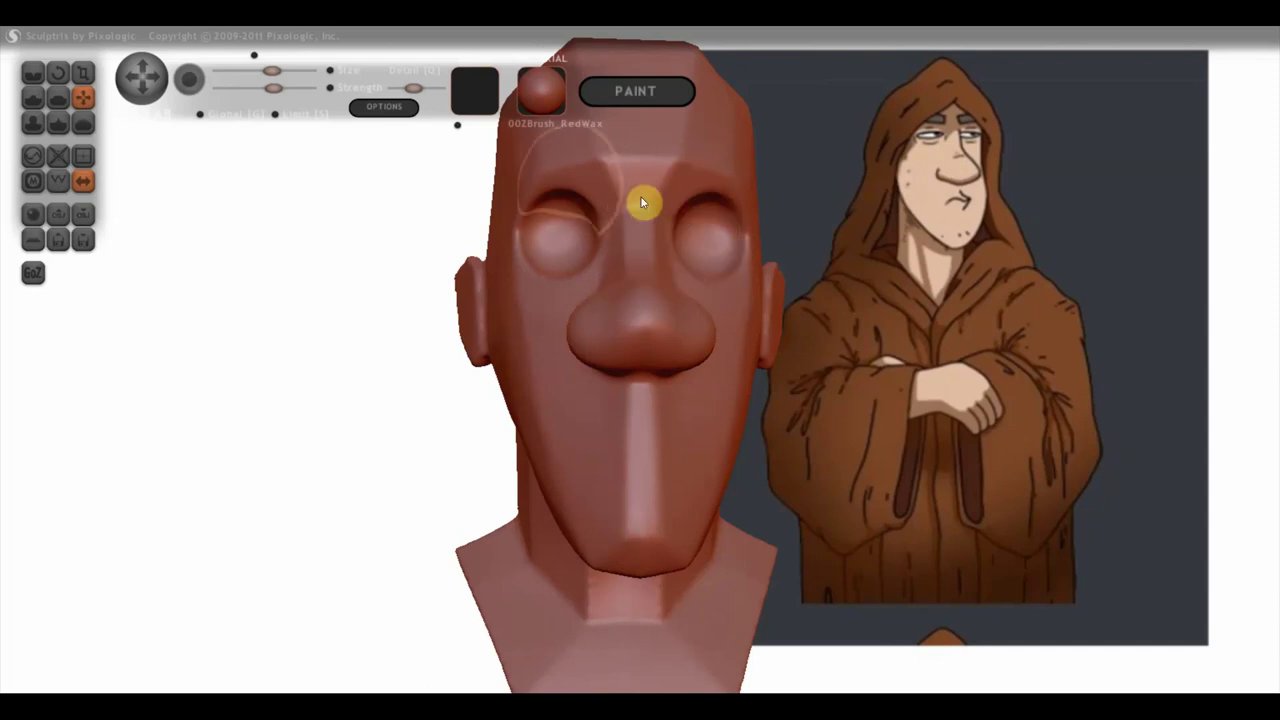
Step: Crease a horizontal mouth line below the nose and inspect it from several angles
left_click(33, 72)
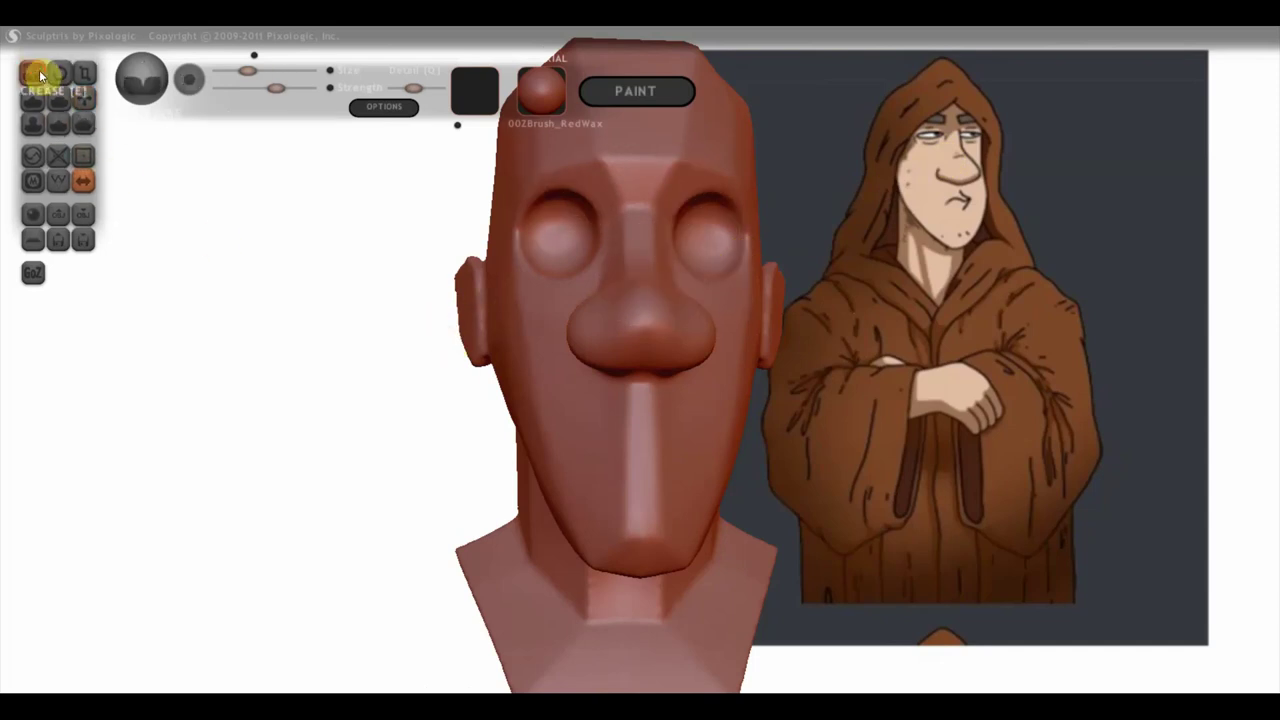
mouse_move(666, 438)
left_mouse_down()
mouse_move(580, 438)
mouse_move(688, 438)
mouse_move(597, 436)
left_mouse_up()
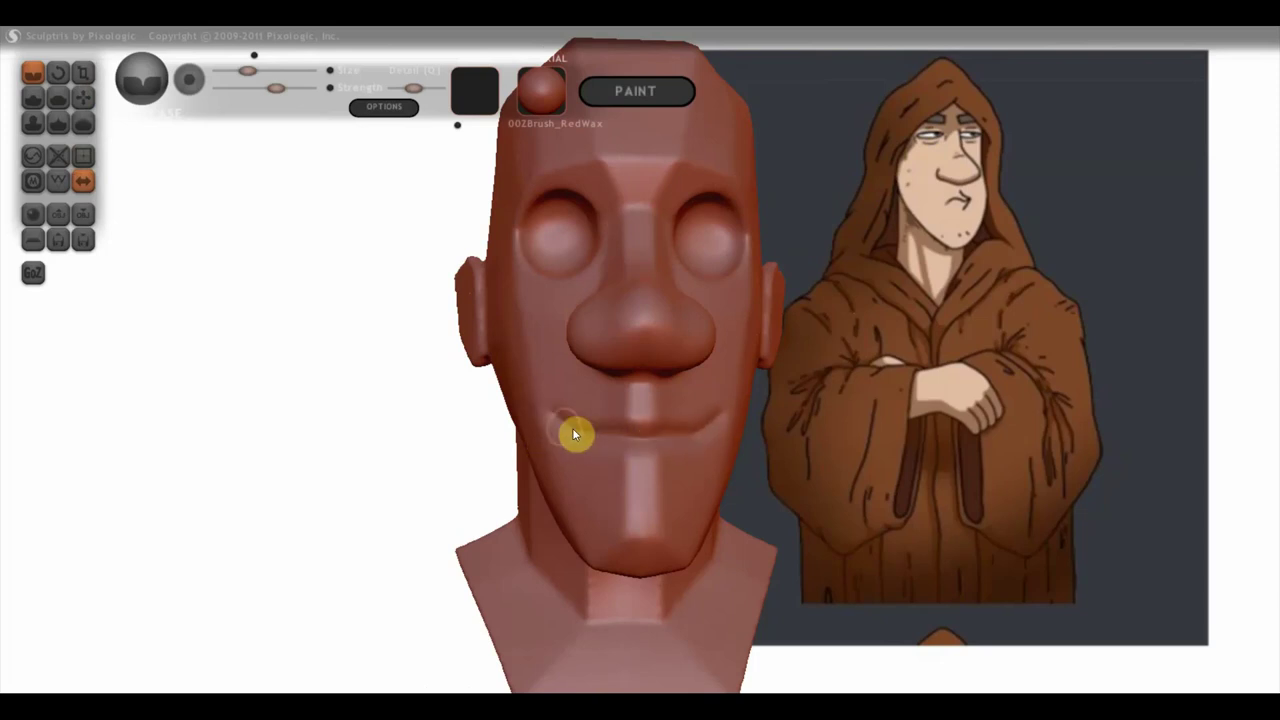
mouse_move(471, 423)
left_mouse_down()
mouse_move(491, 414)
mouse_move(445, 404)
mouse_move(697, 397)
mouse_move(611, 423)
mouse_move(429, 414)
left_mouse_up()
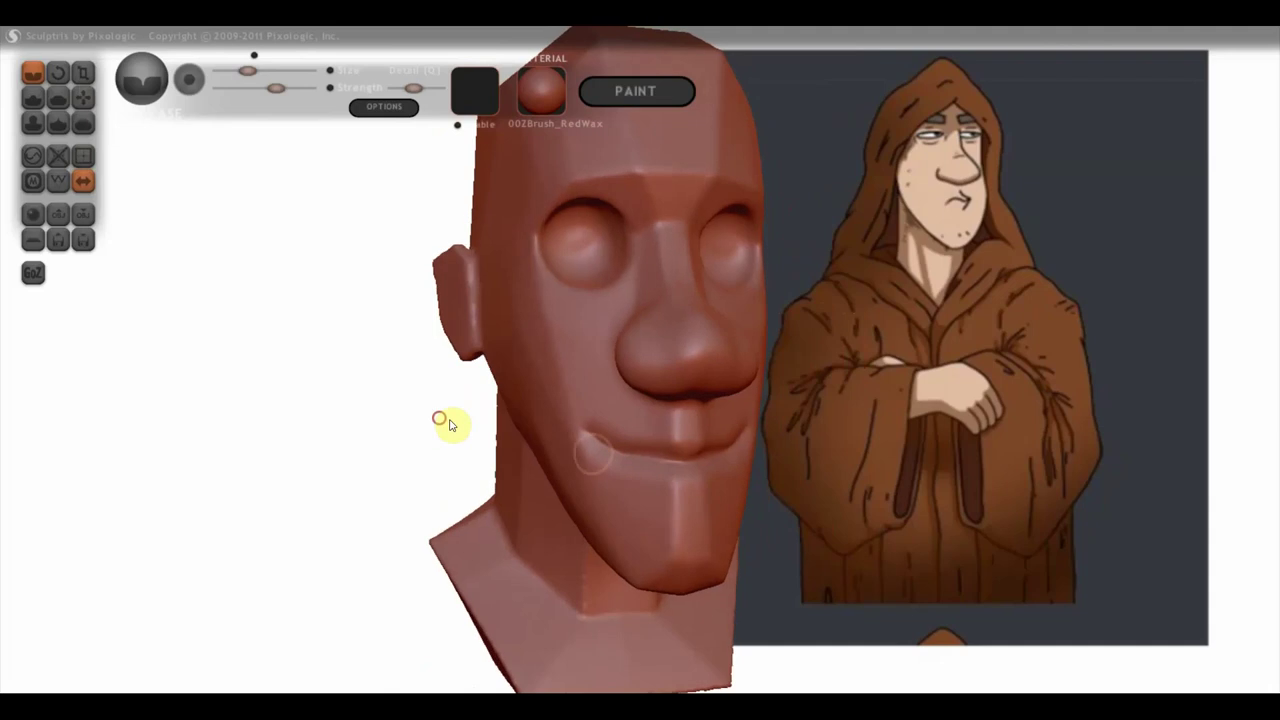
mouse_move(790, 445)
left_mouse_down()
mouse_move(854, 455)
mouse_move(808, 445)
left_mouse_up()
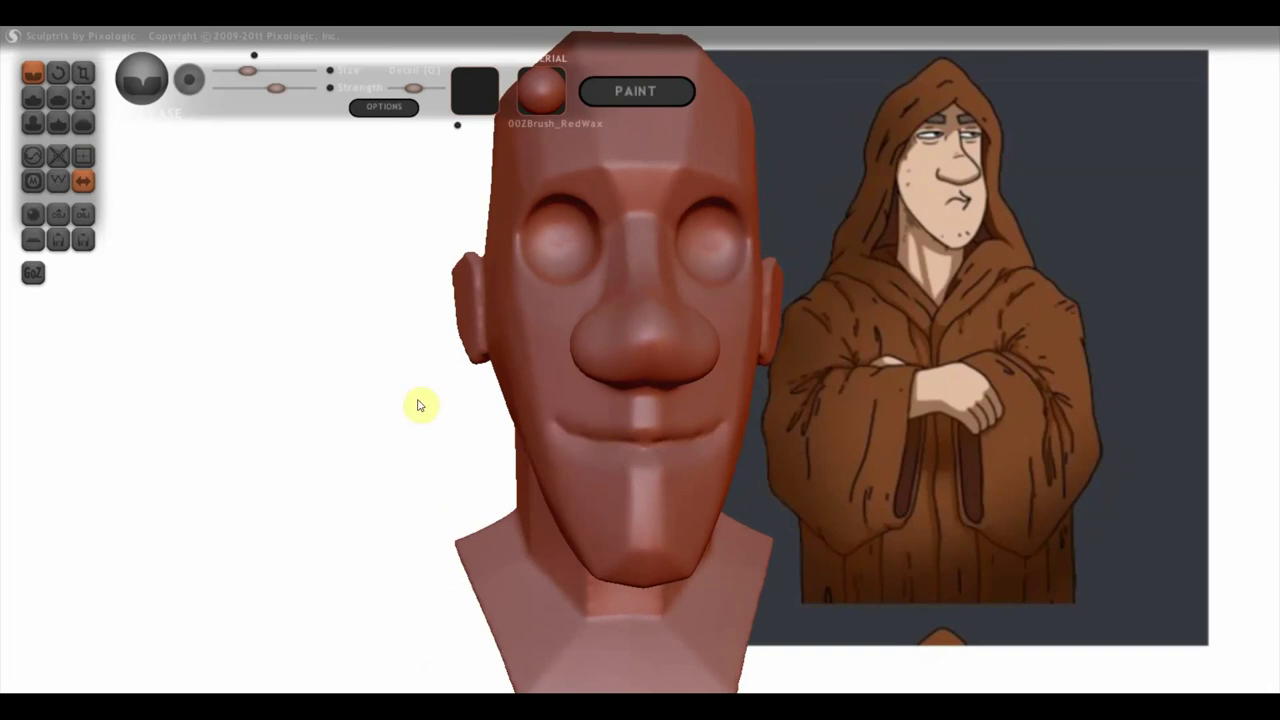
mouse_move(406, 417)
left_mouse_down()
mouse_move(506, 465)
mouse_move(637, 434)
left_mouse_up()
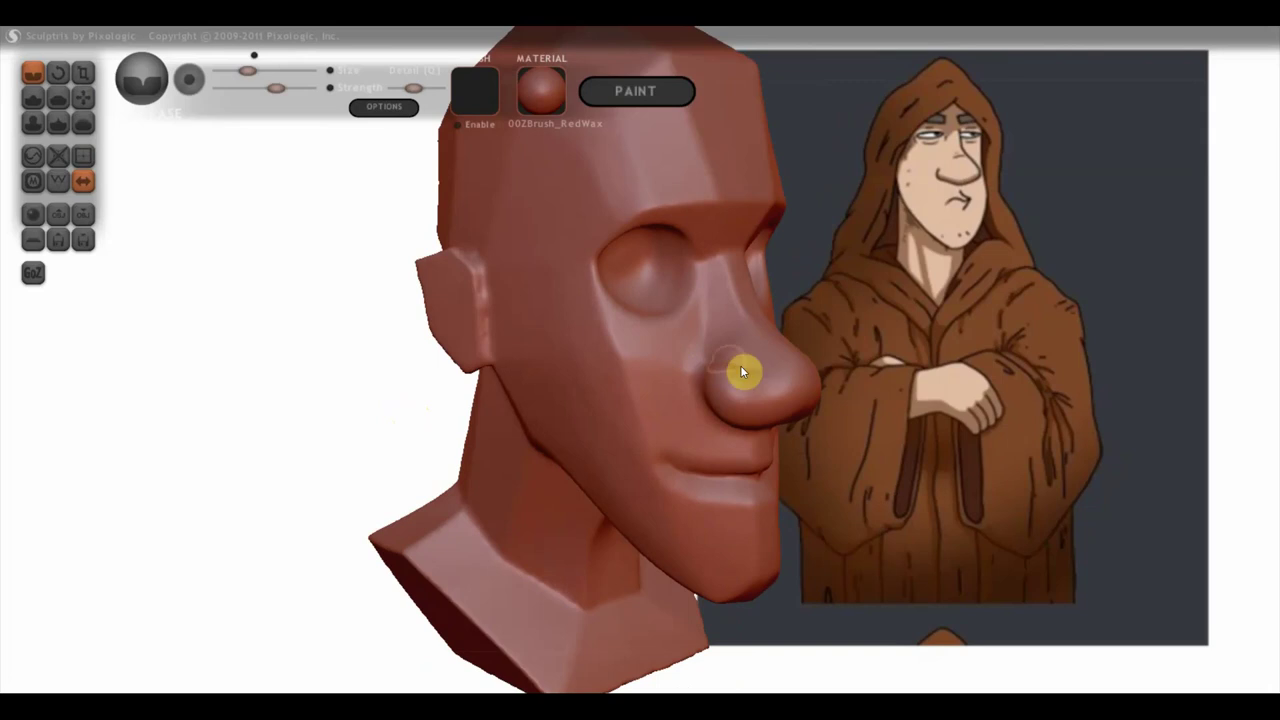
mouse_move(707, 399)
left_mouse_down()
mouse_move(894, 360)
mouse_move(606, 351)
mouse_move(565, 372)
mouse_move(574, 432)
mouse_move(532, 438)
mouse_move(317, 369)
mouse_move(389, 271)
mouse_move(588, 360)
mouse_move(417, 366)
mouse_move(593, 330)
left_mouse_up()
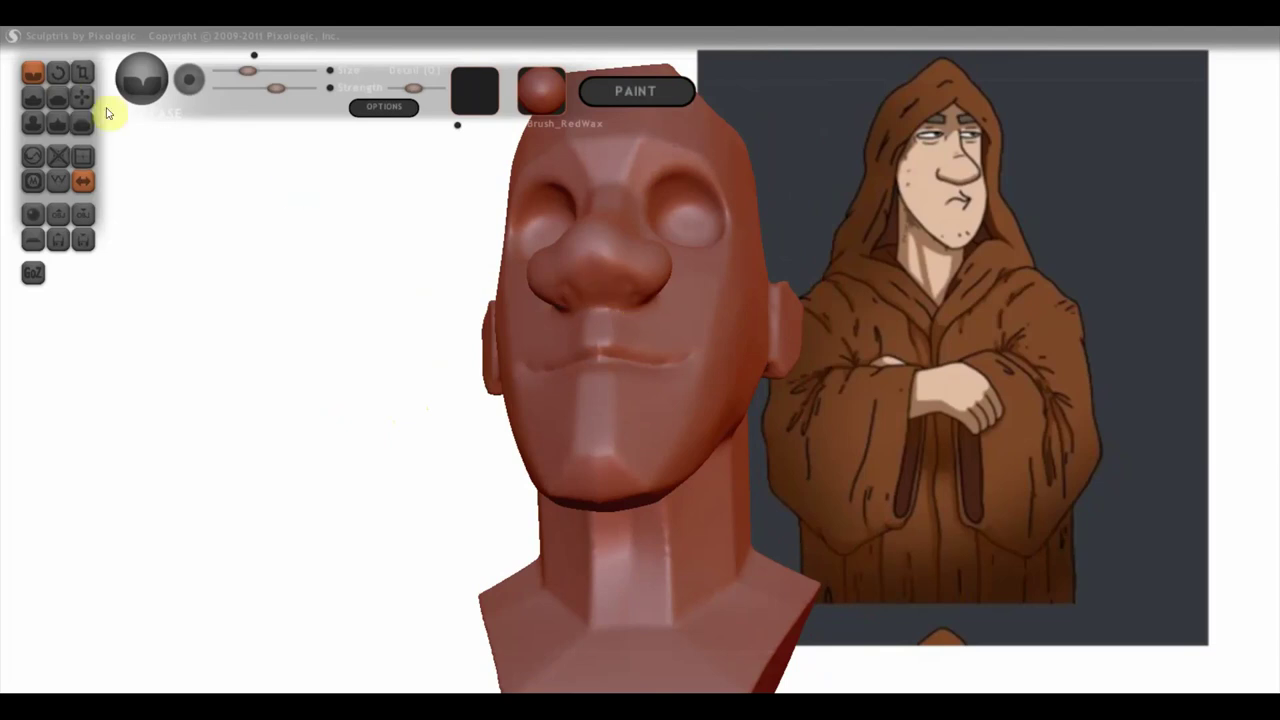
left_click(33, 97)
Step: Deepen and round both nostrils under the nose, checking them from below and the side
scroll(646, 255, "up", 2)
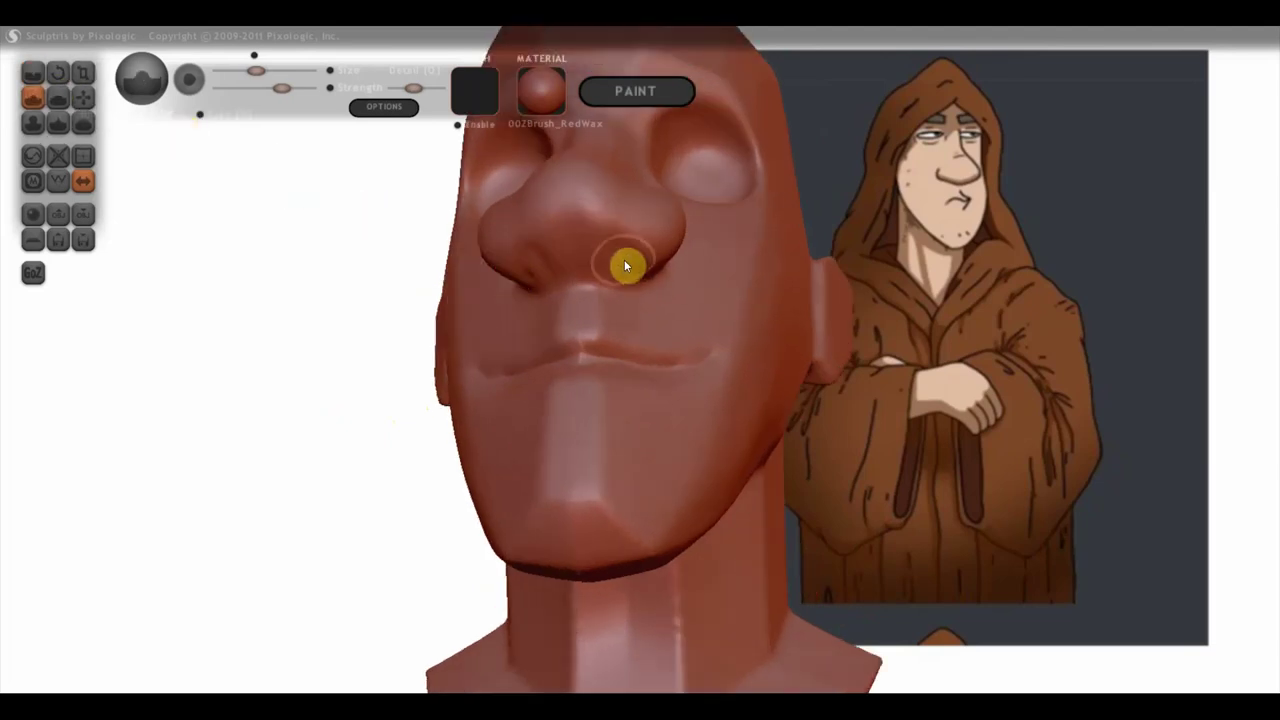
left_click_drag(621, 258, 620, 259)
left_click_drag(300, 277, 343, 200)
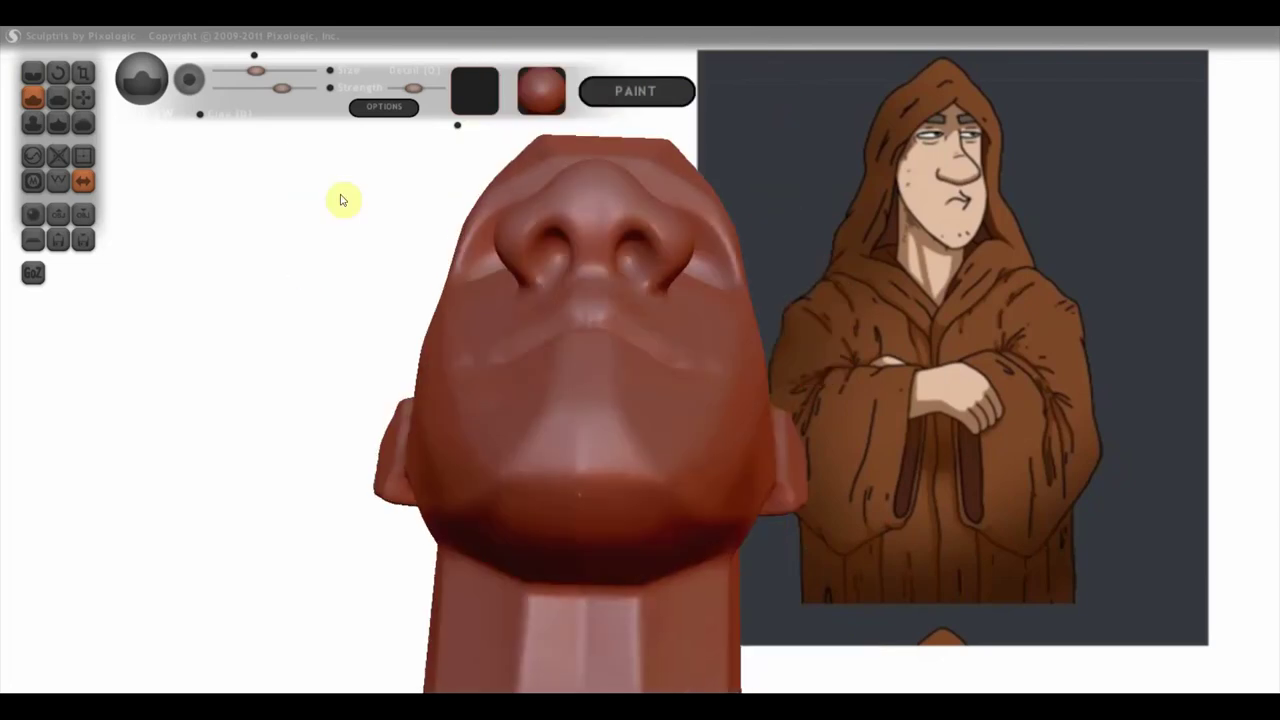
mouse_move(564, 262)
left_mouse_down()
mouse_move(553, 248)
mouse_move(543, 263)
left_mouse_up()
left_click_drag(316, 254, 334, 377)
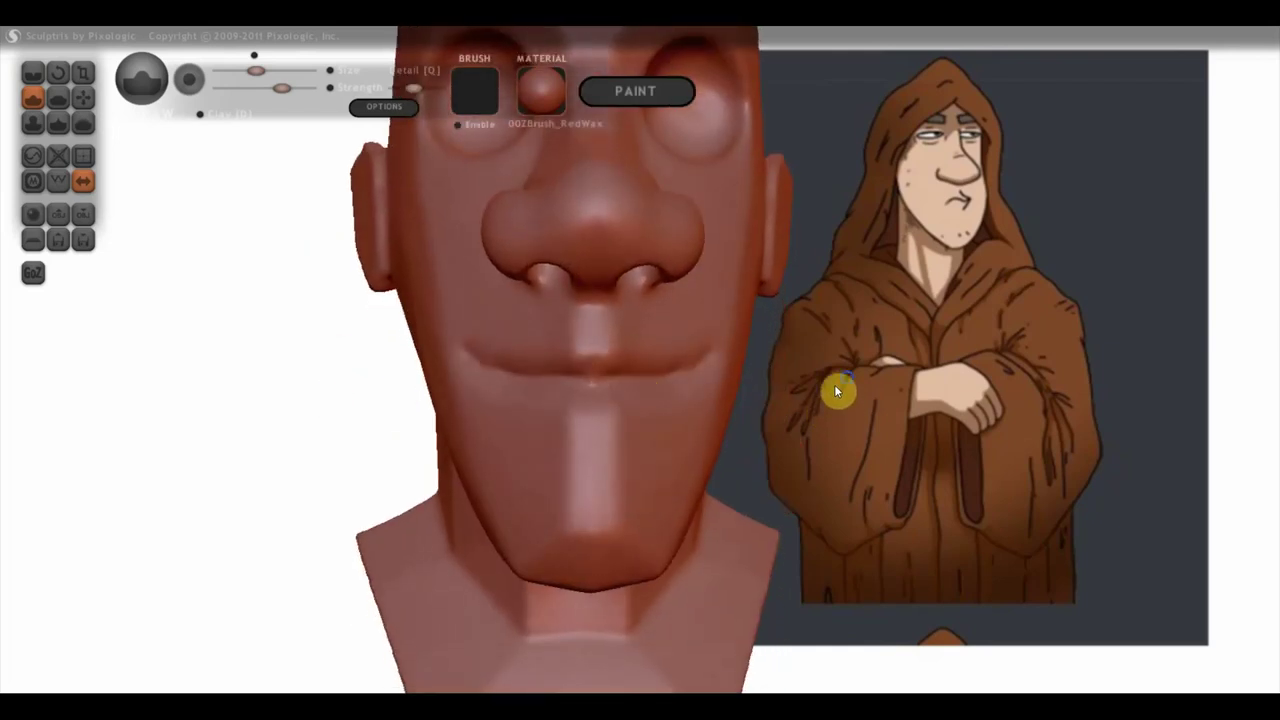
left_click_drag(303, 268, 506, 271)
left_click(83, 98)
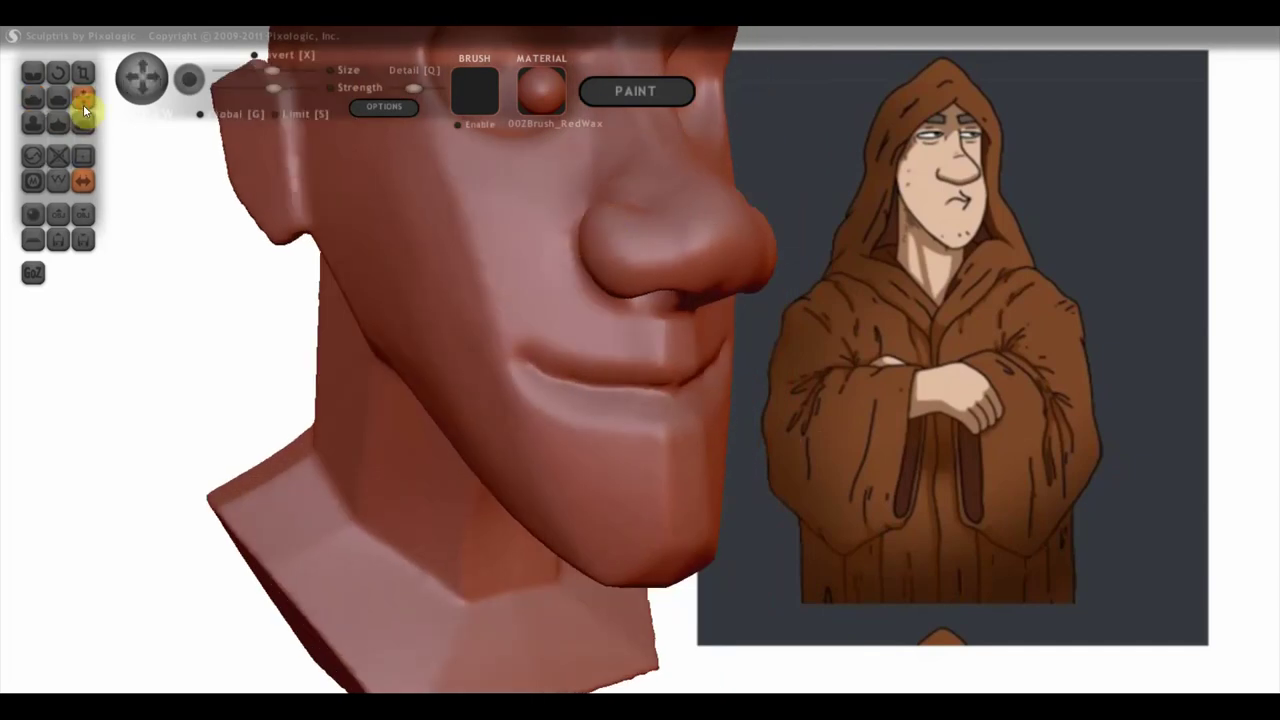
mouse_move(590, 214)
left_mouse_down()
mouse_move(589, 234)
mouse_move(656, 237)
left_mouse_up()
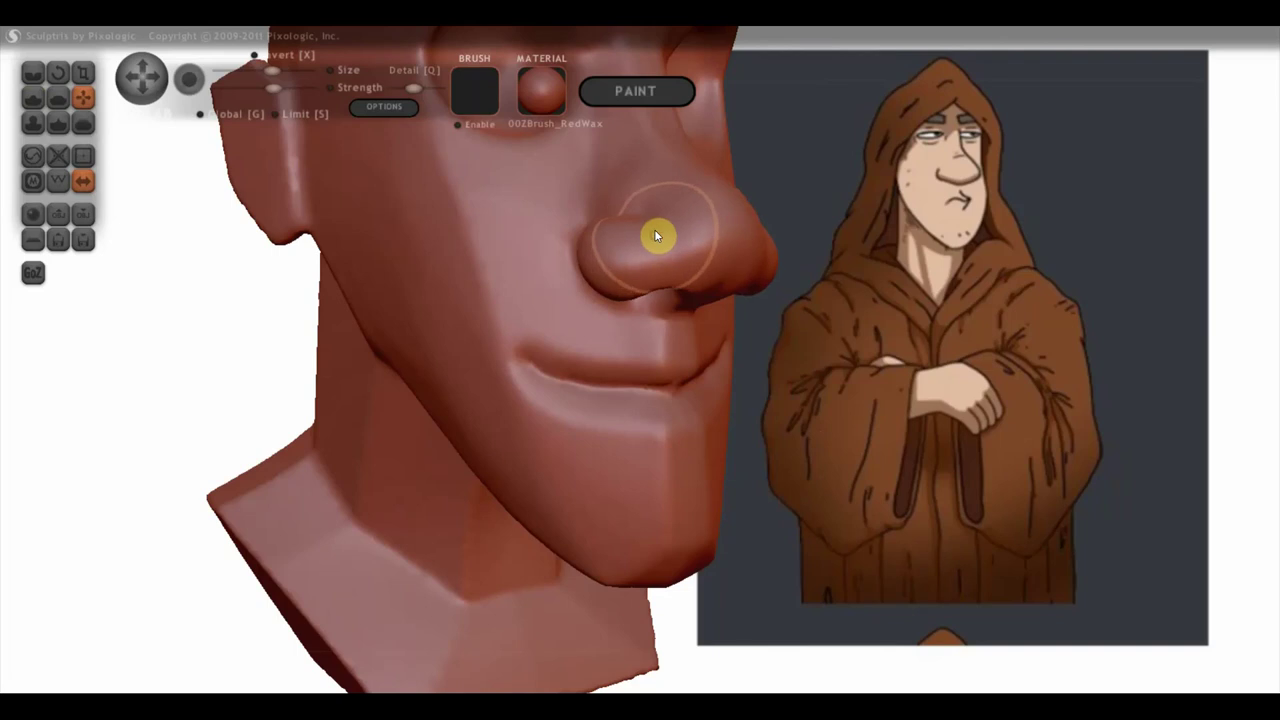
mouse_move(850, 140)
left_mouse_down()
mouse_move(823, 260)
mouse_move(781, 318)
left_mouse_up()
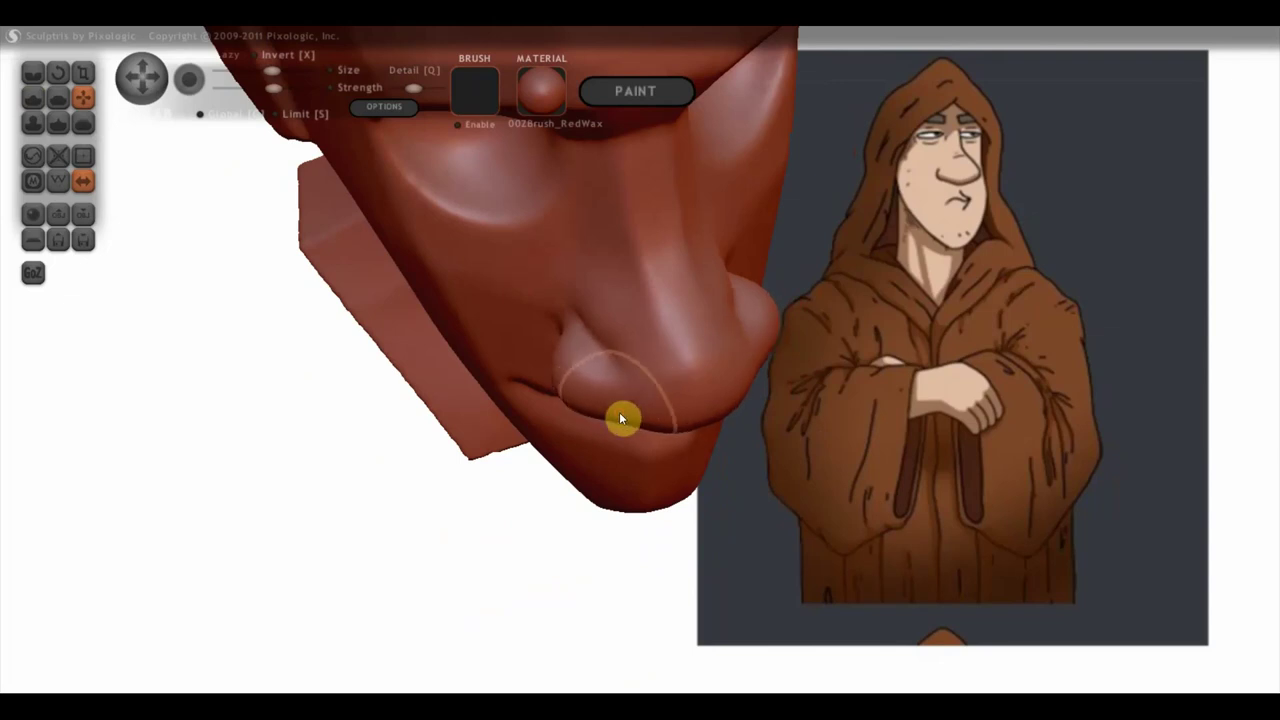
mouse_move(343, 391)
left_mouse_down()
mouse_move(309, 306)
mouse_move(474, 233)
left_mouse_up()
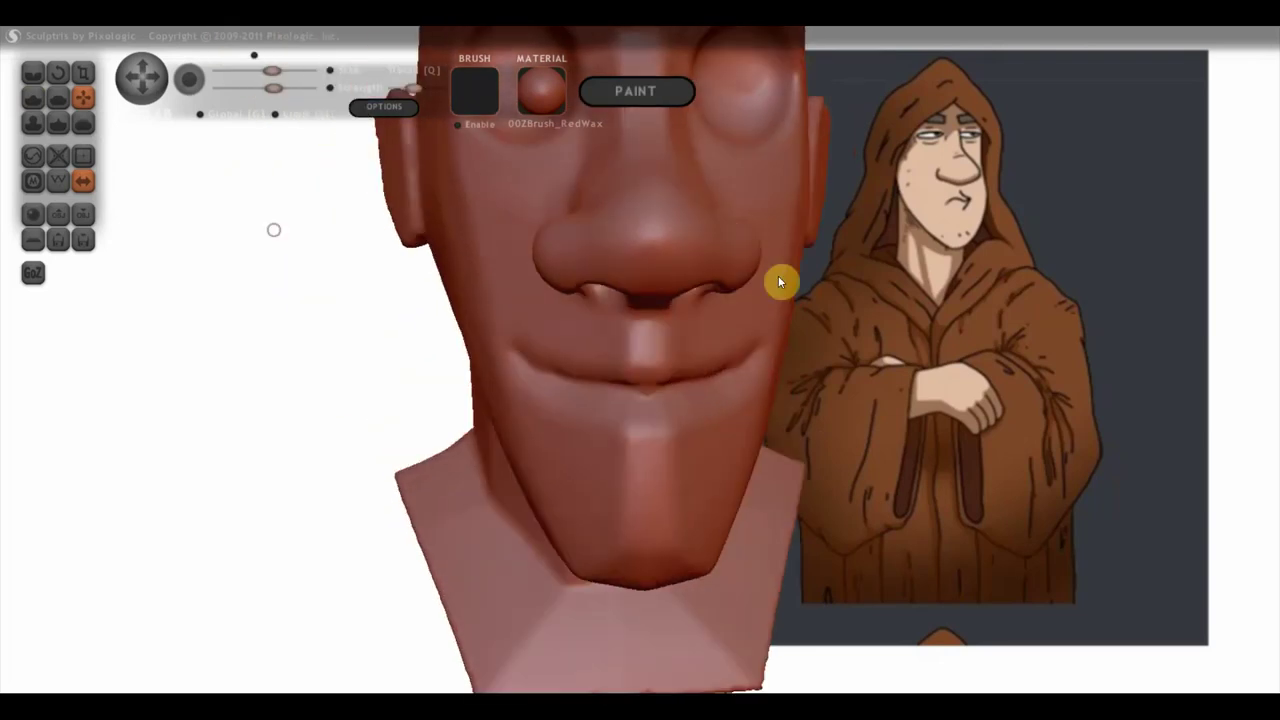
left_click_drag(952, 307, 1020, 288, "shift")
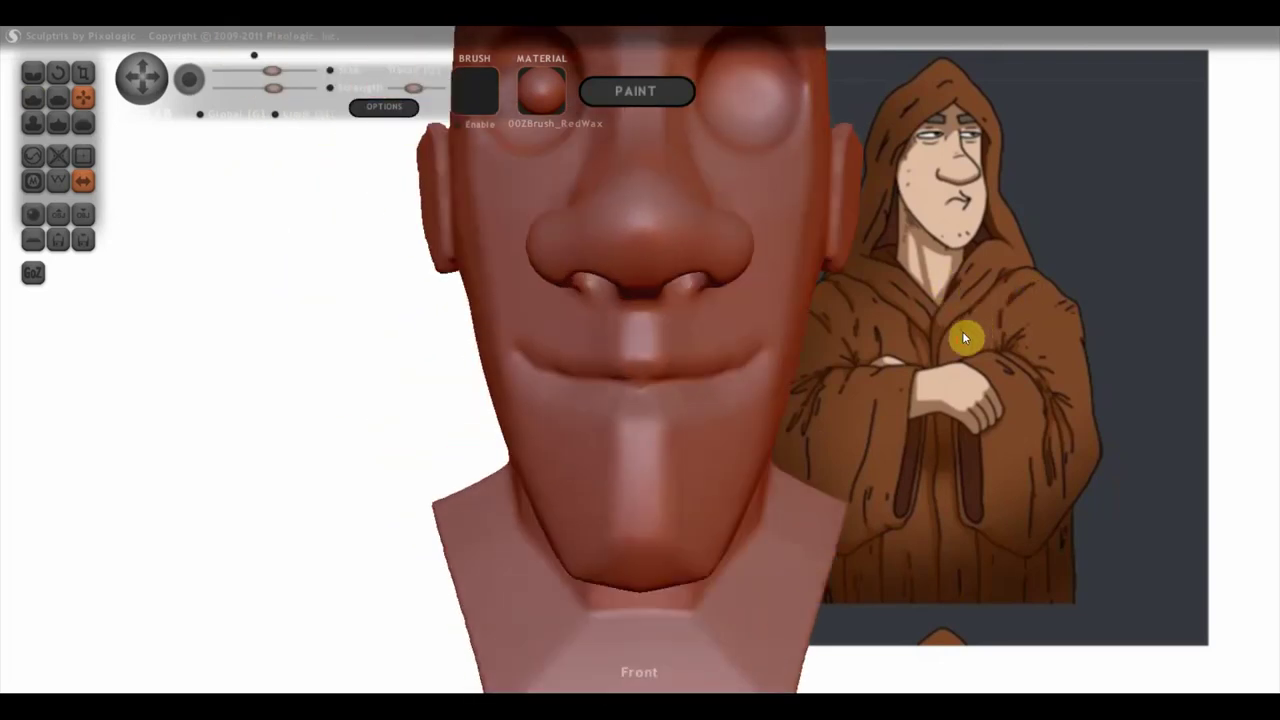
scroll(970, 326, "down", 5)
scroll(843, 204, "down", 2)
mouse_move(843, 204)
left_mouse_down("alt")
mouse_move(728, 320)
mouse_move(1069, 318)
left_mouse_up("alt")
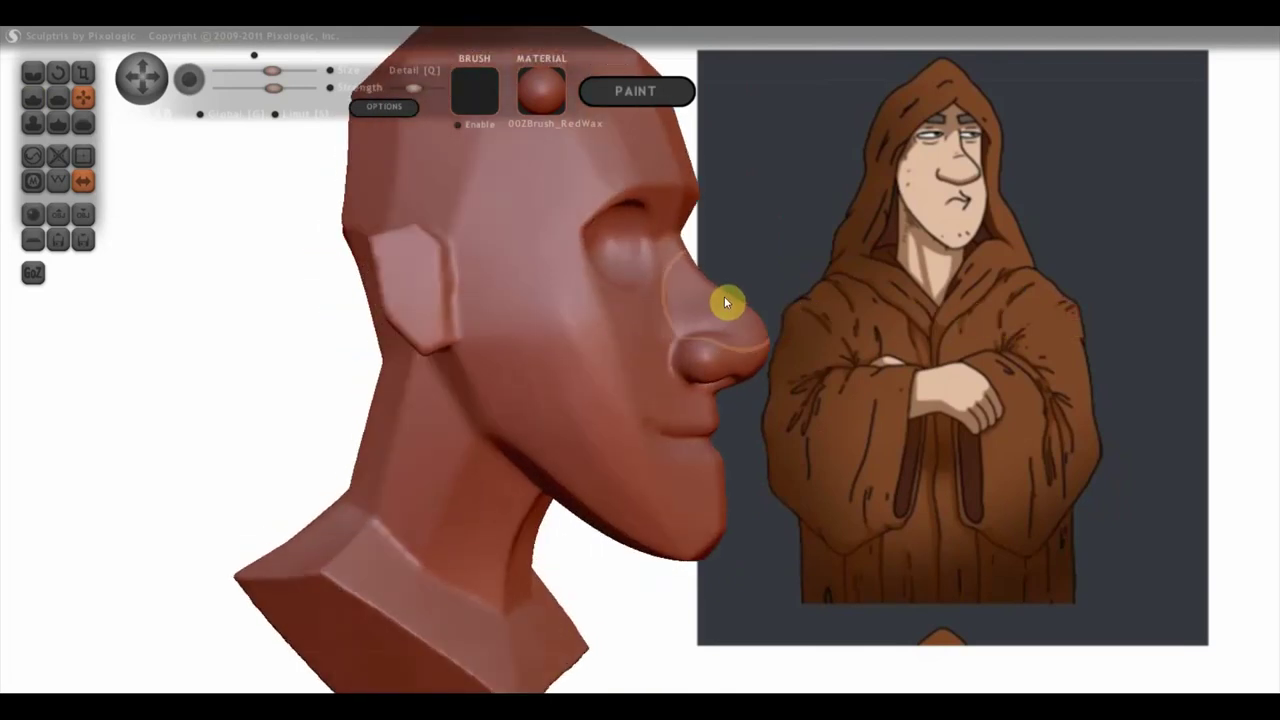
left_click_drag(816, 244, 530, 241)
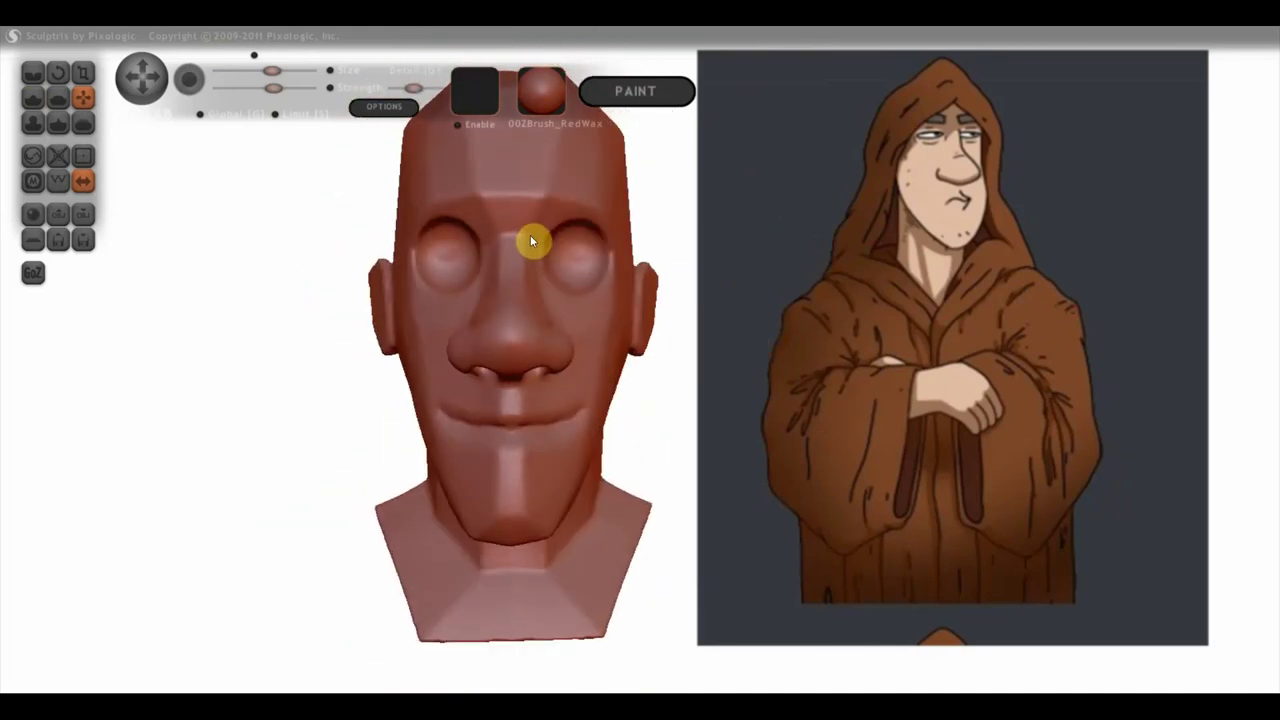
left_click(32, 73)
Step: Orbit the head through three-quarter and front views to inspect the area under the eyes
left_click_drag(150, 191, 294, 321)
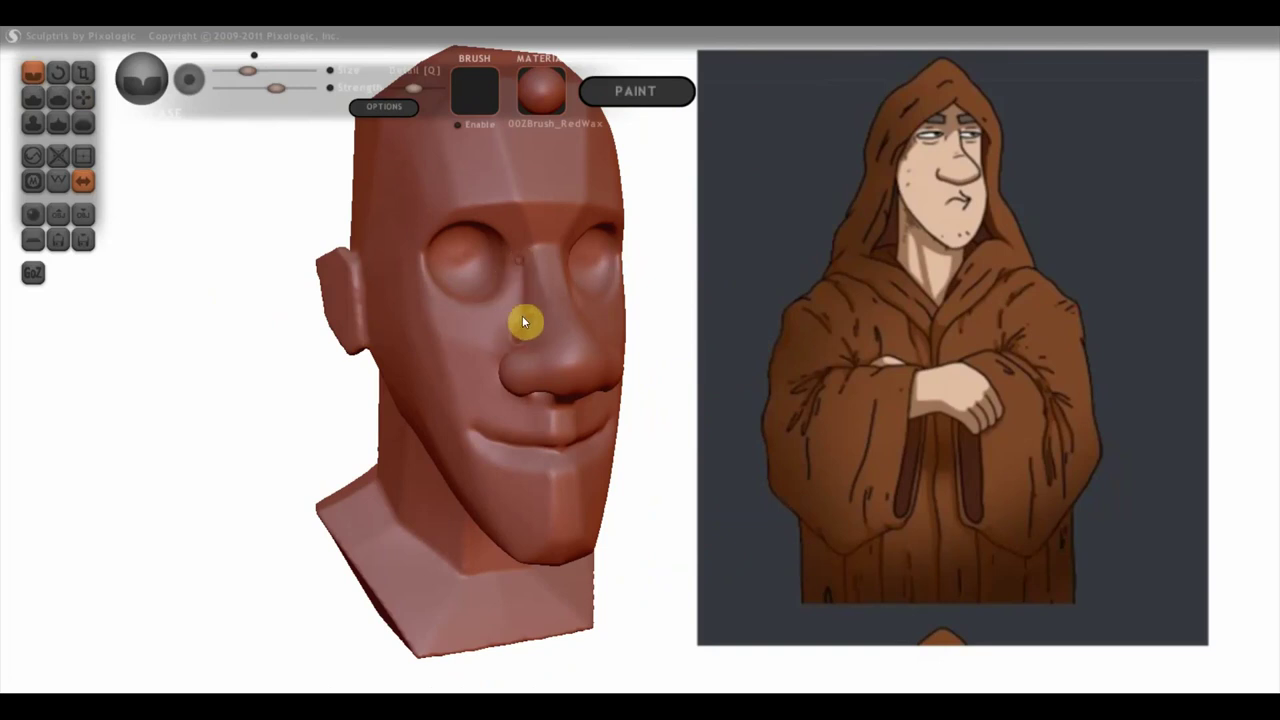
mouse_move(529, 323)
right_mouse_down()
mouse_move(583, 277)
mouse_move(802, 228)
right_mouse_up()
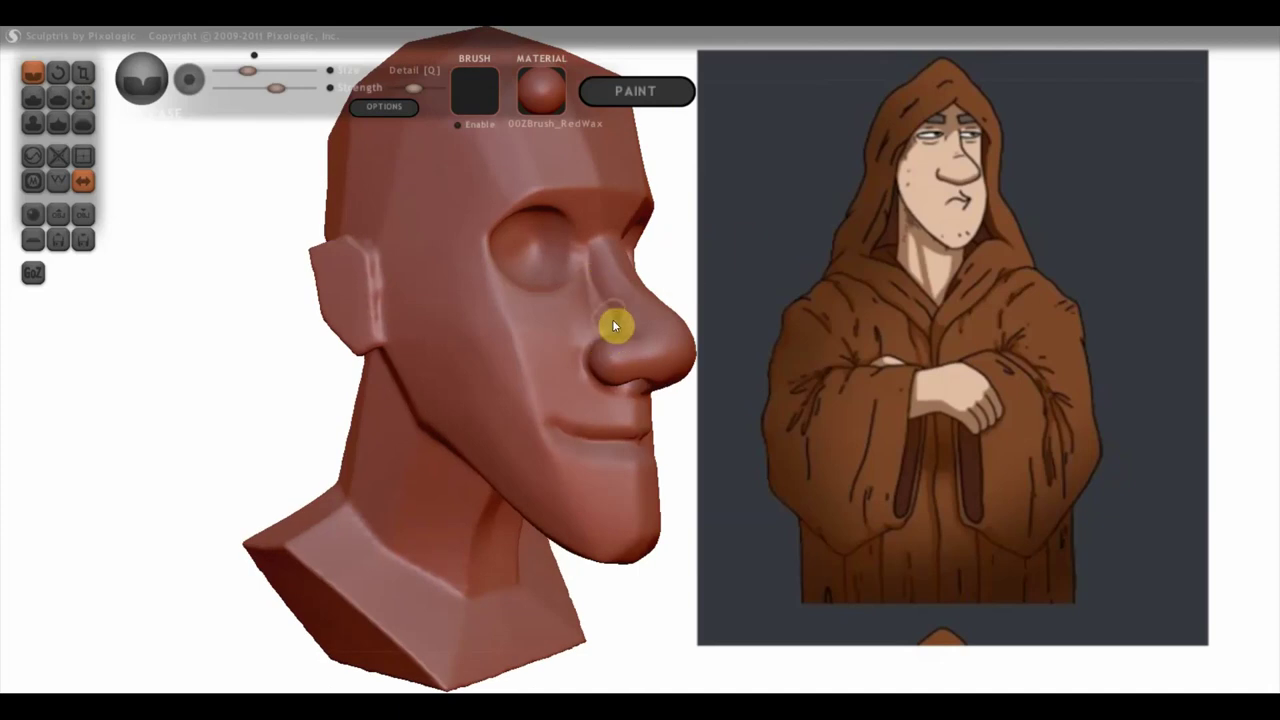
mouse_move(617, 266)
right_mouse_down()
mouse_move(686, 237)
mouse_move(604, 230)
mouse_move(629, 223)
mouse_move(491, 291)
right_mouse_up()
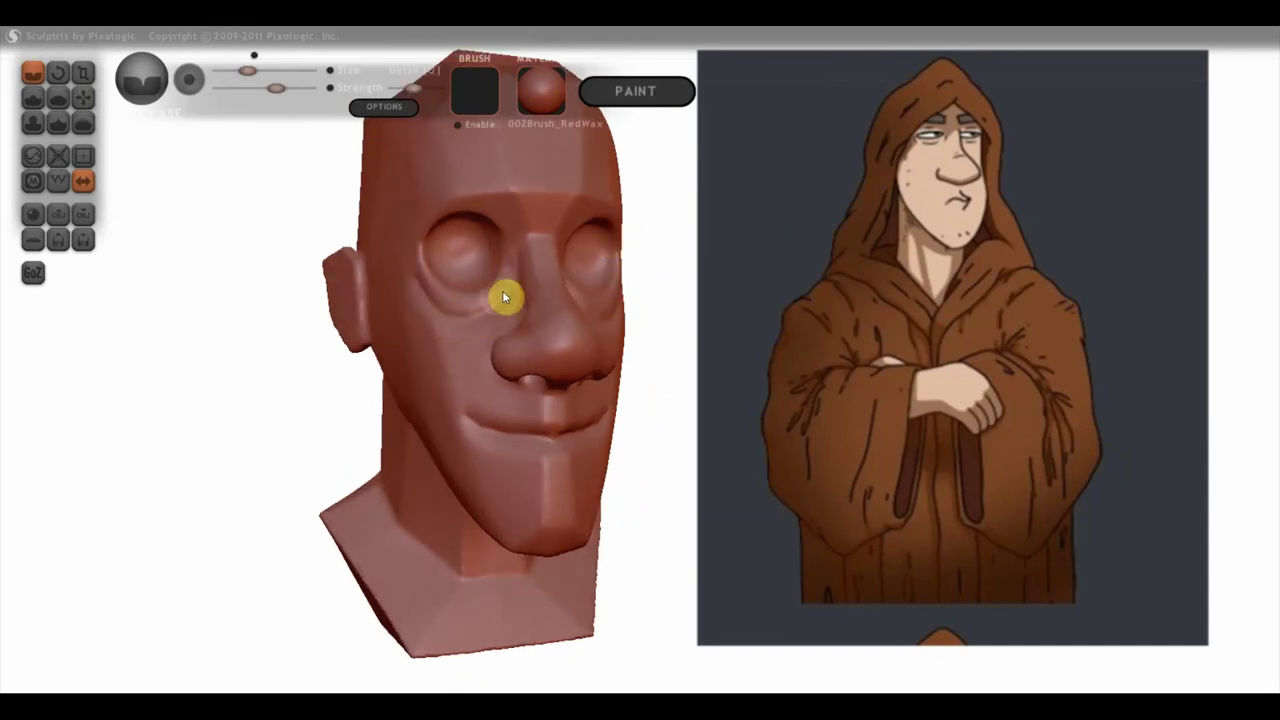
right_click_drag(721, 254, 646, 229)
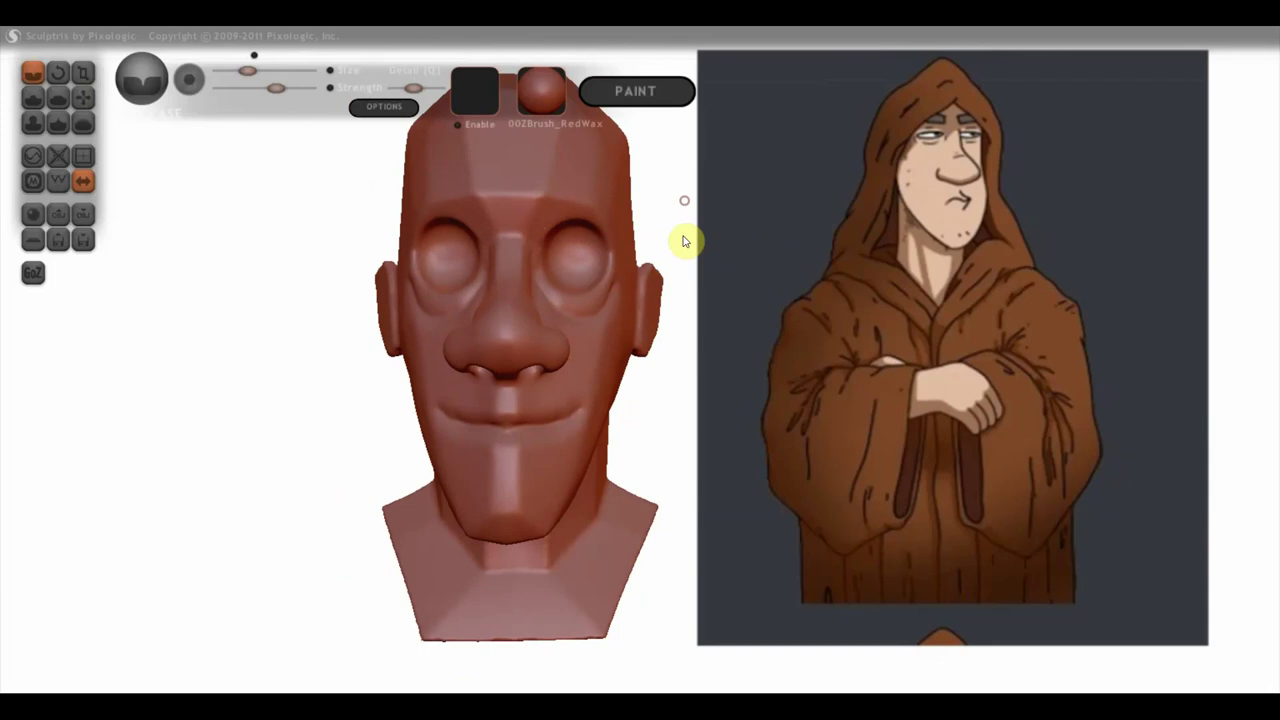
right_click_drag(690, 229, 680, 269, "shift")
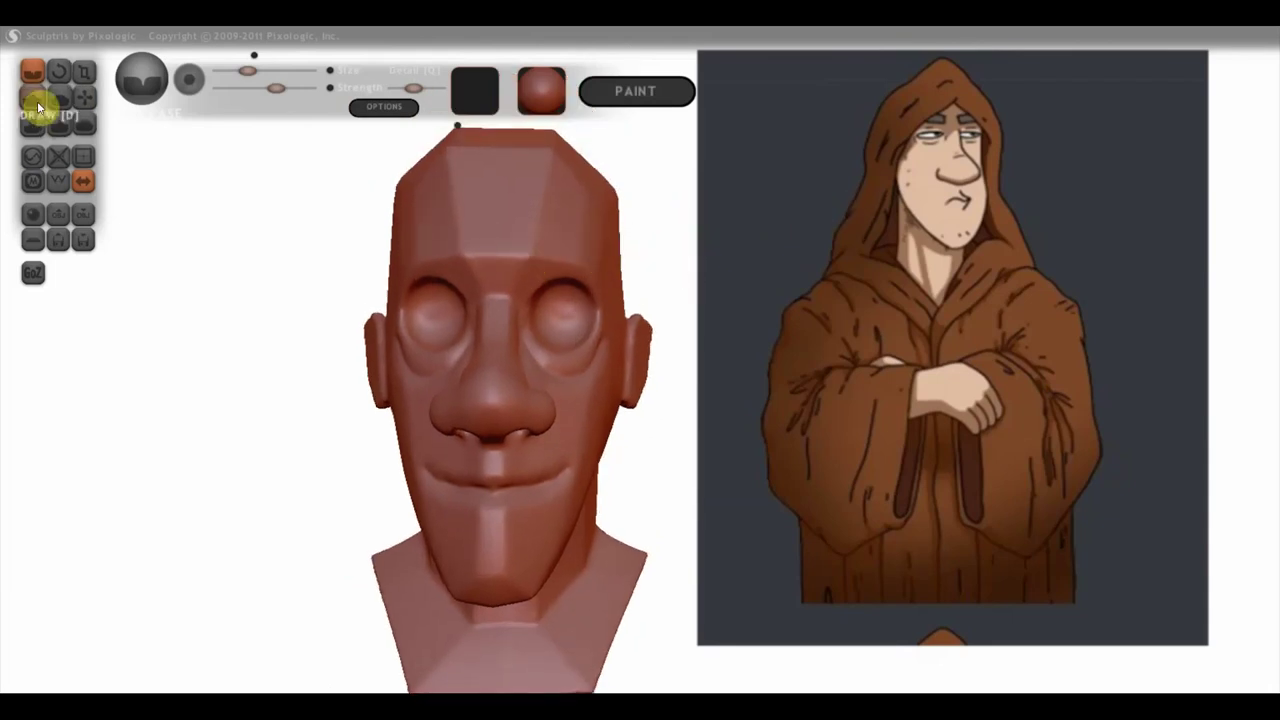
left_click(66, 92)
Step: Flatten the brow and forehead ridge with the Flatten brush
mouse_move(444, 257)
left_mouse_down()
mouse_move(514, 257)
mouse_move(540, 240)
mouse_move(491, 234)
mouse_move(557, 170)
mouse_move(707, 213)
mouse_move(563, 187)
mouse_move(549, 157)
mouse_move(591, 149)
mouse_move(583, 220)
mouse_move(630, 279)
mouse_move(623, 377)
mouse_move(574, 428)
left_mouse_up()
scroll(571, 426, "up", 2)
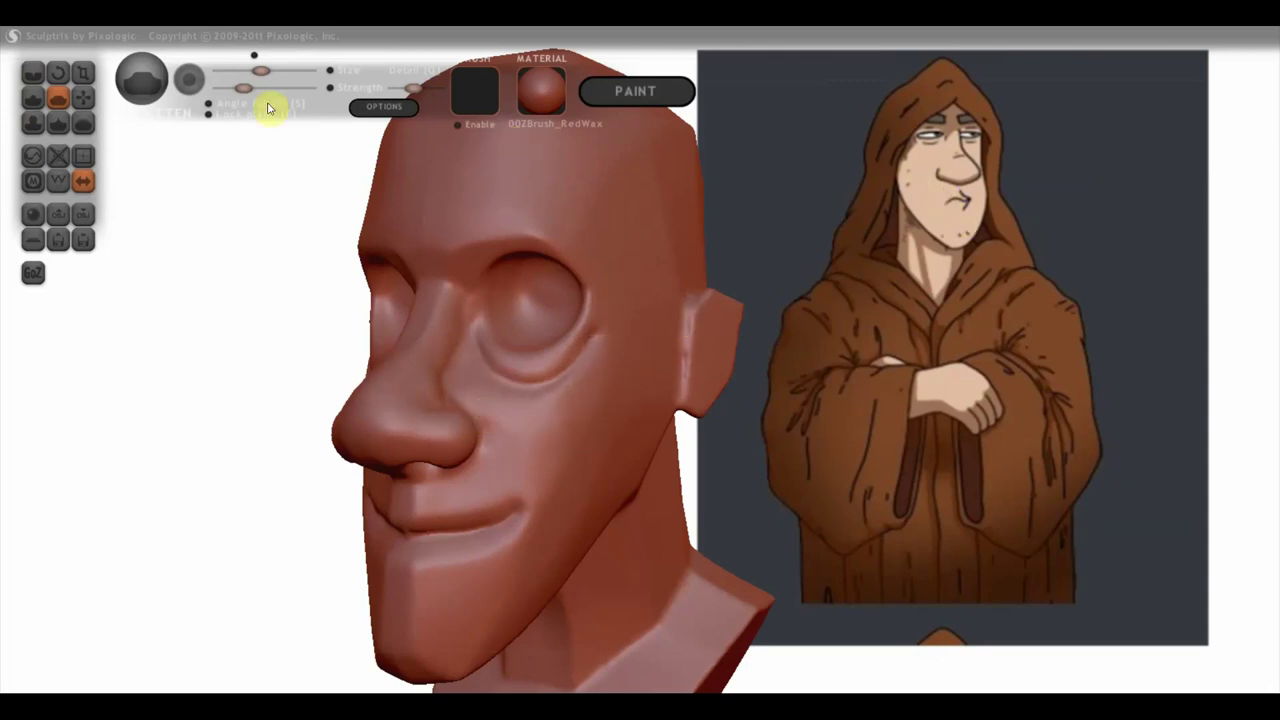
left_click_drag(243, 180, 352, 220)
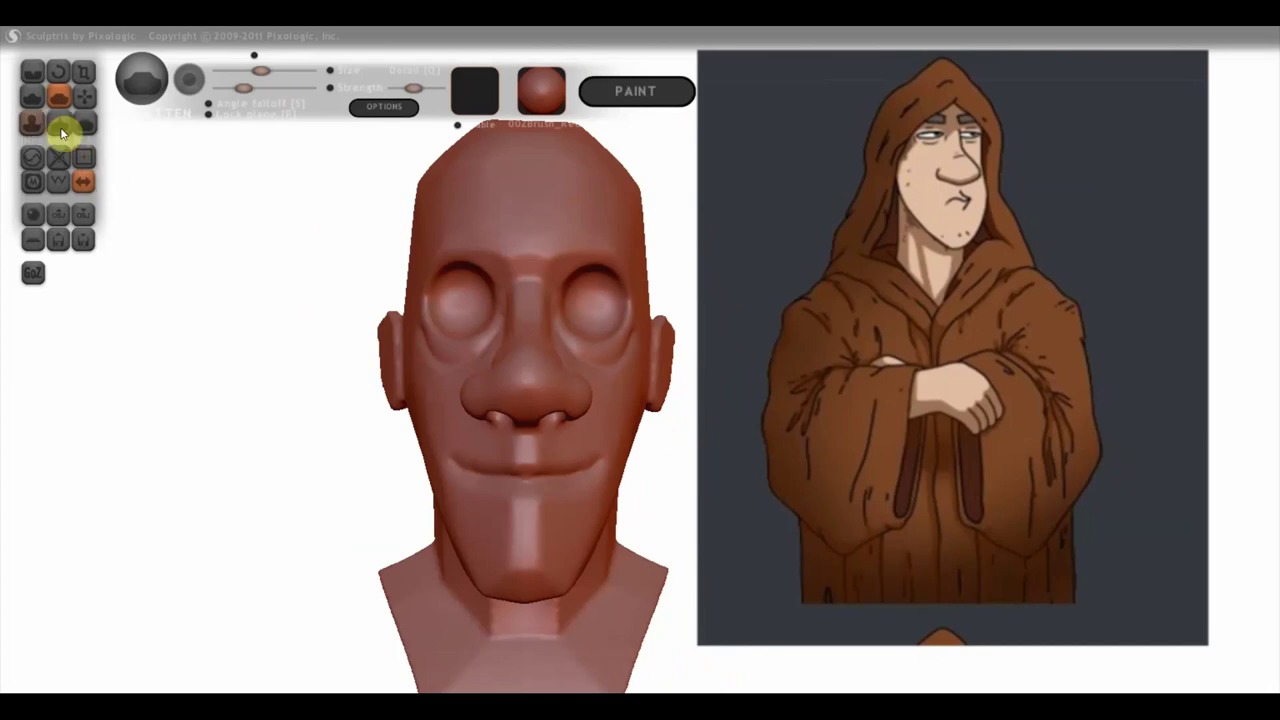
Step: Lower the brush strength and hollow the cheek below the eye, checking it in profile
left_click(33, 97)
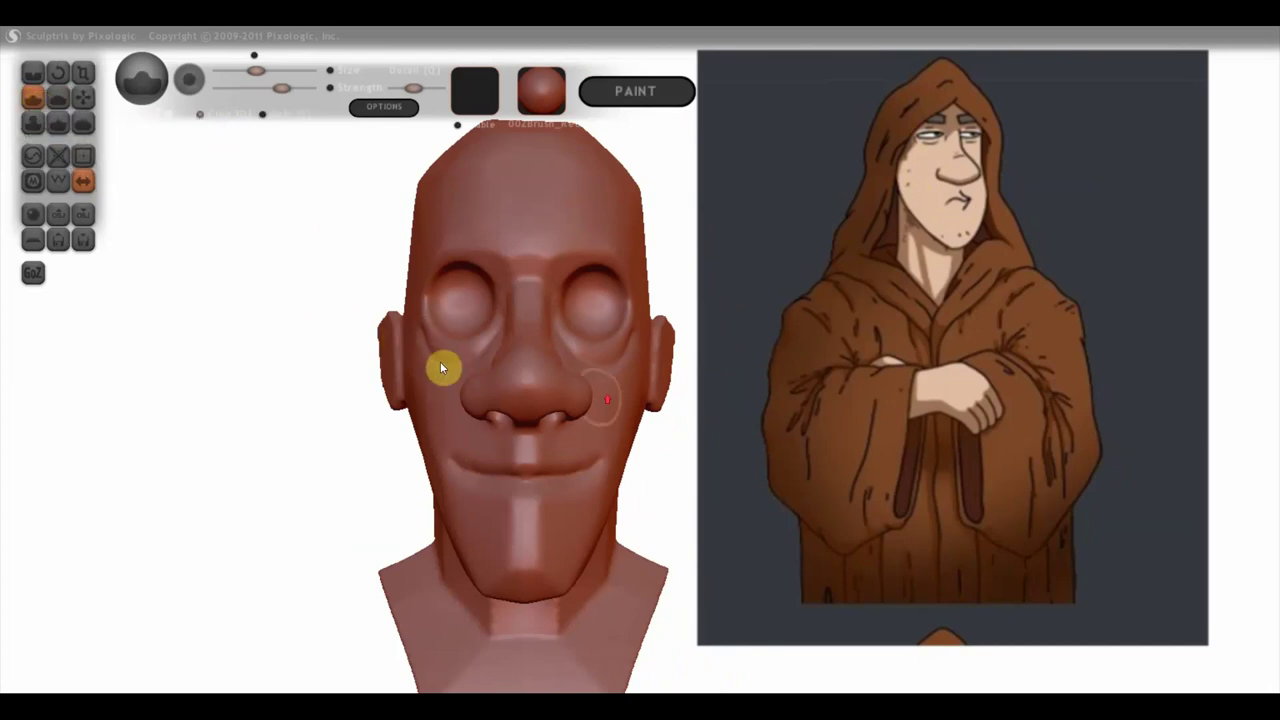
mouse_move(634, 409)
left_mouse_down()
mouse_move(757, 471)
mouse_move(561, 494)
mouse_move(565, 484)
left_mouse_up()
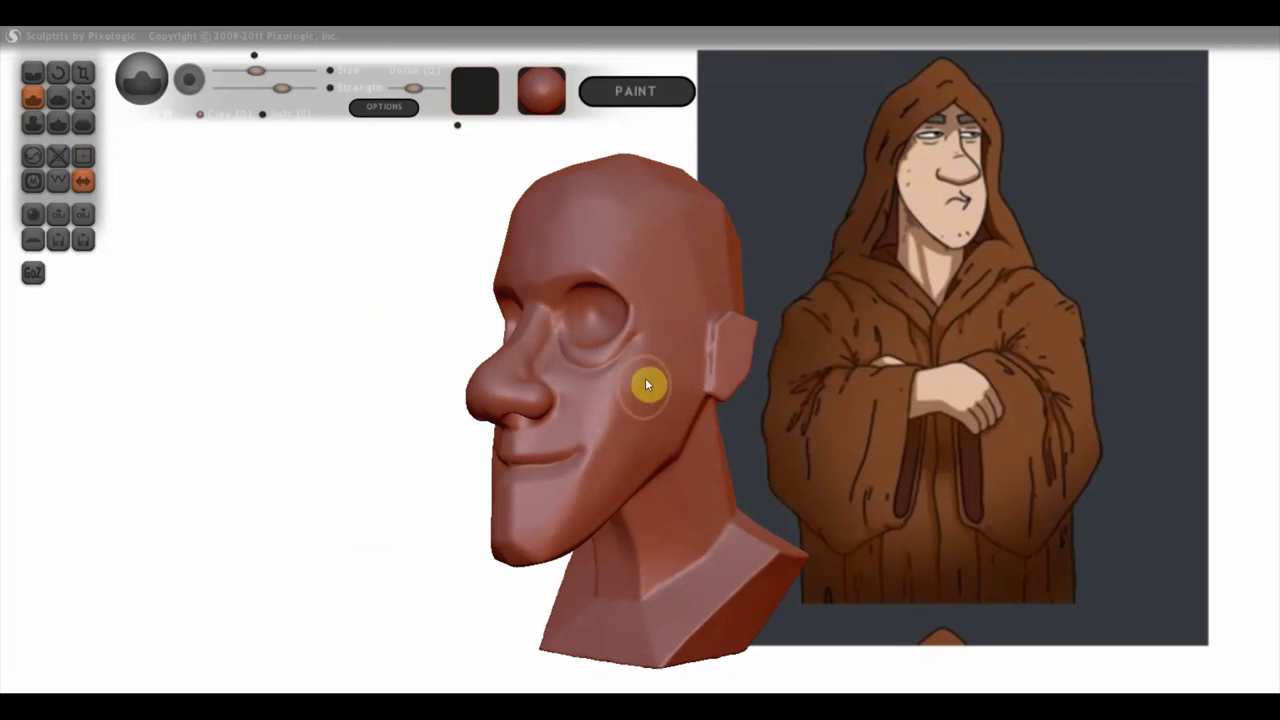
scroll(651, 383, "up", 2)
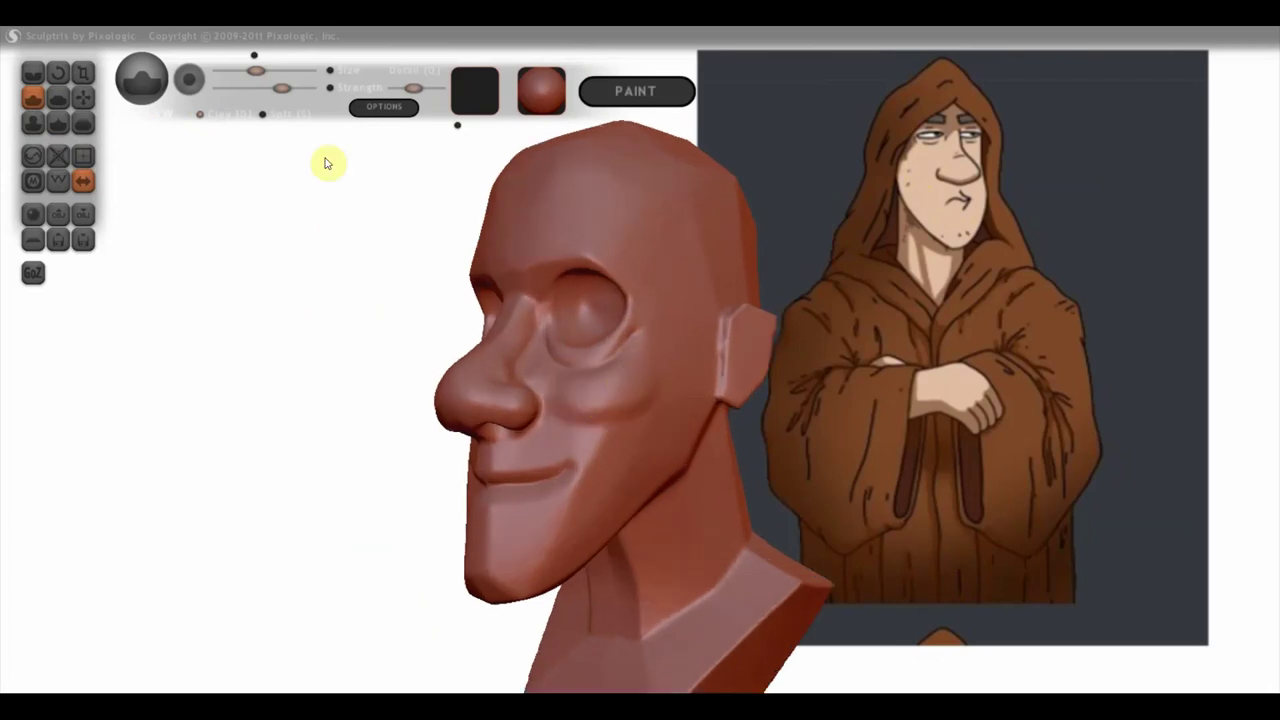
left_click_drag(281, 88, 253, 88)
mouse_move(634, 394)
left_mouse_down()
mouse_move(584, 400)
mouse_move(624, 411)
mouse_move(617, 384)
left_mouse_up()
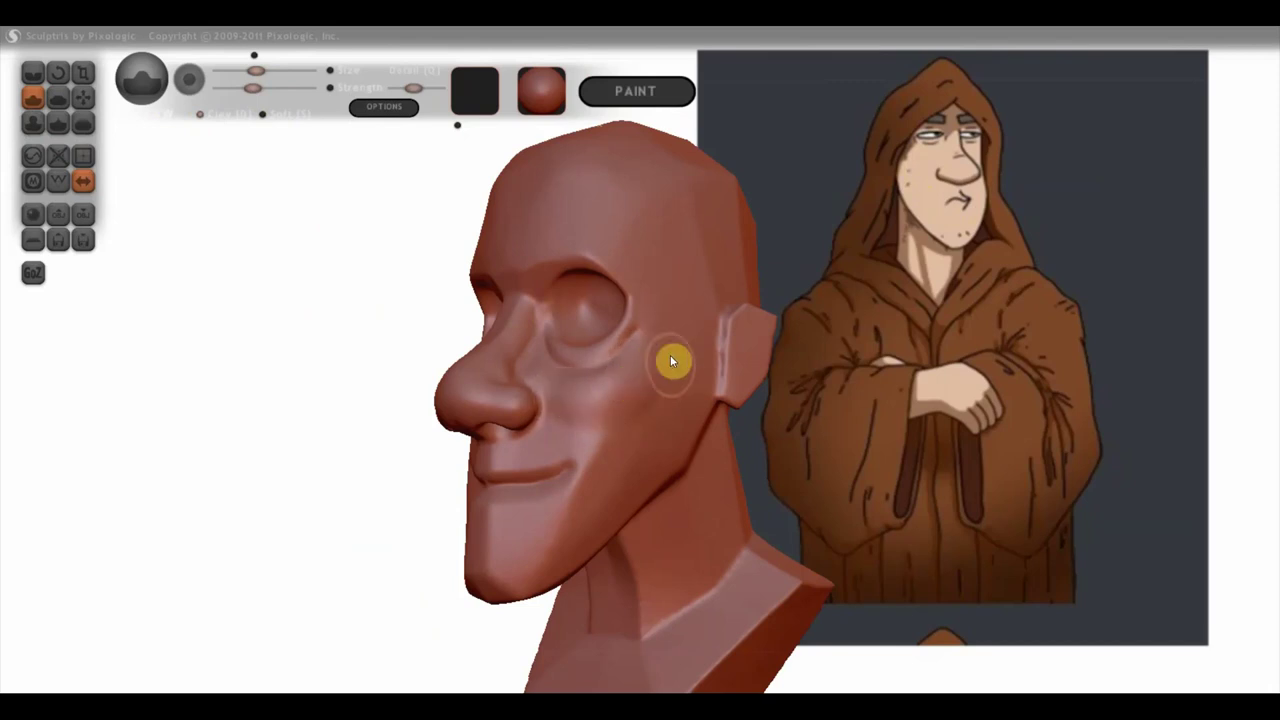
left_click_drag(674, 337, 643, 408)
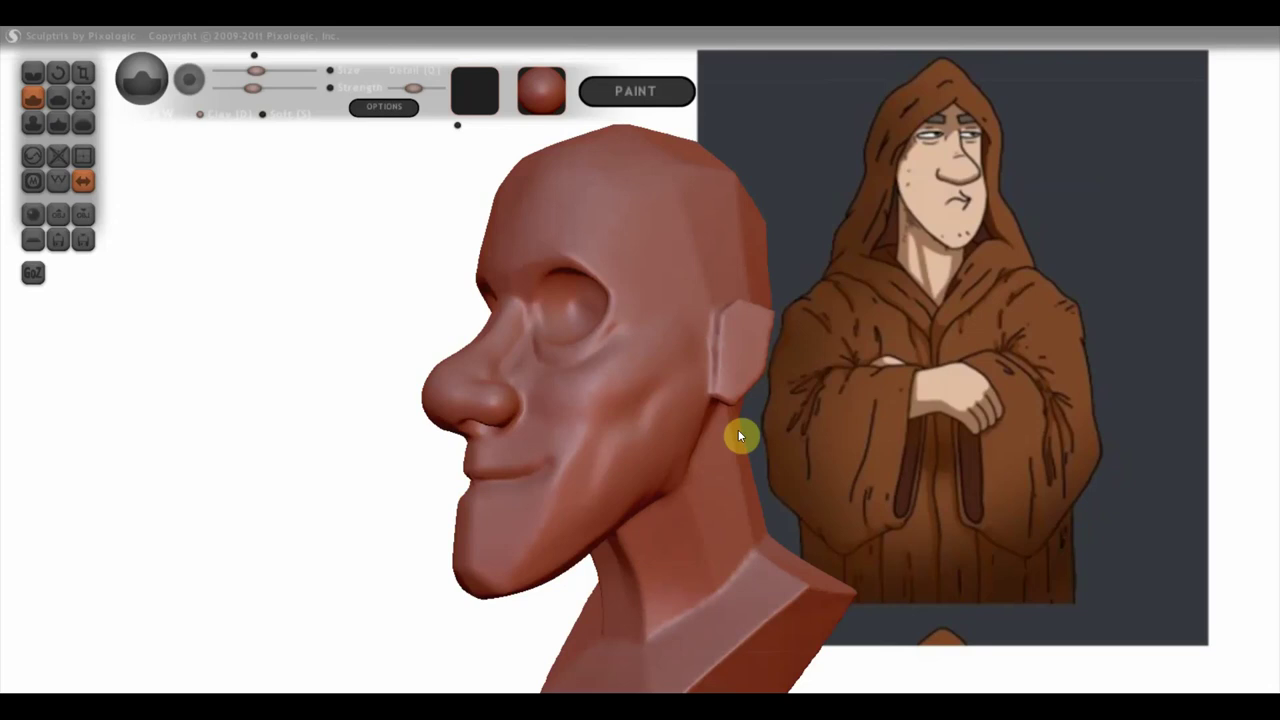
right_click_drag(642, 491, 664, 406)
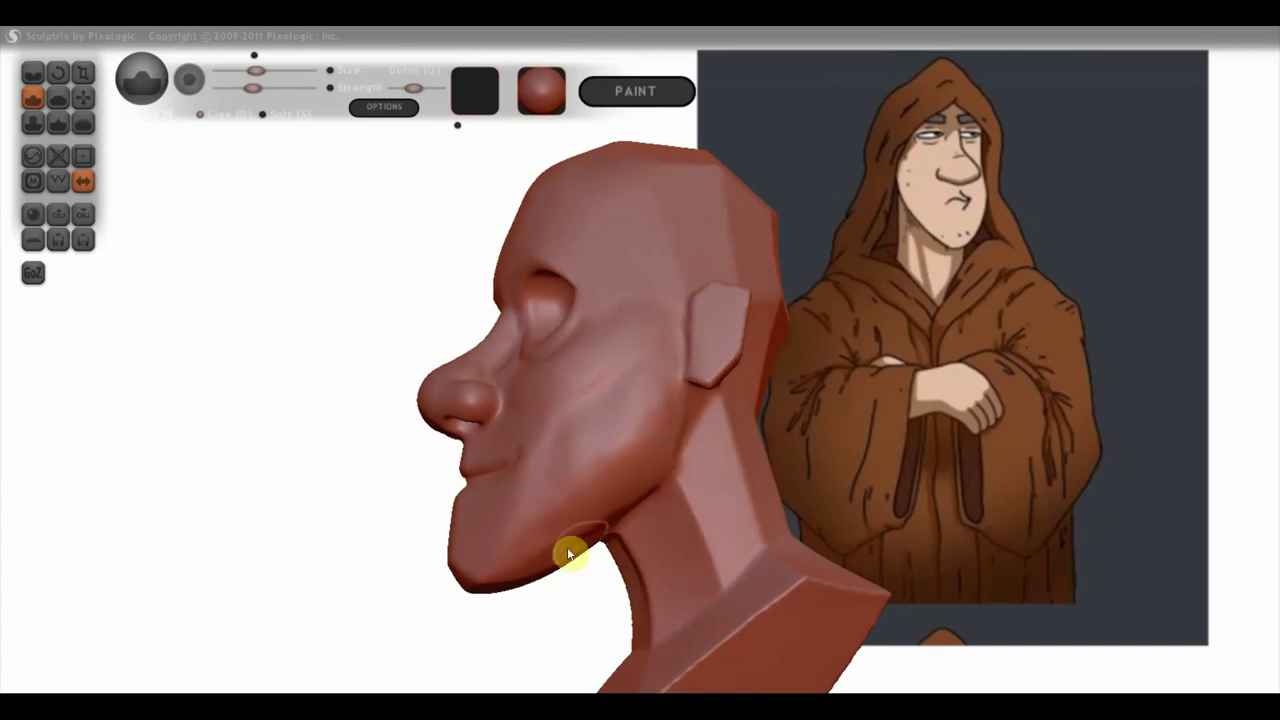
mouse_move(634, 521)
right_mouse_down()
mouse_move(694, 488)
mouse_move(782, 497)
mouse_move(908, 468)
right_mouse_up()
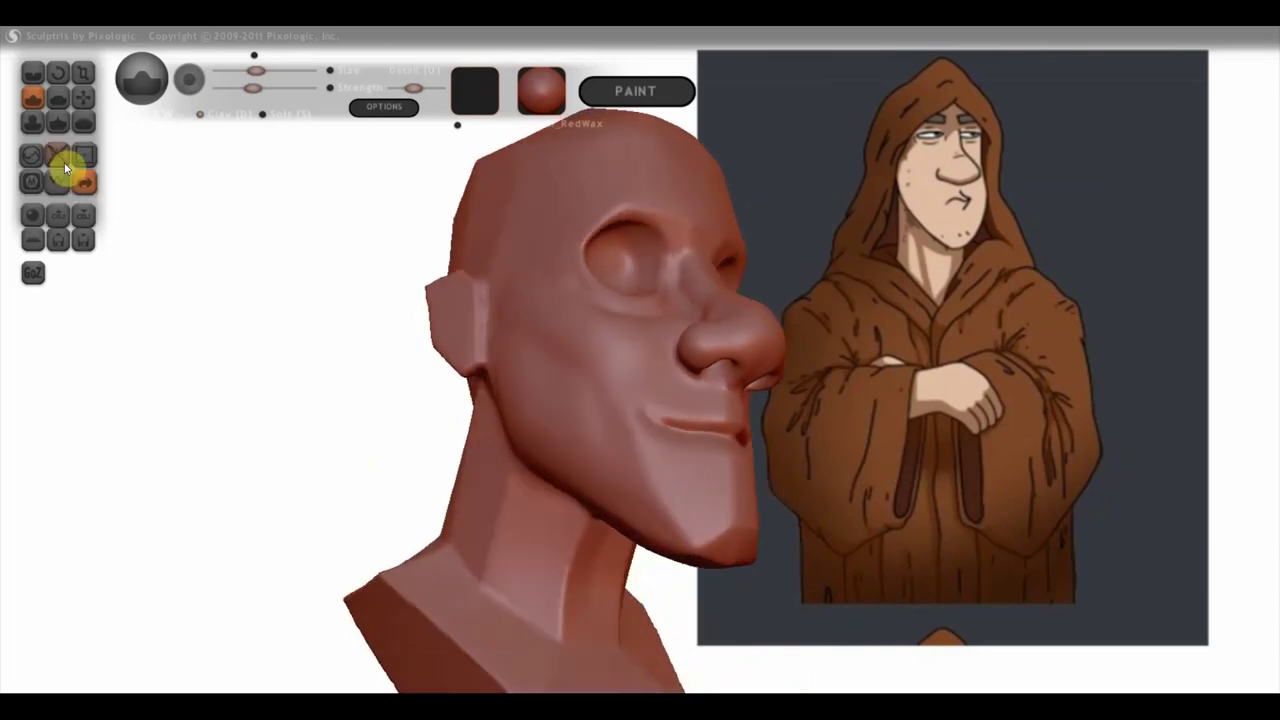
left_click(58, 97)
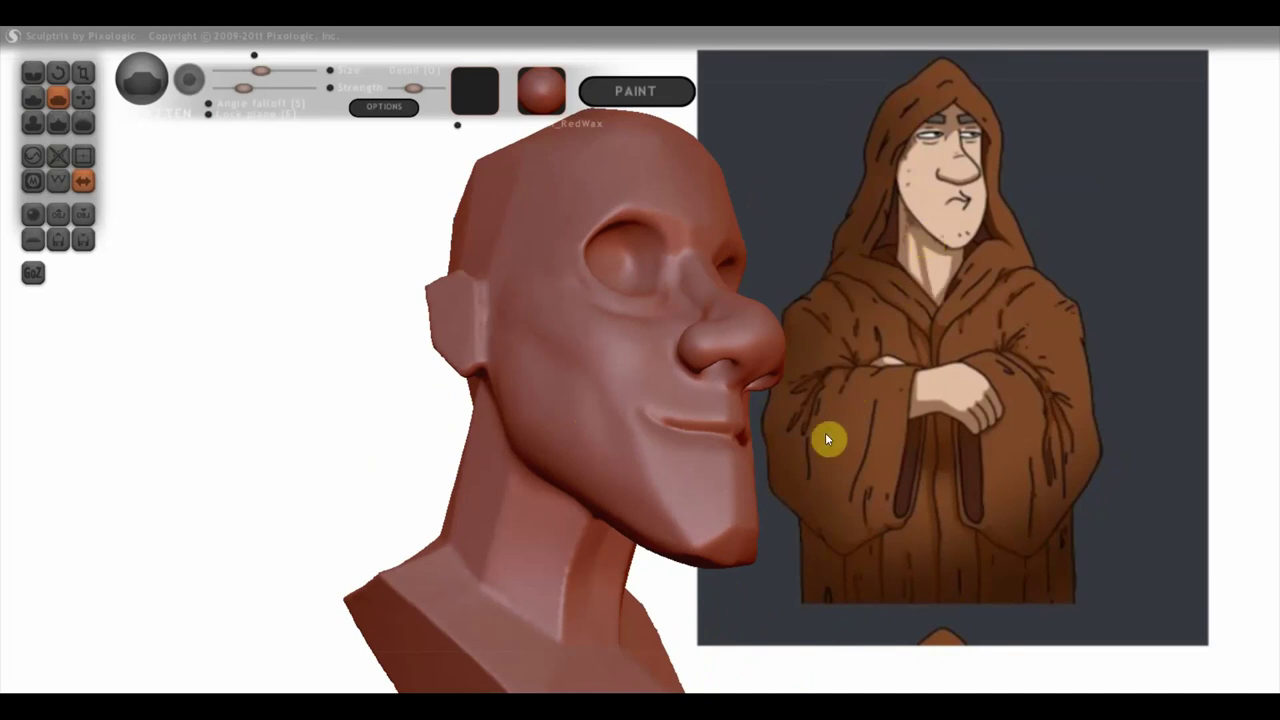
Step: Flatten the chin and refine its lower edge and underside
right_click_drag(1228, 500, 1131, 420)
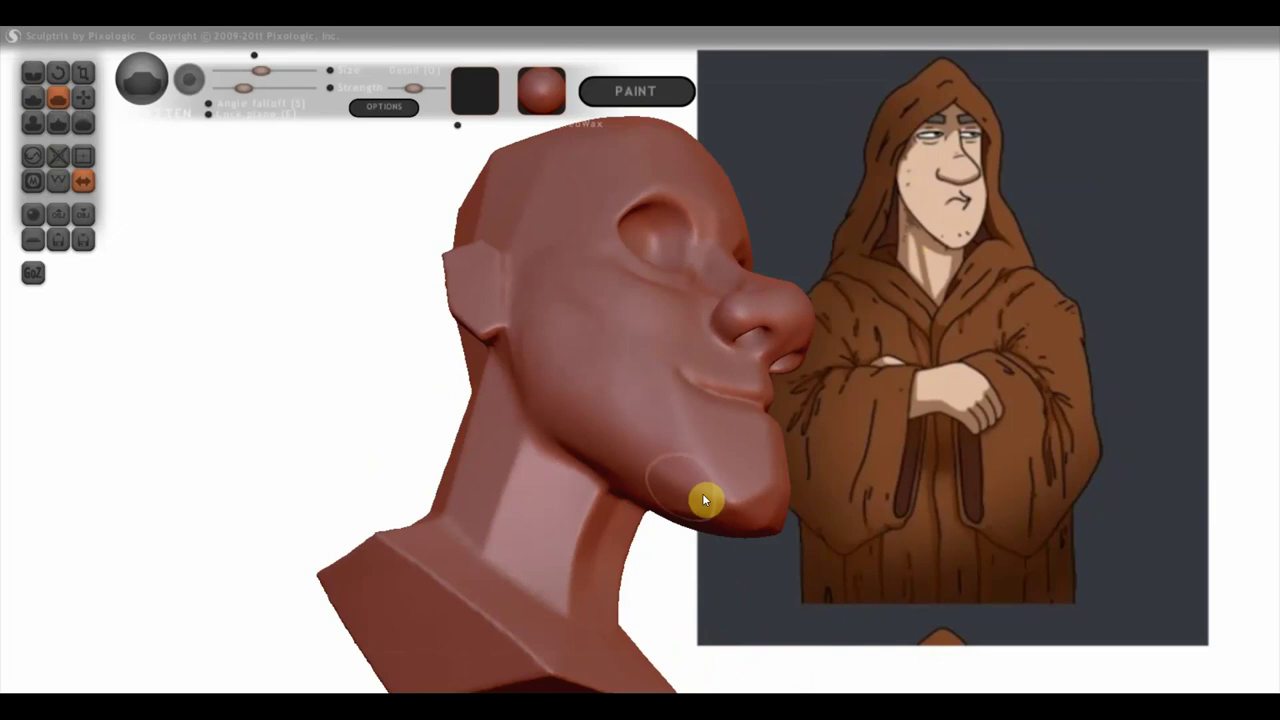
mouse_move(742, 507)
left_mouse_down()
mouse_move(723, 494)
mouse_move(737, 514)
mouse_move(769, 472)
left_mouse_up()
mouse_move(741, 483)
right_mouse_down()
mouse_move(806, 529)
mouse_move(686, 523)
right_mouse_up()
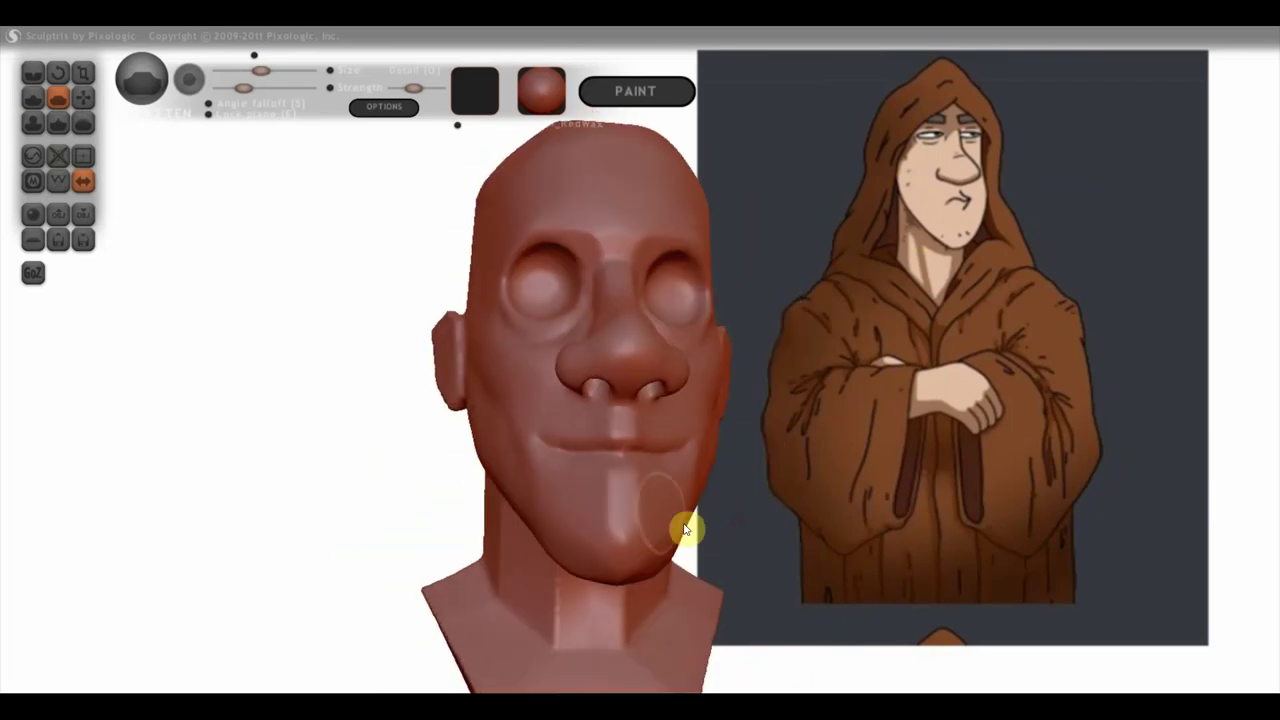
mouse_move(638, 518)
left_mouse_down()
mouse_move(626, 500)
mouse_move(616, 512)
mouse_move(657, 535)
mouse_move(791, 486)
mouse_move(666, 457)
mouse_move(854, 449)
left_mouse_up()
mouse_move(565, 328)
left_mouse_down()
mouse_move(531, 354)
mouse_move(553, 342)
mouse_move(666, 394)
left_mouse_up()
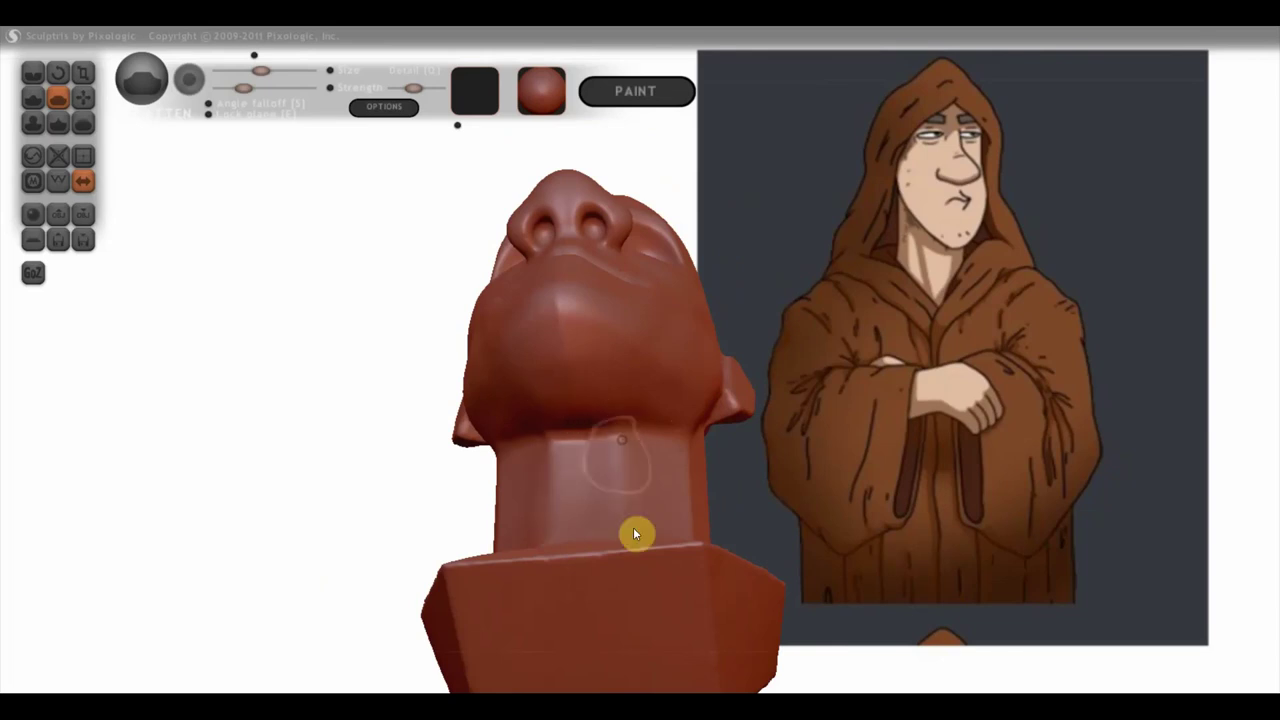
Step: Smooth the side of the neck and the top and crown of the head
mouse_move(846, 437)
left_mouse_down()
mouse_move(681, 510)
mouse_move(703, 480)
mouse_move(674, 583)
mouse_move(642, 527)
left_mouse_up()
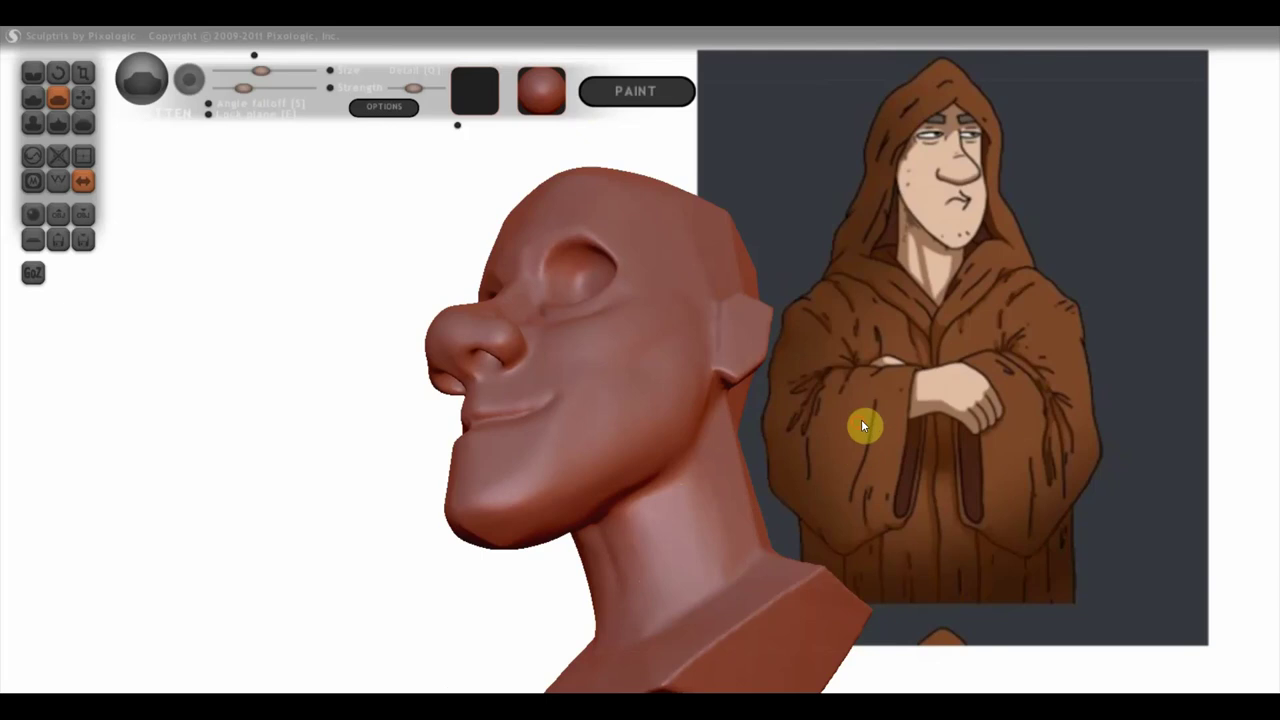
left_click_drag(854, 443, 727, 504)
mouse_move(717, 429)
left_mouse_down()
mouse_move(751, 477)
mouse_move(727, 196)
left_mouse_up()
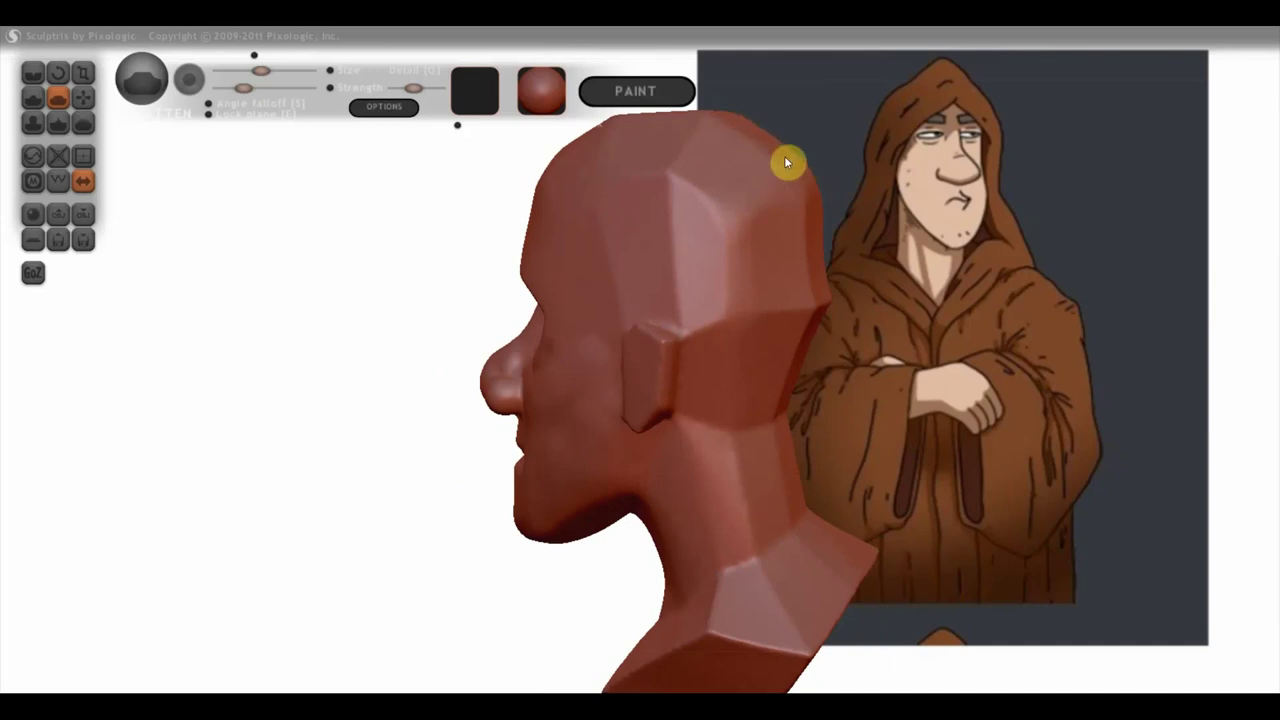
mouse_move(716, 118)
left_mouse_down()
mouse_move(731, 265)
mouse_move(669, 171)
mouse_move(716, 292)
left_mouse_up()
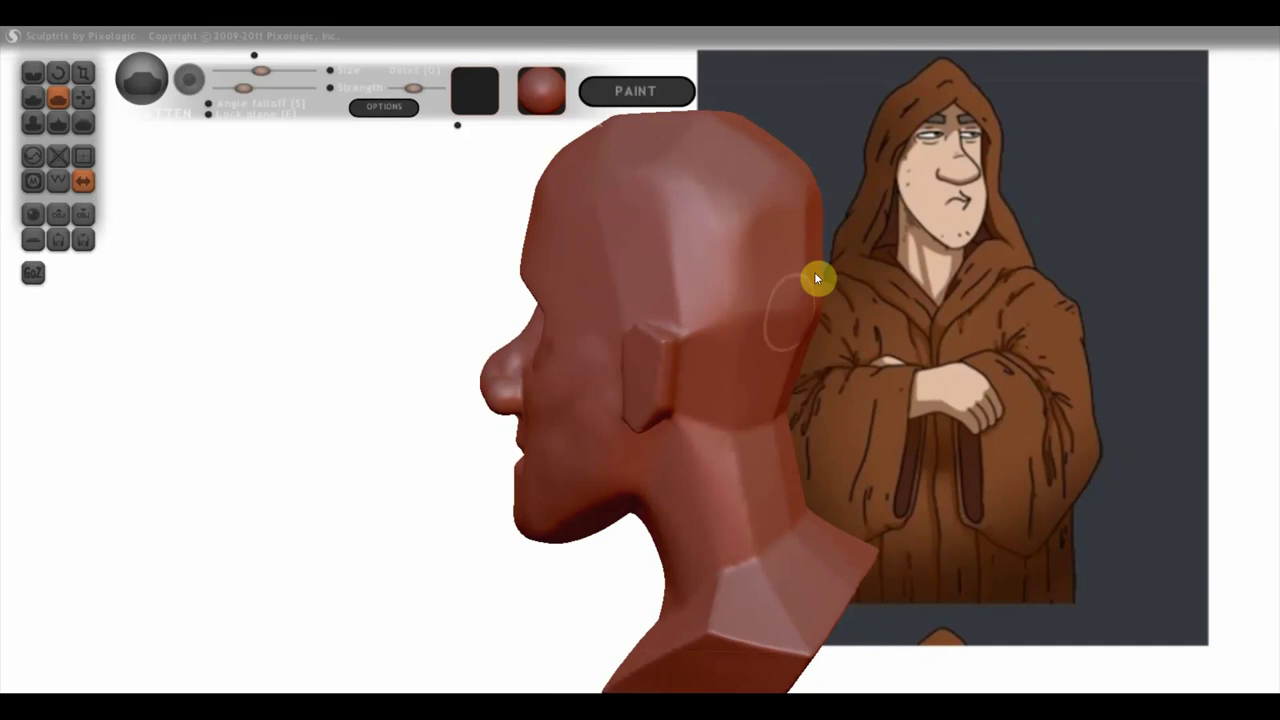
mouse_move(799, 272)
left_mouse_down()
mouse_move(806, 163)
mouse_move(768, 191)
mouse_move(680, 166)
mouse_move(631, 183)
left_mouse_up()
mouse_move(666, 134)
left_mouse_down()
mouse_move(834, 243)
mouse_move(769, 259)
left_mouse_up()
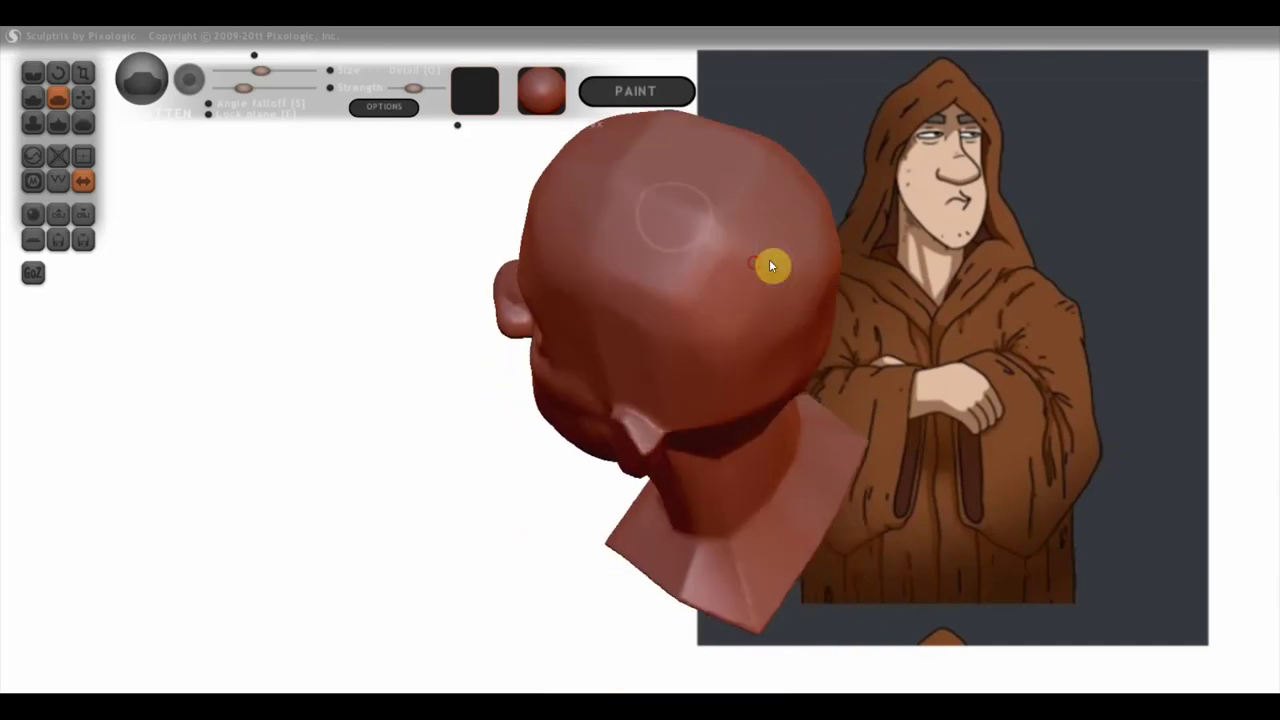
mouse_move(703, 224)
left_mouse_down()
mouse_move(711, 189)
mouse_move(743, 186)
mouse_move(700, 260)
mouse_move(629, 151)
mouse_move(597, 223)
mouse_move(723, 226)
mouse_move(745, 307)
left_mouse_up()
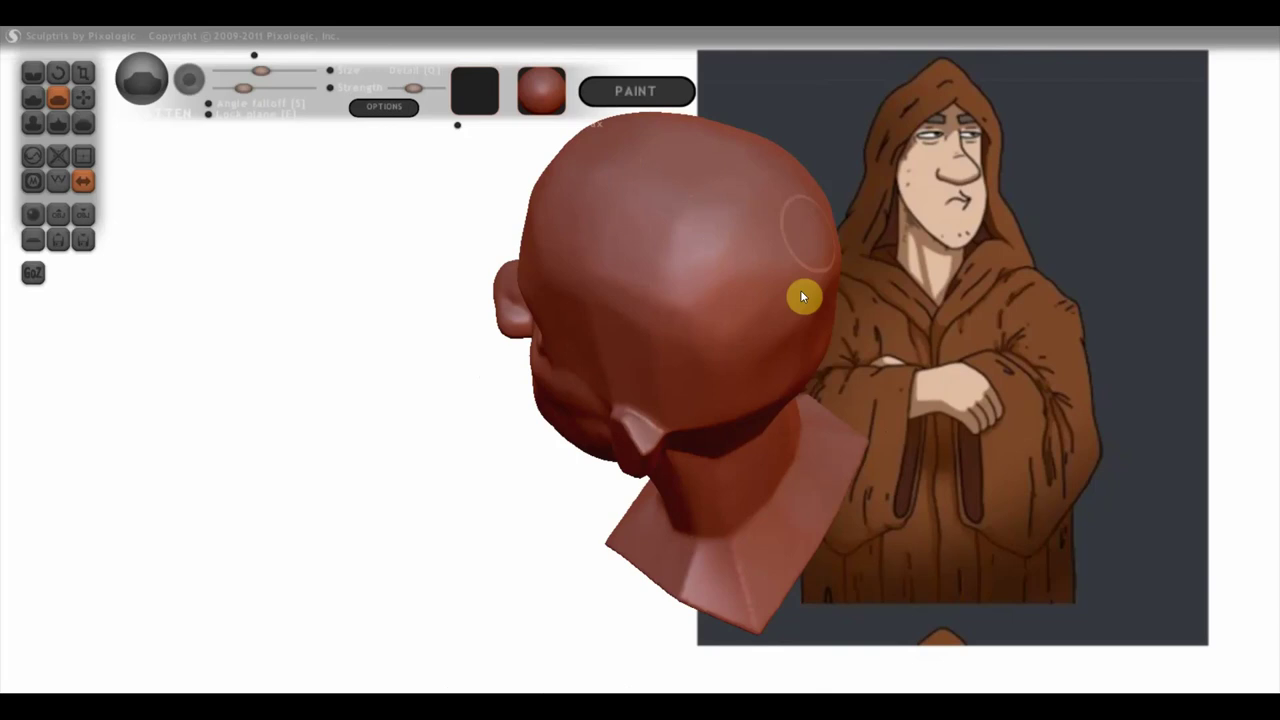
Step: Orbit from left profile around the back to a straight front view to review the head
mouse_move(806, 312)
left_mouse_down()
mouse_move(925, 168)
mouse_move(729, 257)
left_mouse_up()
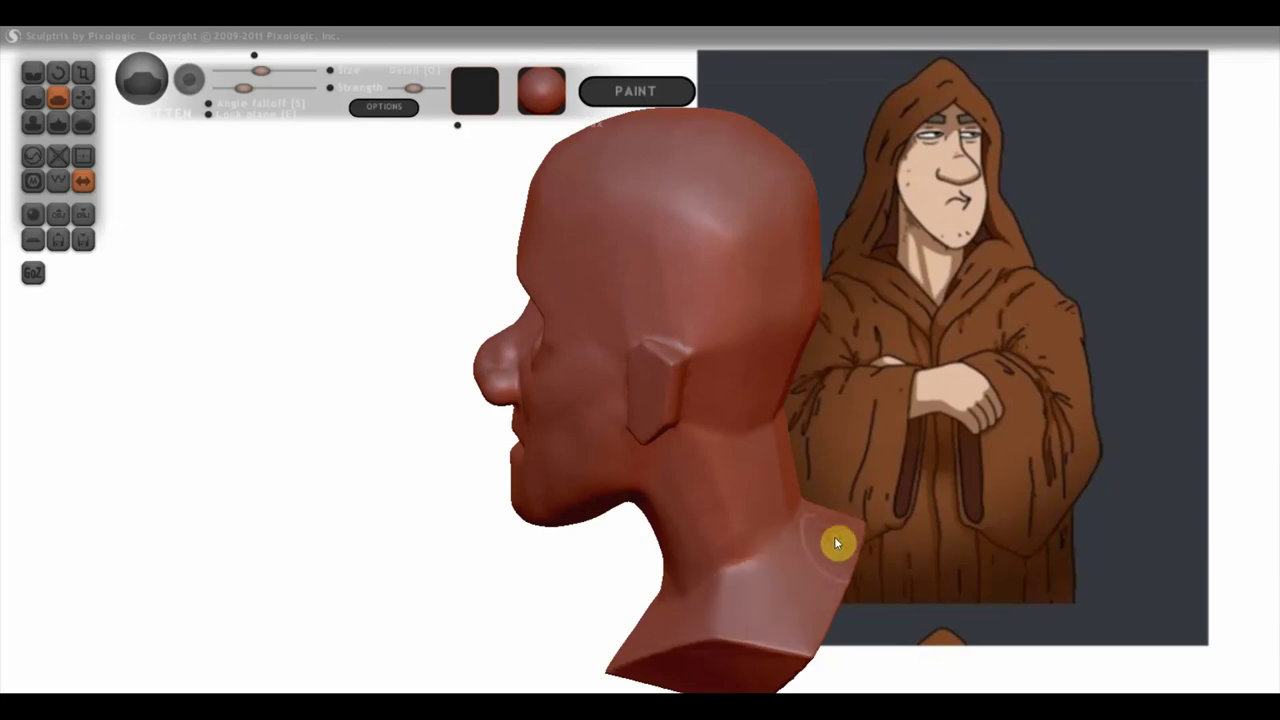
left_click_drag(880, 500, 668, 460)
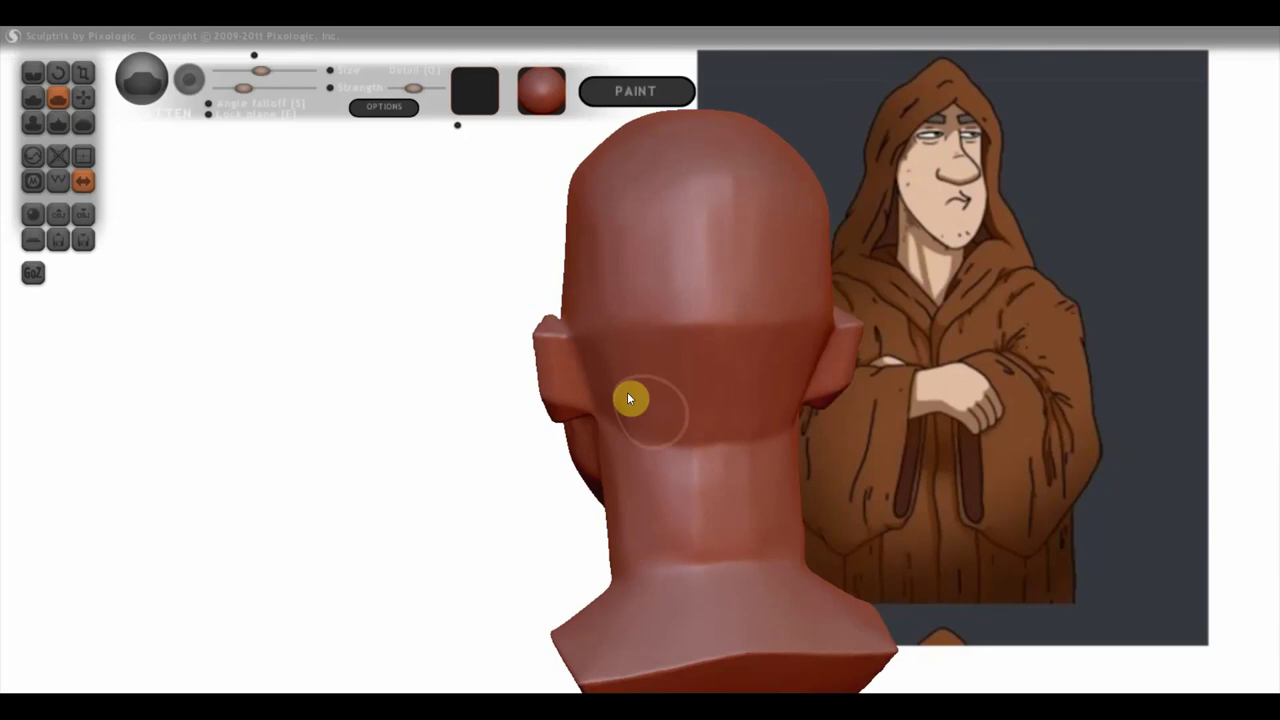
right_click_drag(671, 402, 1237, 292)
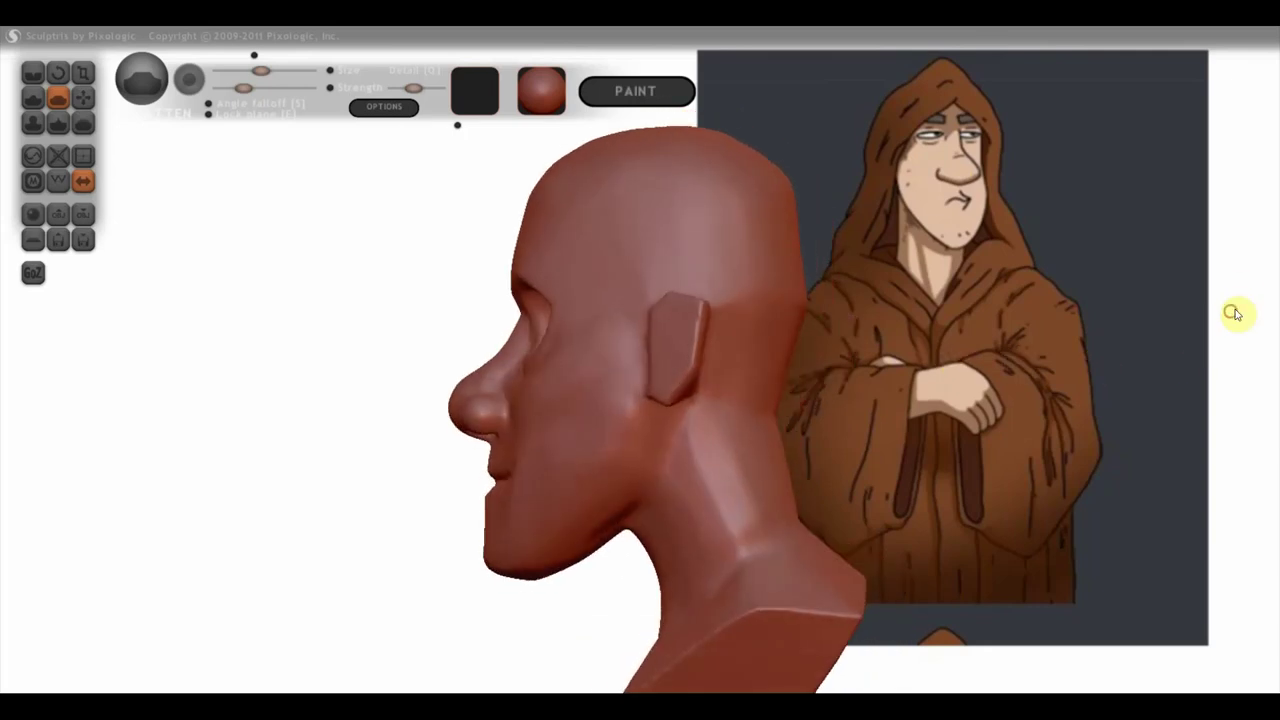
mouse_move(1082, 404)
left_mouse_down()
mouse_move(1116, 406)
mouse_move(989, 419)
left_mouse_up()
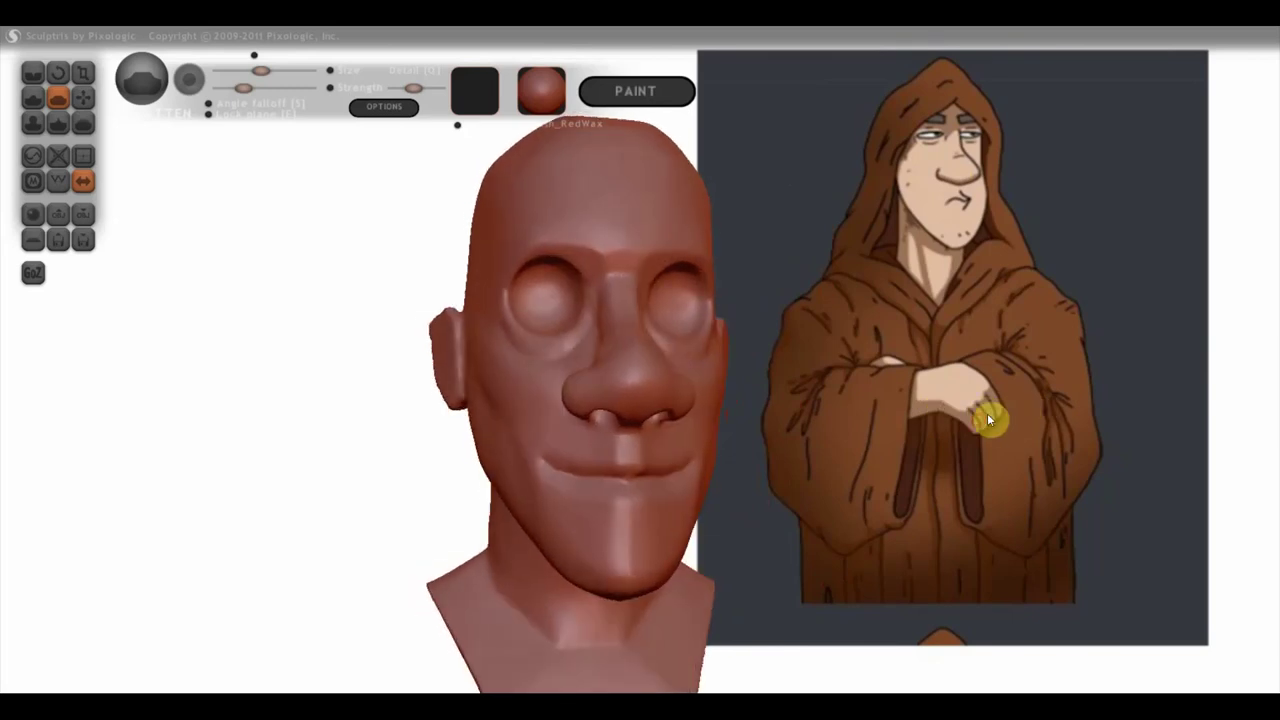
mouse_move(966, 243)
left_mouse_down("shift")
mouse_move(963, 338)
mouse_move(816, 340)
mouse_move(958, 420)
mouse_move(994, 417)
left_mouse_up("shift")
scroll(958, 430, "down", 3)
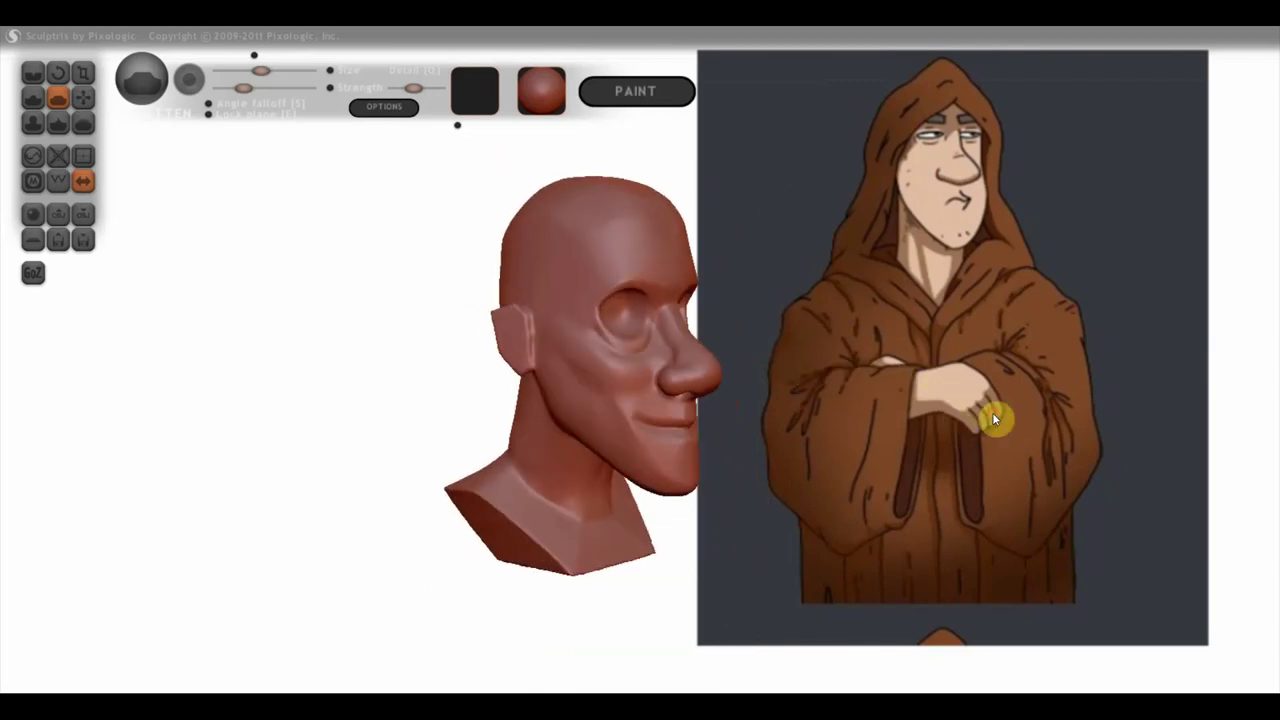
scroll(722, 321, "up", 3)
scroll(250, 378, "up", 1)
left_click_drag(250, 378, 454, 330)
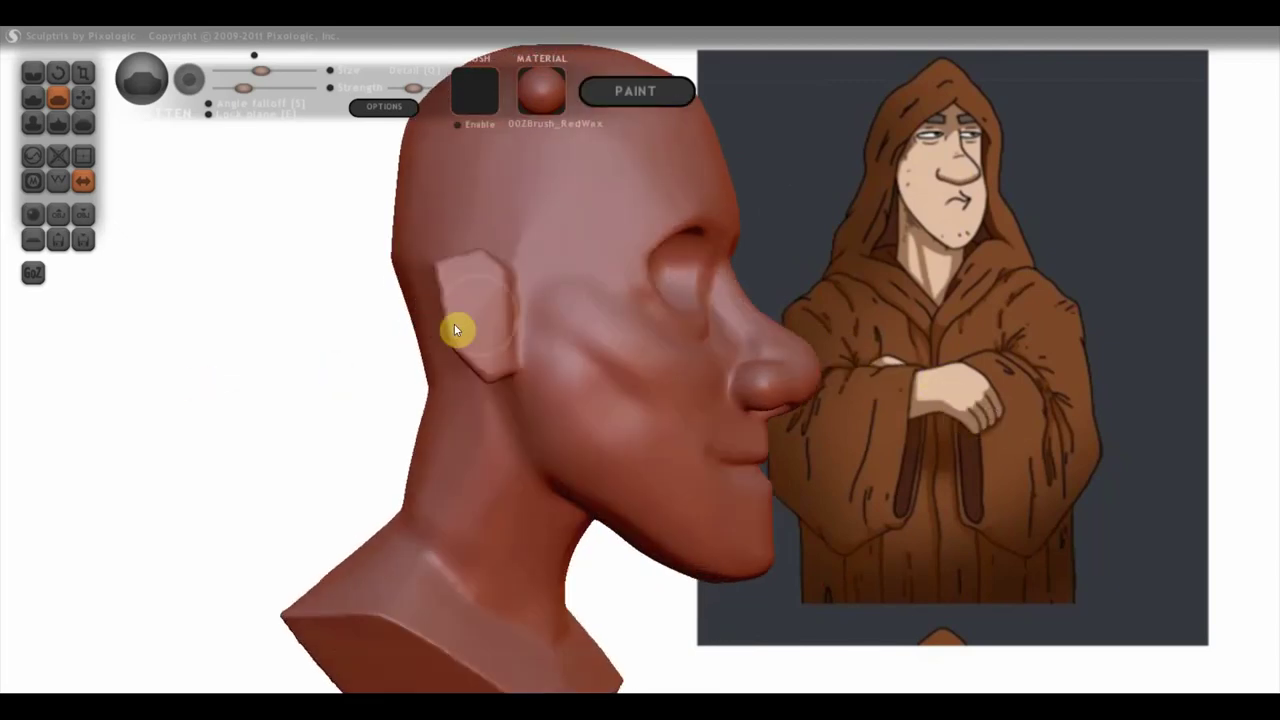
scroll(501, 313, "up", 1)
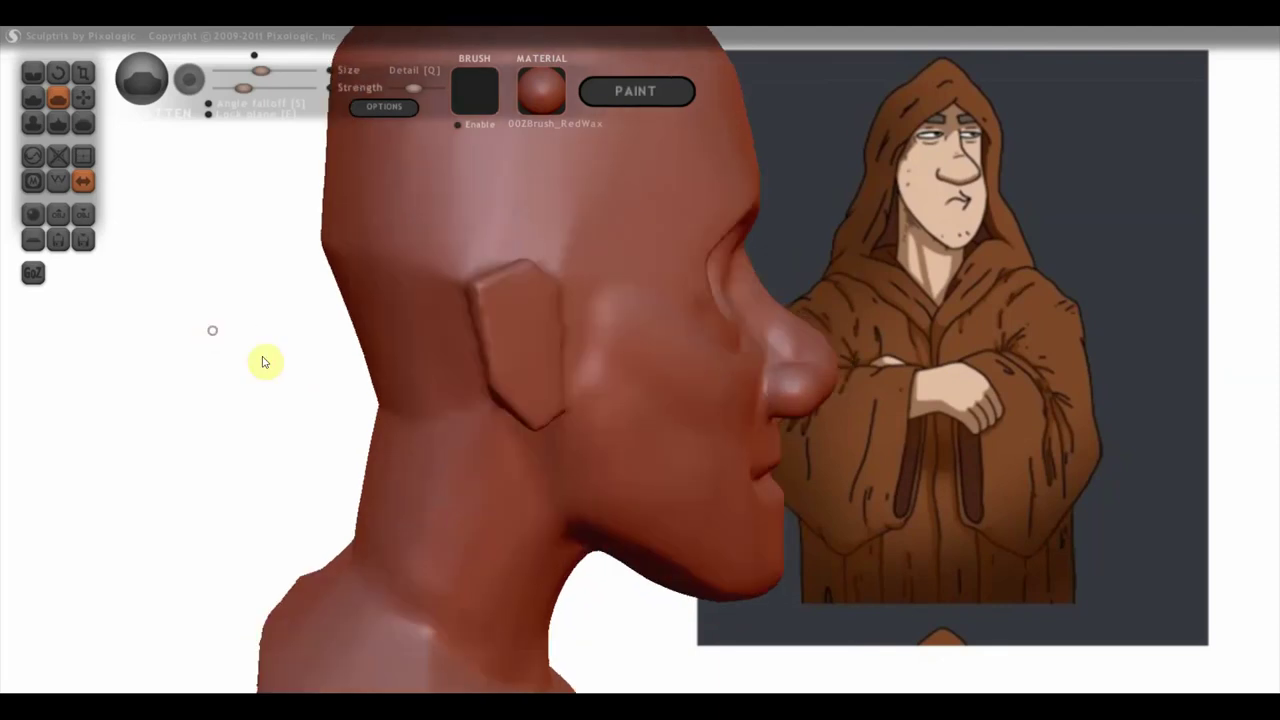
left_click_drag(263, 360, 571, 363)
scroll(620, 360, "up", 1)
scroll(672, 331, "up", 1)
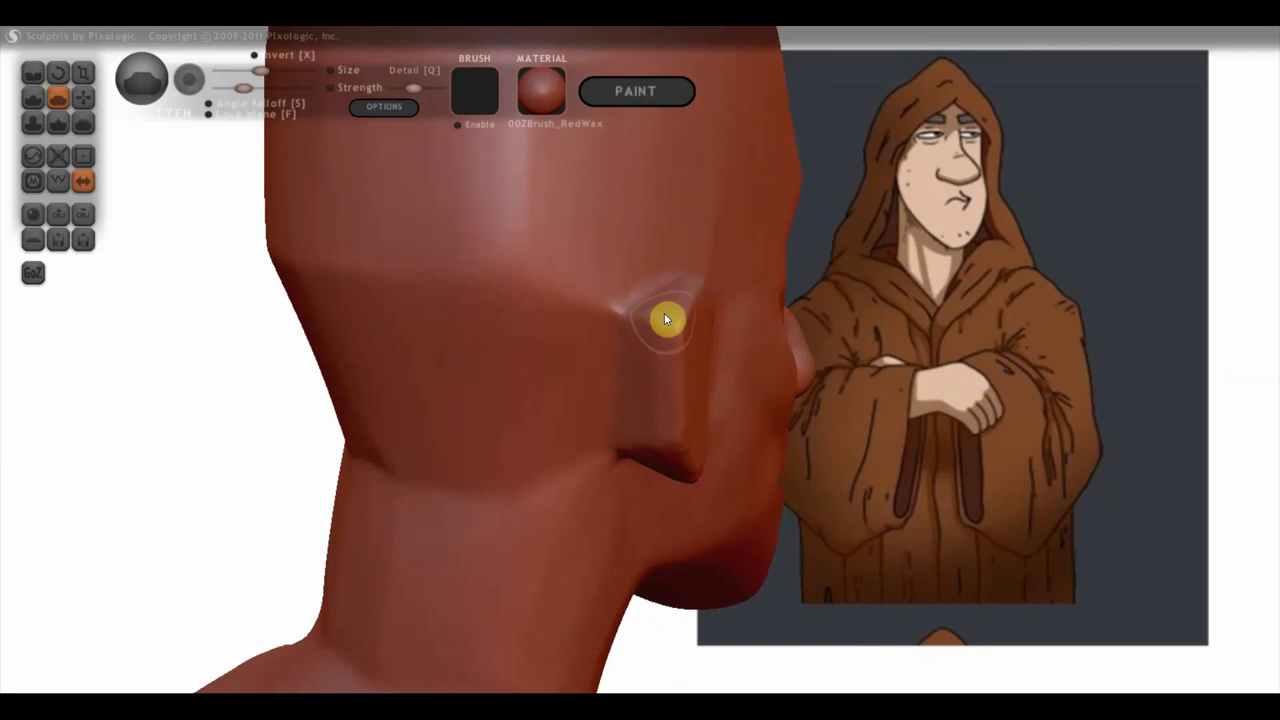
mouse_move(629, 416)
left_mouse_down()
mouse_move(180, 429)
mouse_move(0, 394)
left_mouse_up()
mouse_move(286, 423)
left_mouse_down()
mouse_move(105, 402)
mouse_move(343, 417)
left_mouse_up()
scroll(371, 366, "down", 2)
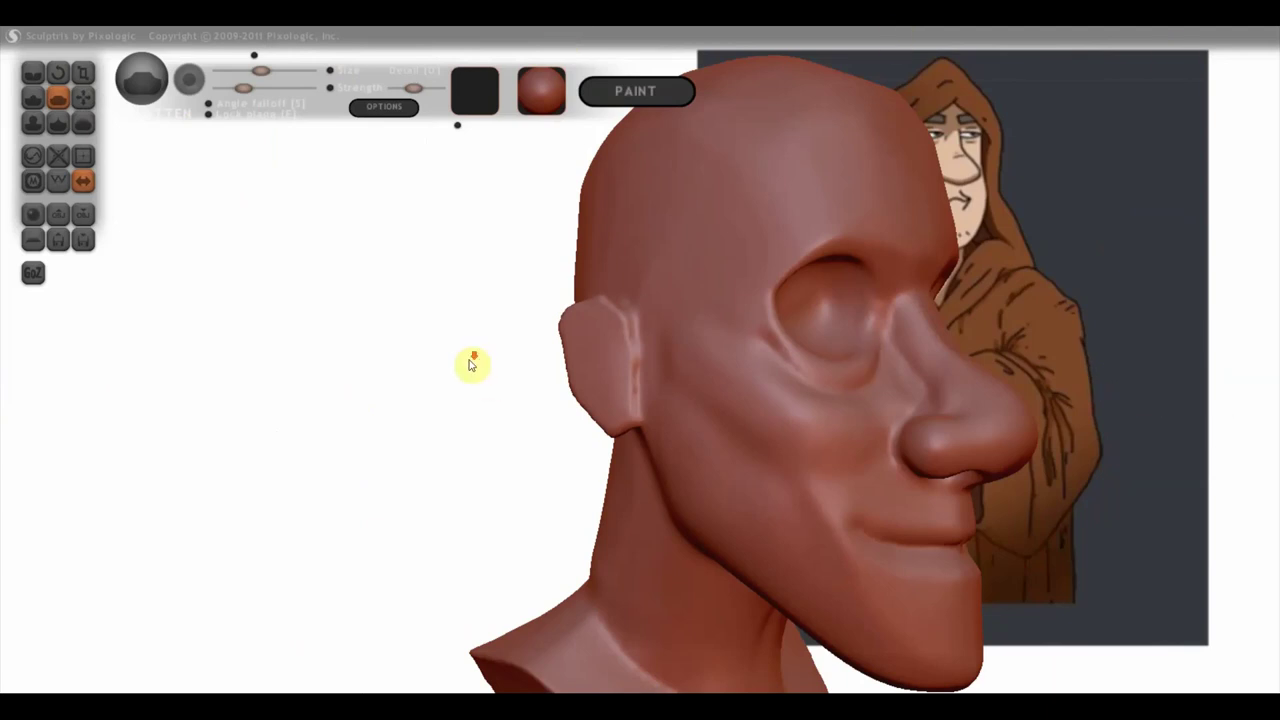
scroll(472, 365, "down", 2)
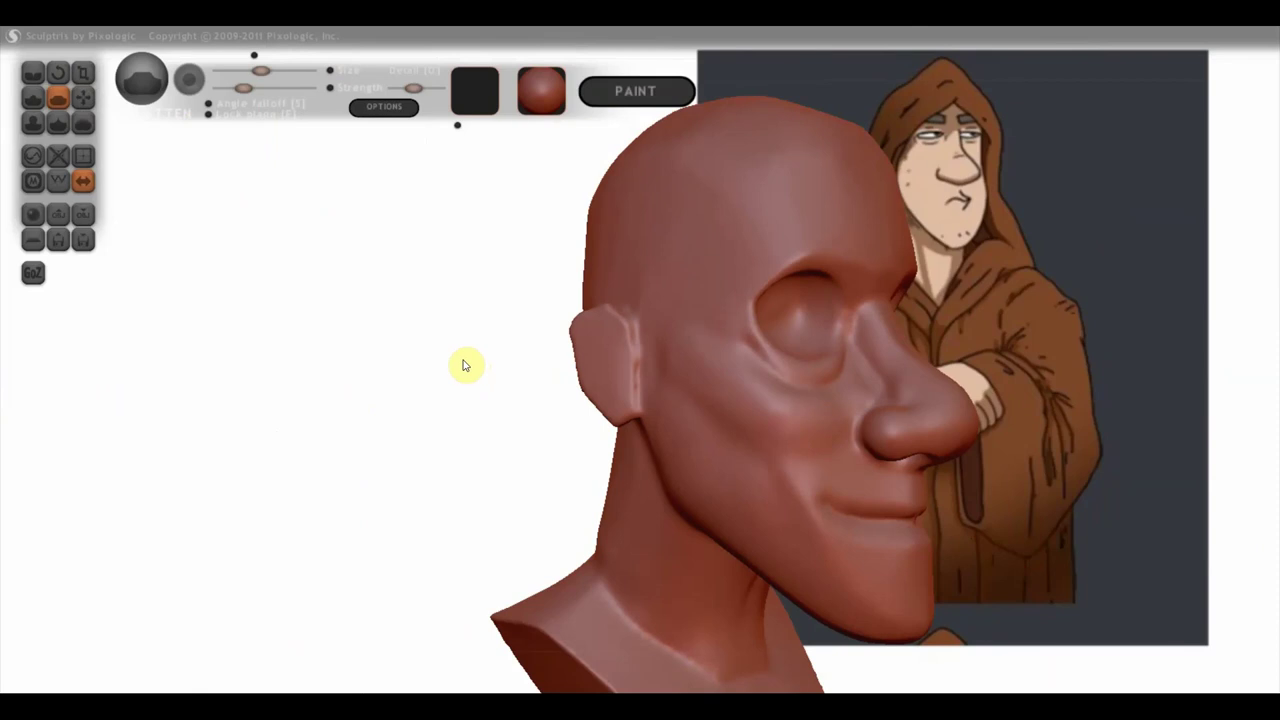
scroll(419, 350, "up", 1)
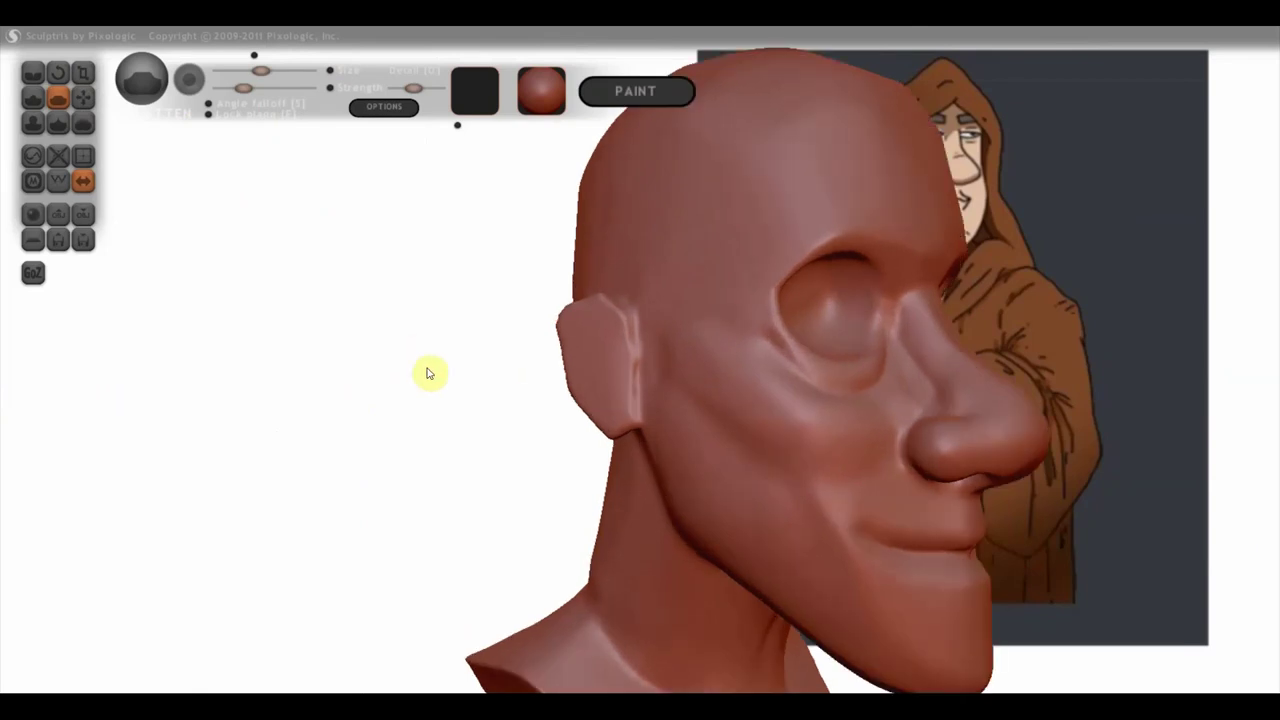
scroll(434, 306, "down", 1)
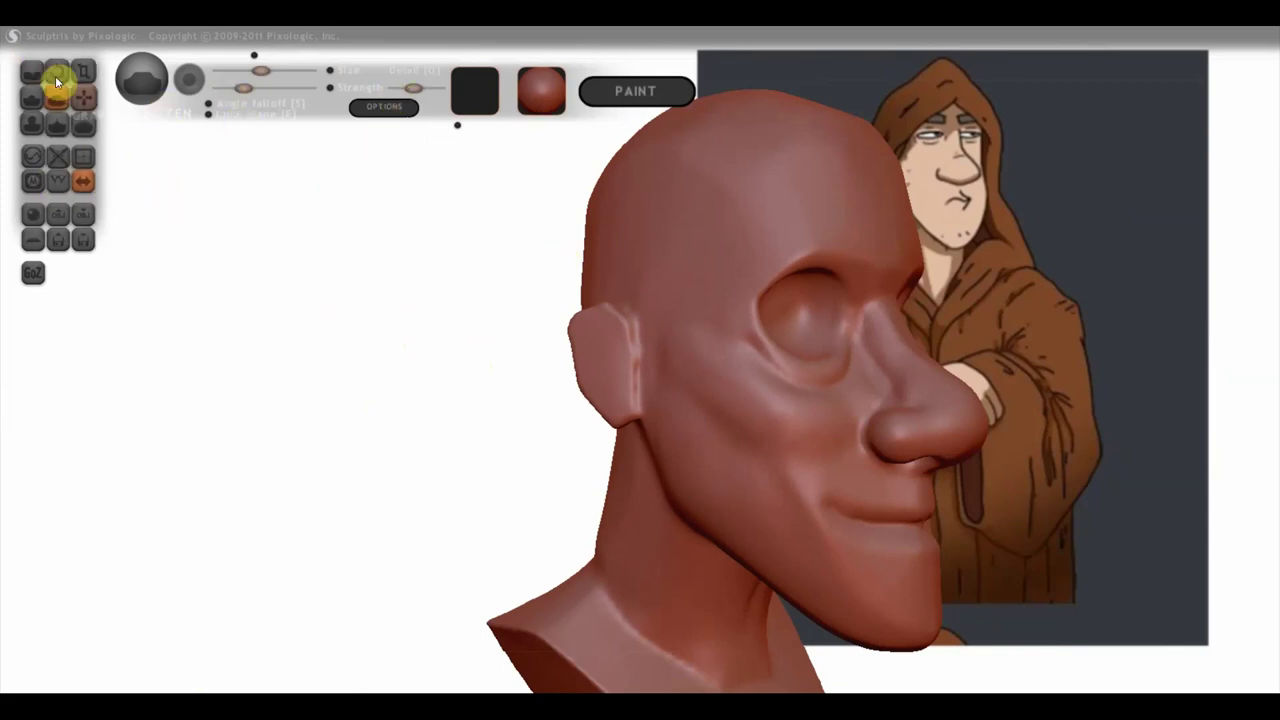
left_click(83, 97)
Step: Pull the ear outward to a pointed tip, lengthen the earlobe and raise the ear top
scroll(520, 279, "up", 1)
mouse_move(582, 323)
left_mouse_down()
mouse_move(537, 305)
mouse_move(554, 349)
mouse_move(537, 369)
left_mouse_up()
left_click_drag(434, 311, 983, 303)
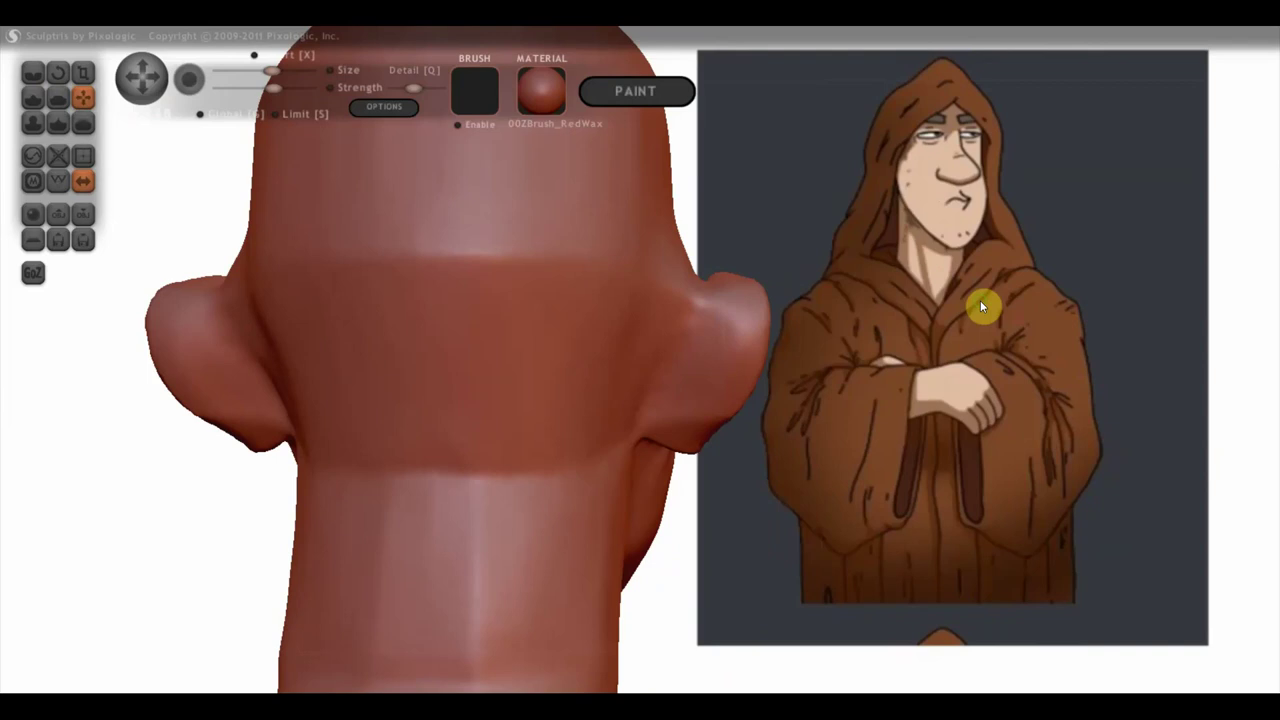
left_click_drag(731, 317, 736, 280)
mouse_move(874, 326)
left_mouse_down()
mouse_move(186, 337)
mouse_move(114, 314)
mouse_move(180, 320)
left_mouse_up()
left_click_drag(579, 421, 577, 464)
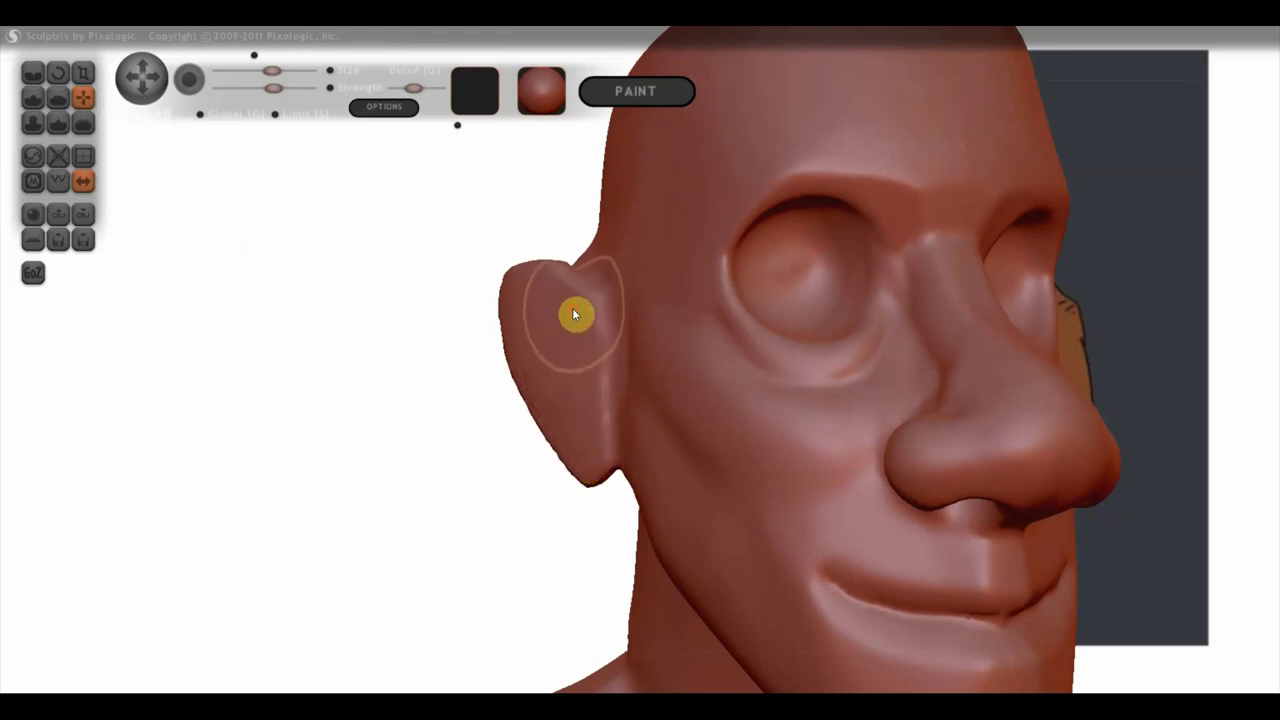
mouse_move(531, 280)
left_mouse_down()
mouse_move(531, 261)
mouse_move(509, 354)
mouse_move(509, 340)
mouse_move(437, 360)
mouse_move(323, 343)
left_mouse_up()
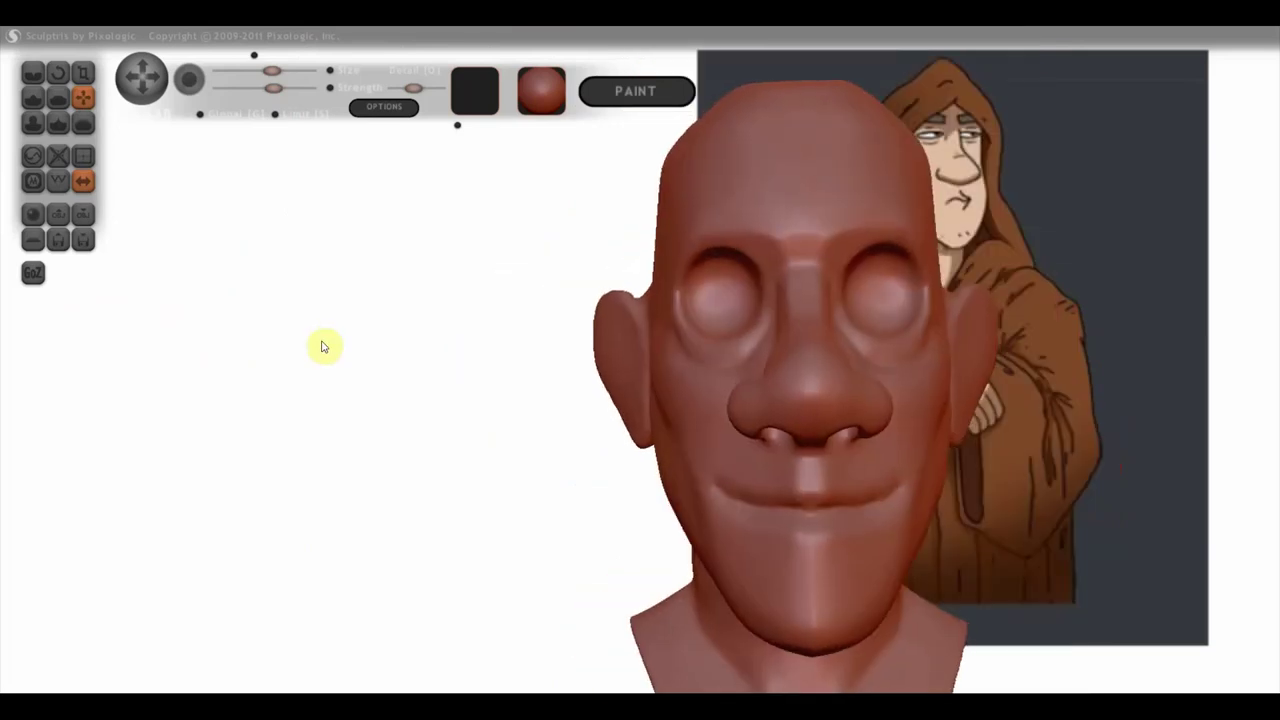
Step: Orbit through side profiles to check the enlarged ears and chin against the reference
scroll(471, 348, "down", 2)
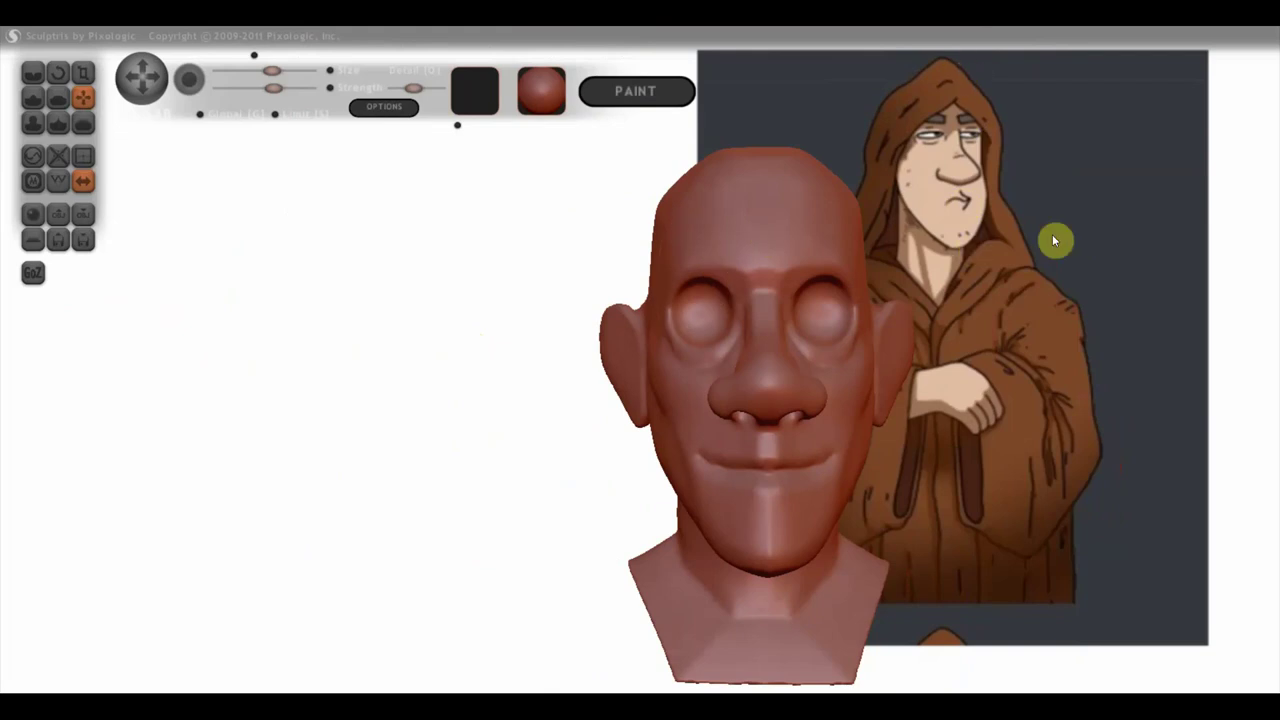
left_click_drag(498, 307, 496, 304)
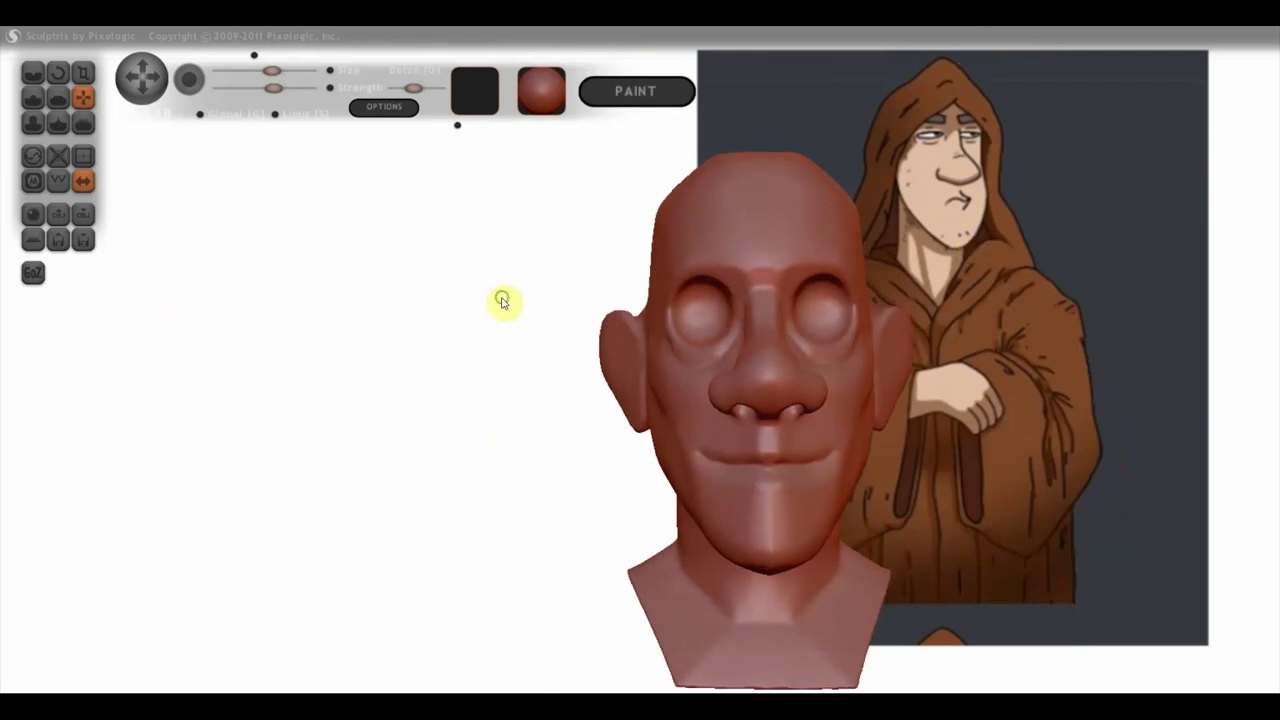
left_click_drag(410, 405, 790, 397)
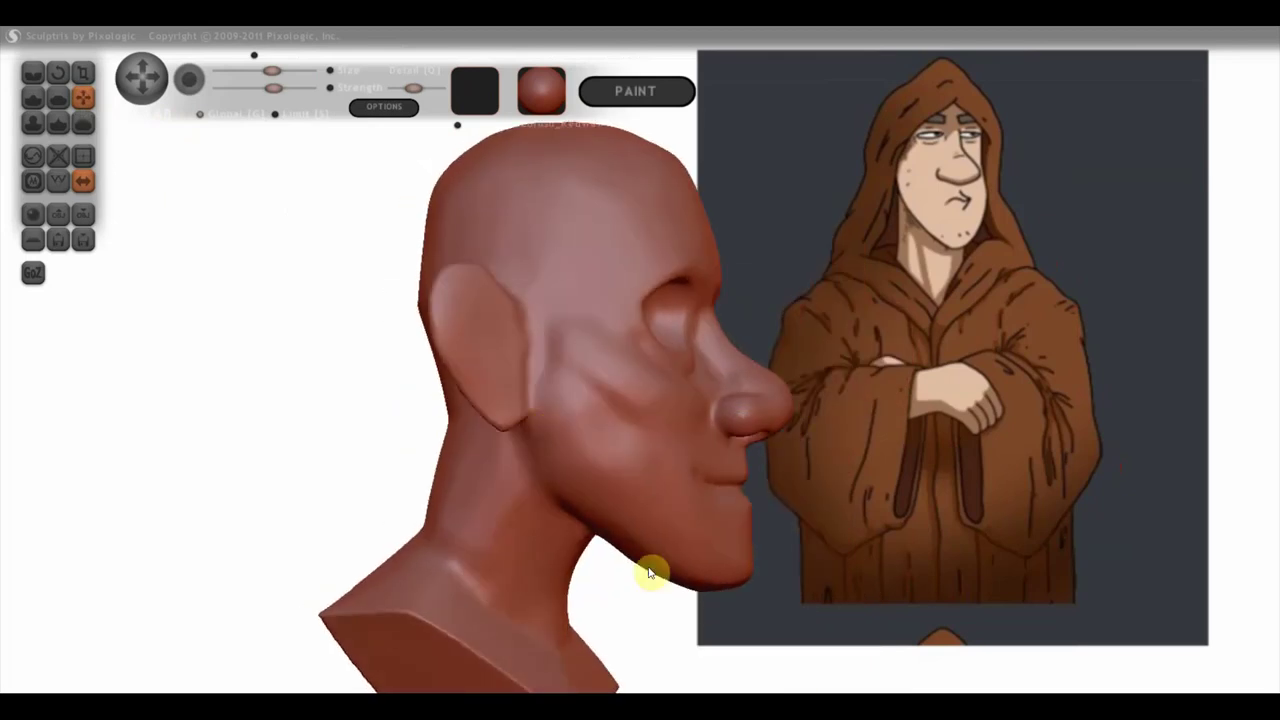
left_click_drag(651, 571, 566, 507)
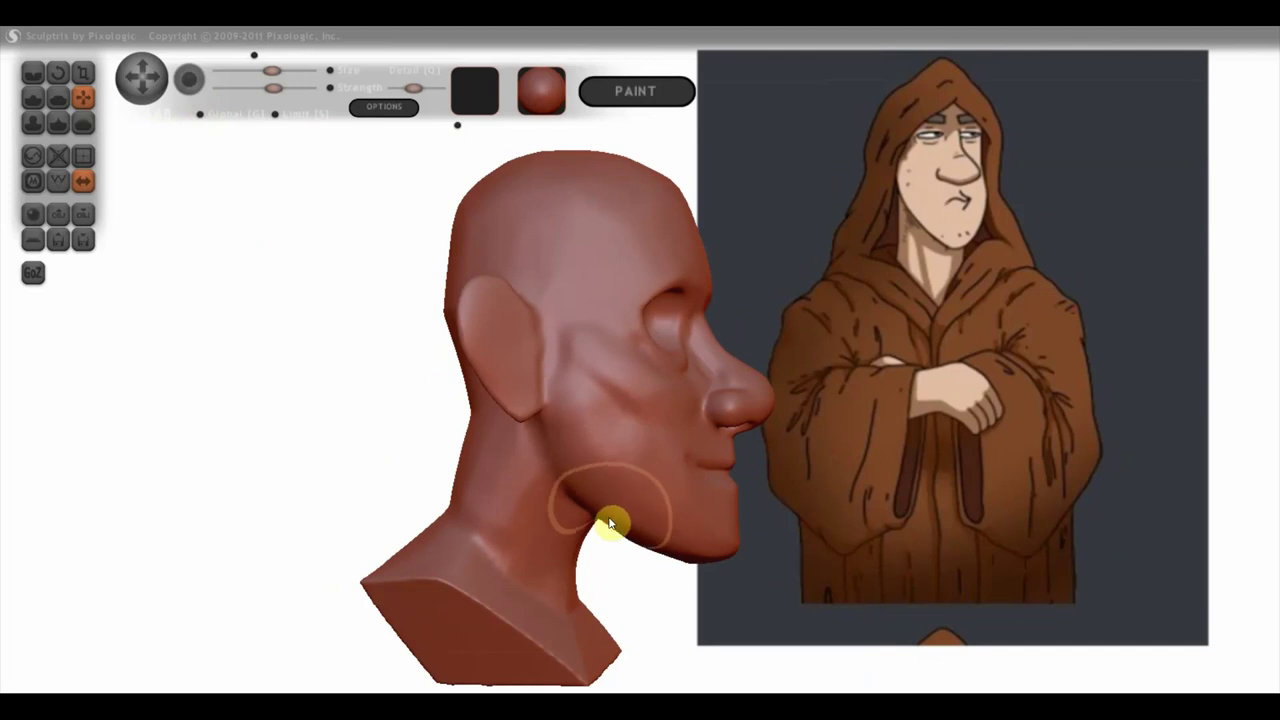
mouse_move(786, 565)
left_mouse_down()
mouse_move(848, 543)
mouse_move(707, 558)
mouse_move(700, 580)
mouse_move(706, 567)
mouse_move(627, 510)
mouse_move(669, 541)
mouse_move(840, 515)
left_mouse_up()
left_click_drag(497, 526, 491, 509)
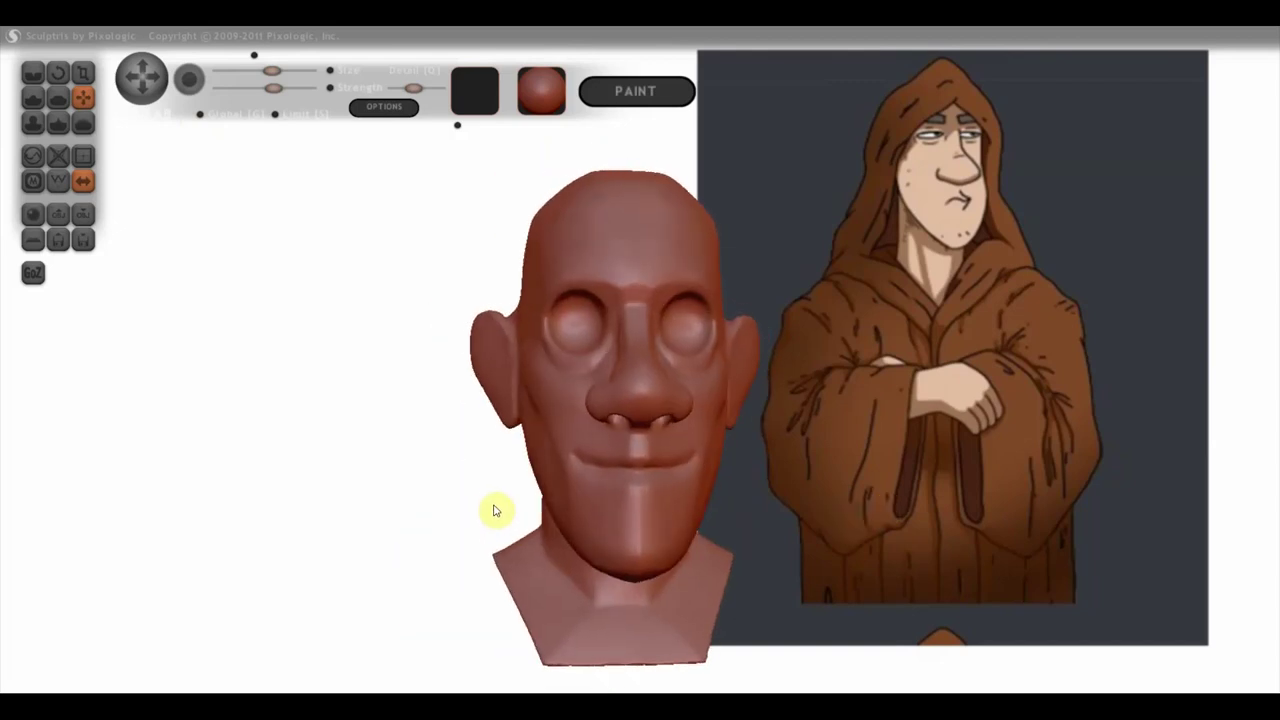
scroll(585, 560, "up", 2)
left_click_drag(585, 560, 589, 588)
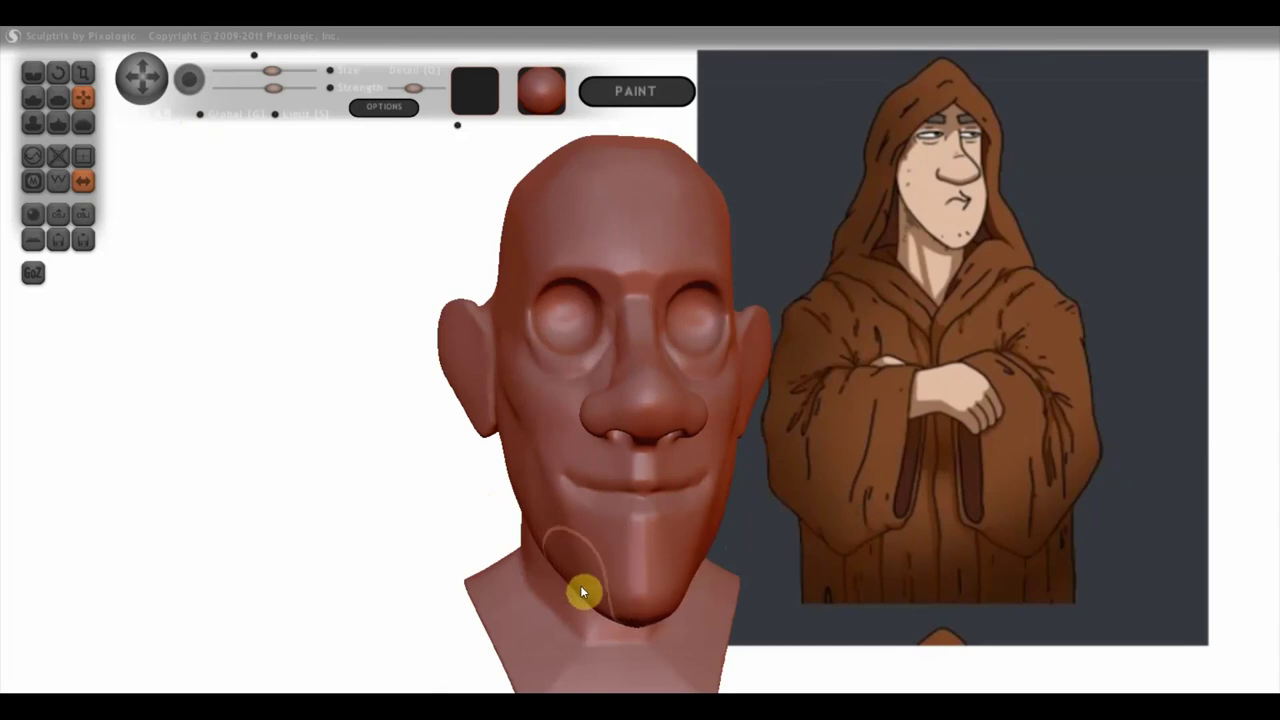
mouse_move(596, 575)
right_mouse_down()
mouse_move(711, 555)
mouse_move(934, 551)
right_mouse_up()
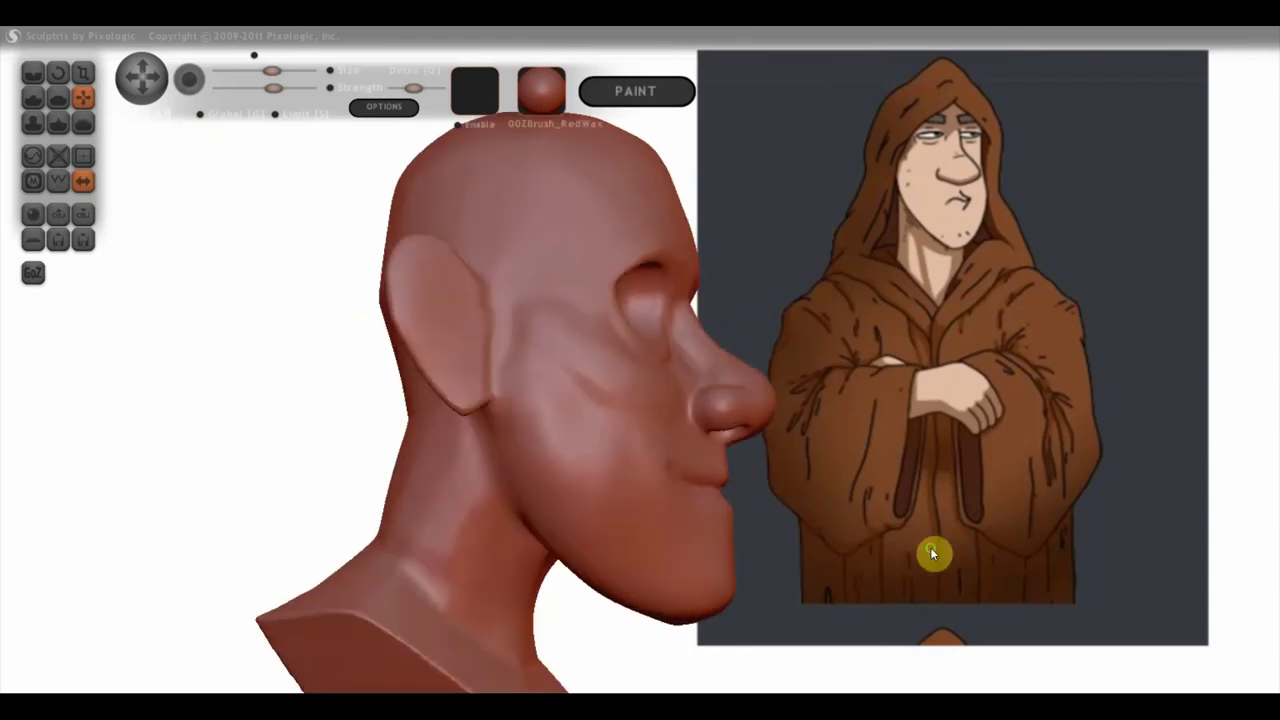
scroll(714, 577, "up", 3)
left_click(57, 97)
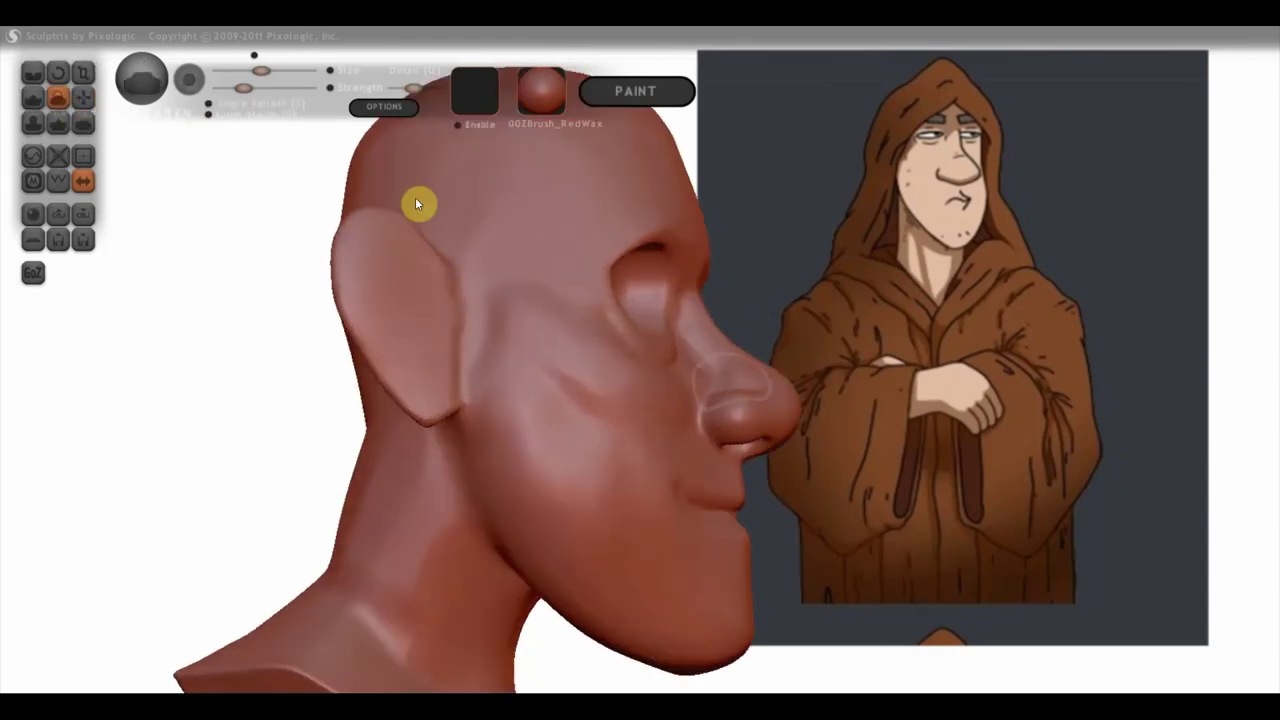
Step: Carve a crease under the lower lip and deepen the mouth corners with the Crease brush
right_click_drag(415, 197, 513, 432)
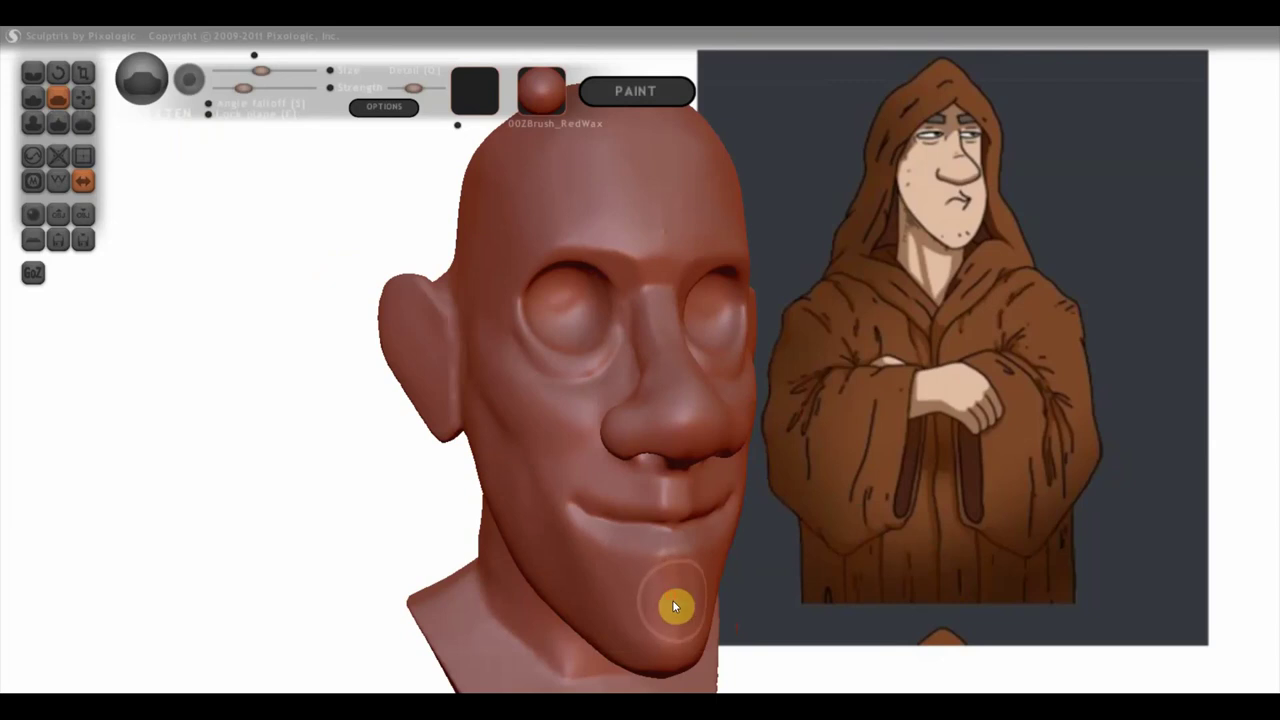
scroll(349, 366, "down", 2)
left_click(33, 72)
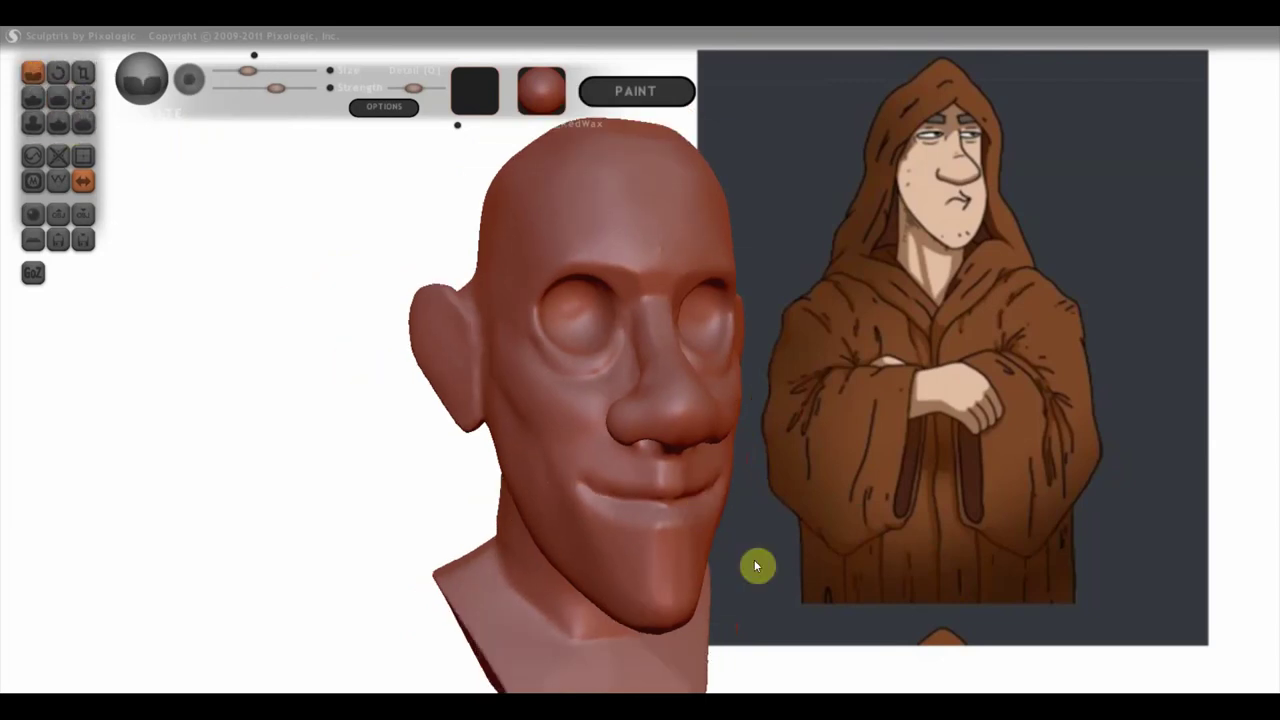
scroll(682, 537, "up", 1)
scroll(860, 500, "up", 2)
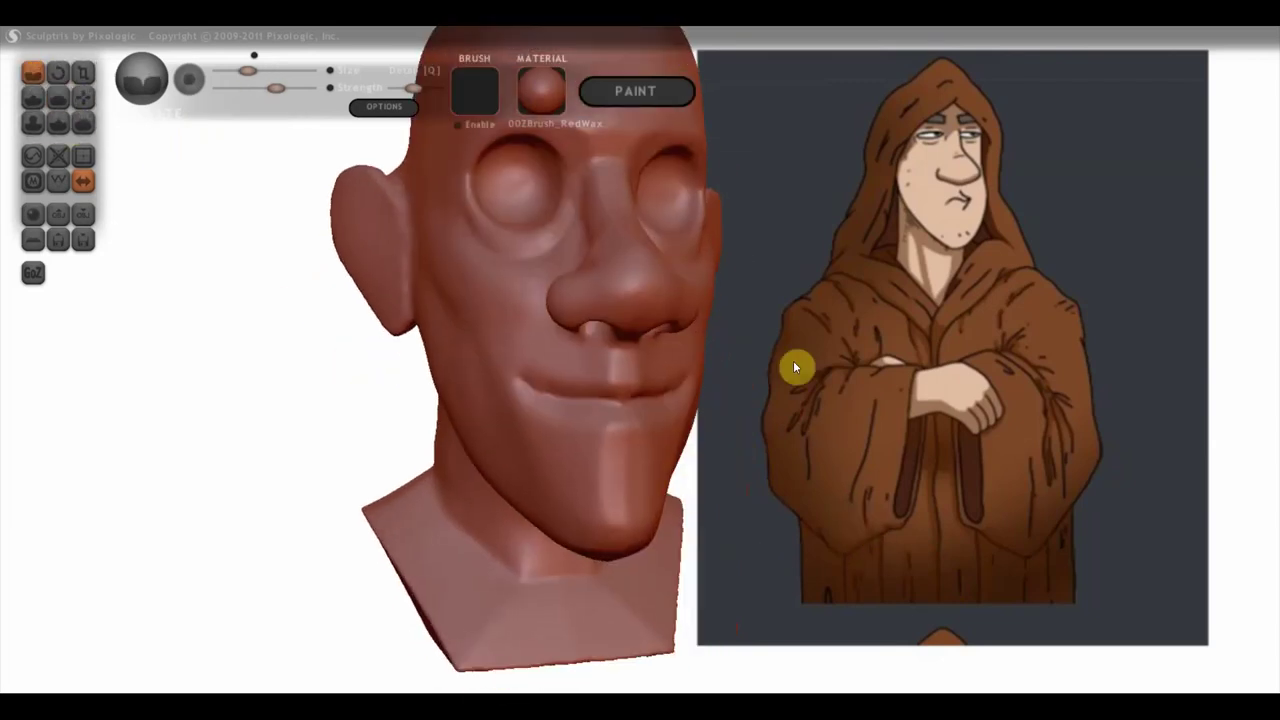
scroll(700, 380, "up", 1)
left_click_drag(694, 423, 633, 452)
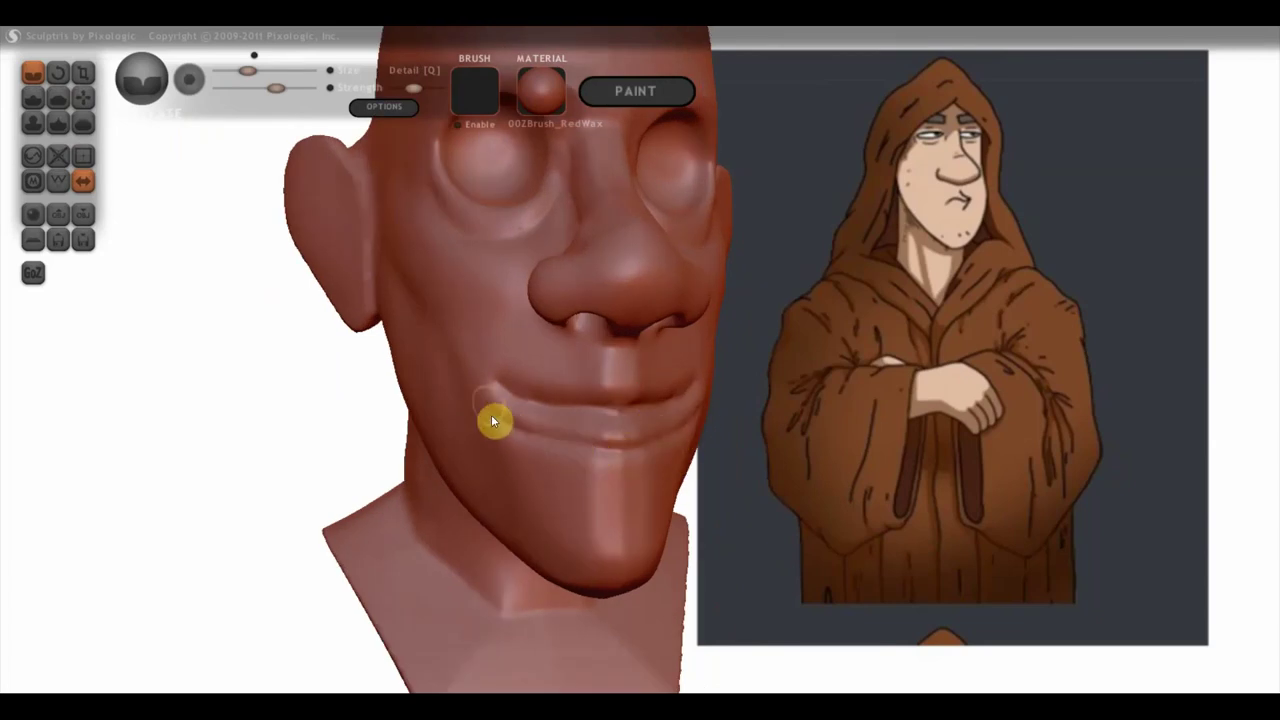
left_click_drag(491, 389, 519, 430)
left_click_drag(700, 445, 726, 428)
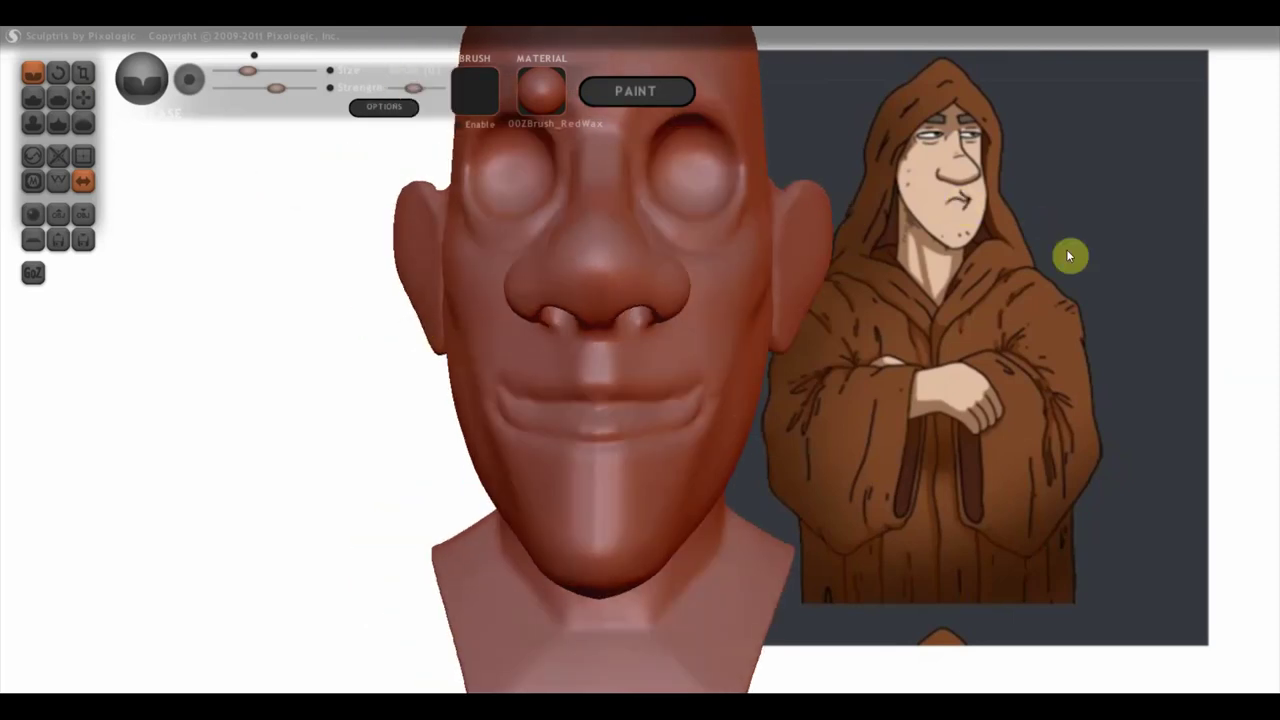
Step: Return to the Draw brush and zoom in close on the mouth
left_click(33, 100)
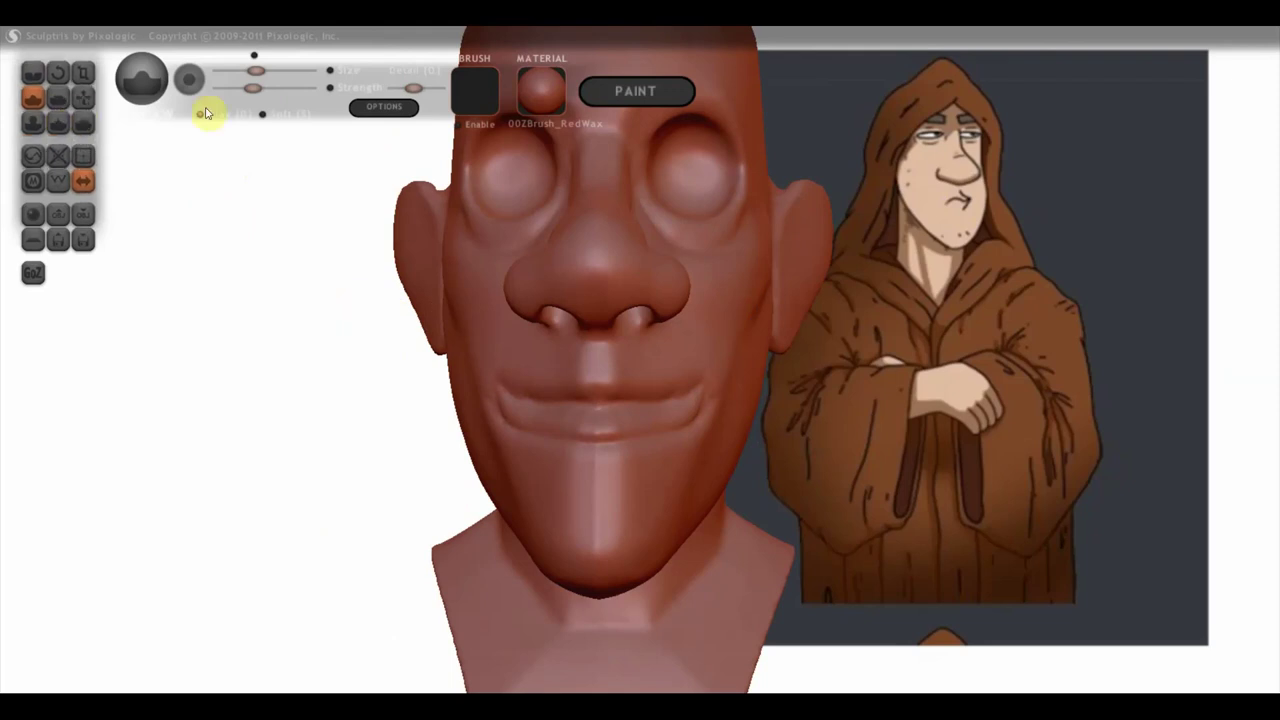
scroll(569, 450, "up", 3)
scroll(570, 454, "up", 1)
right_click_drag(570, 460, 506, 526)
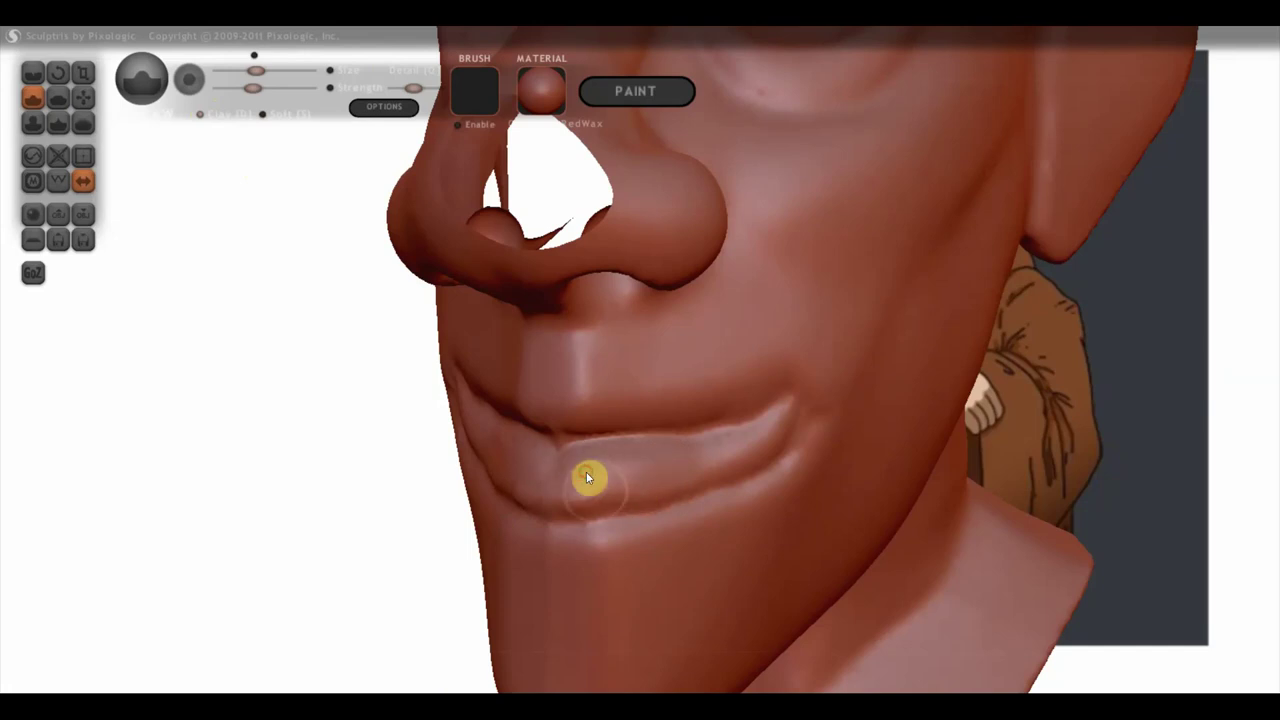
Step: Orbit between side, three-quarter and front views to compare the lips and profile with the reference
right_click_drag(664, 465, 600, 512)
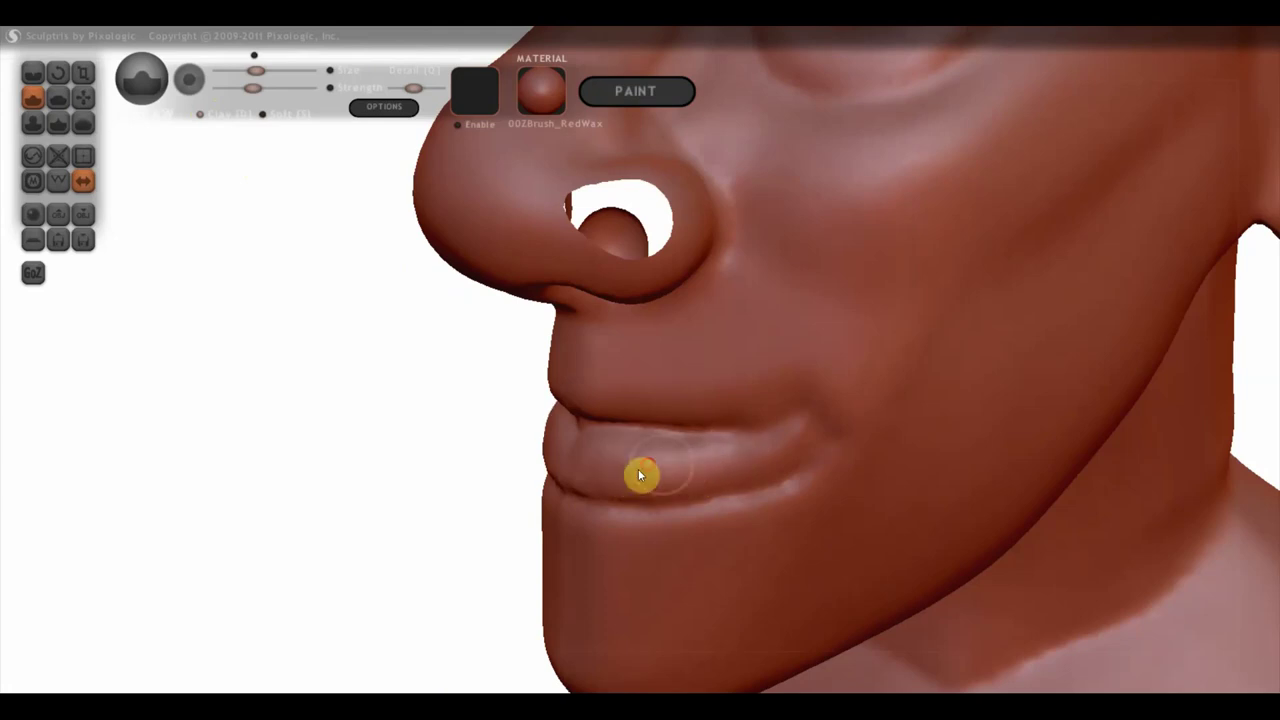
mouse_move(624, 474)
right_mouse_down()
mouse_move(457, 514)
mouse_move(789, 423)
right_mouse_up()
scroll(789, 423, "down", 3)
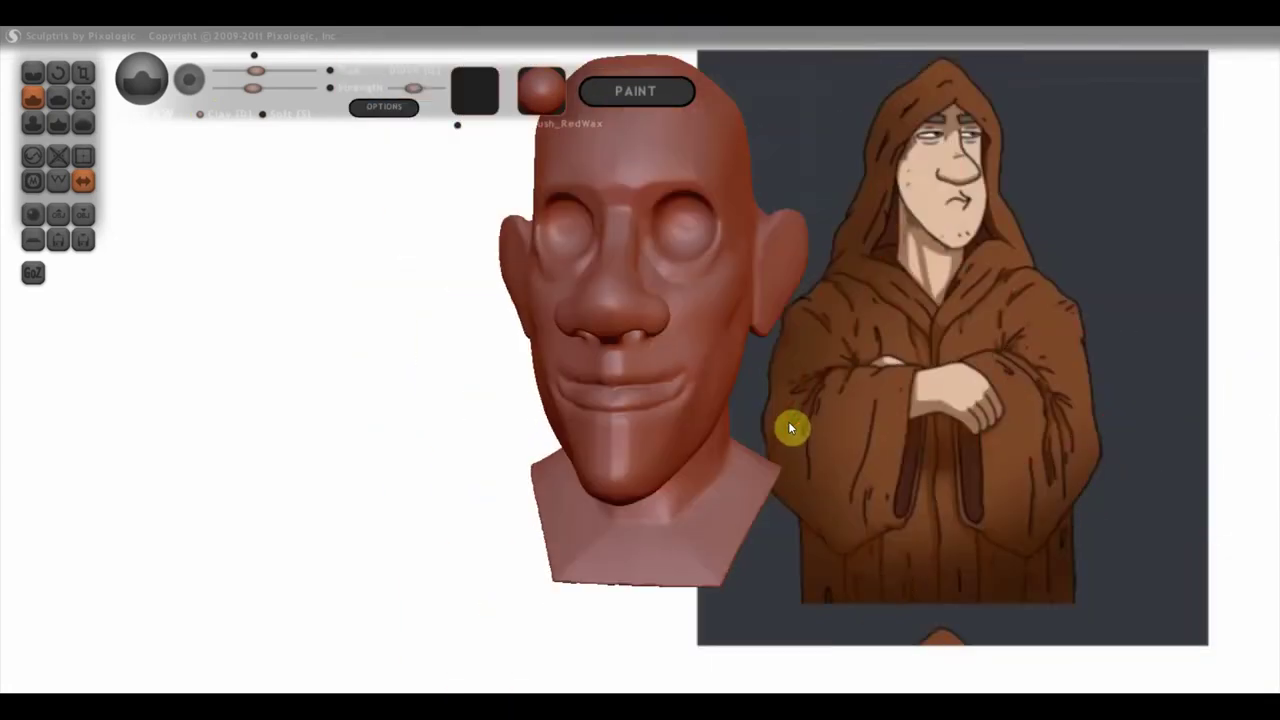
right_click_drag(828, 358, 851, 357)
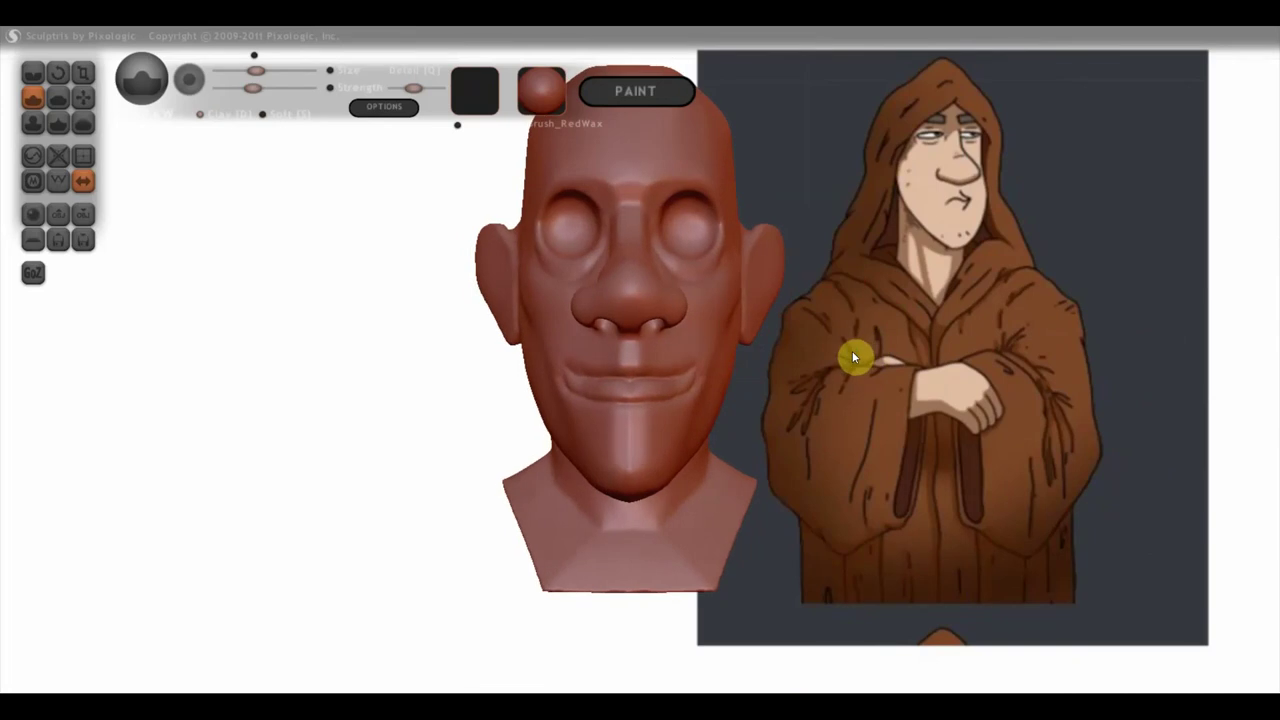
mouse_move(734, 397)
right_mouse_down()
mouse_move(817, 400)
mouse_move(721, 398)
mouse_move(710, 464)
right_mouse_up()
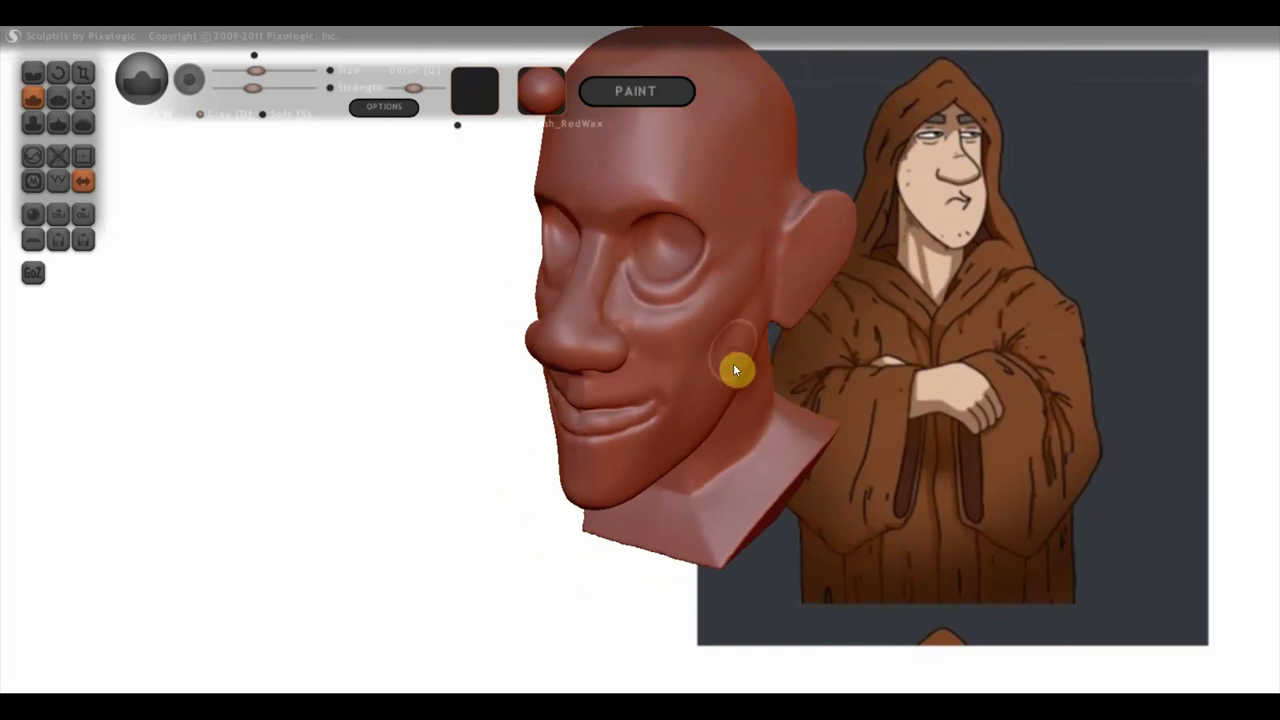
right_click_drag(856, 384, 994, 303)
mouse_move(718, 344)
right_mouse_down()
mouse_move(817, 394)
mouse_move(683, 363)
right_mouse_up()
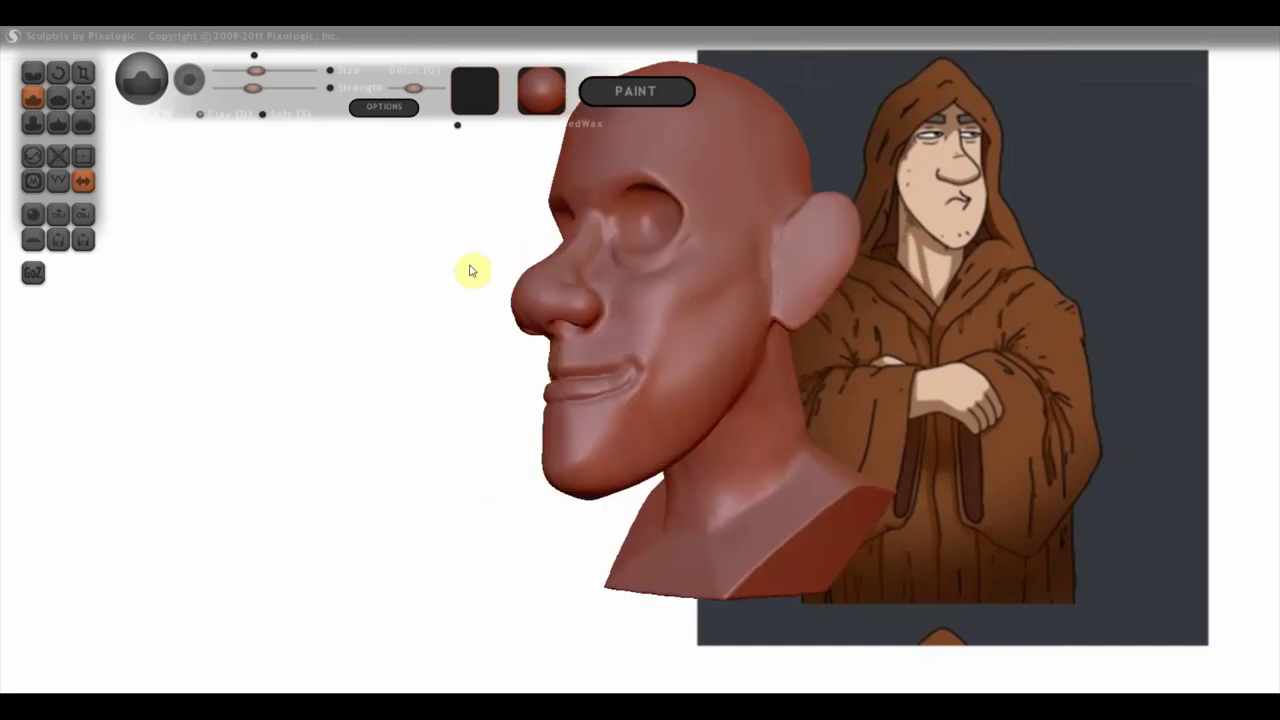
left_click(33, 72)
Step: Deepen the fold from the nose to the mouth corner, checking it in side profile
scroll(543, 291, "up", 2)
scroll(642, 357, "up", 1)
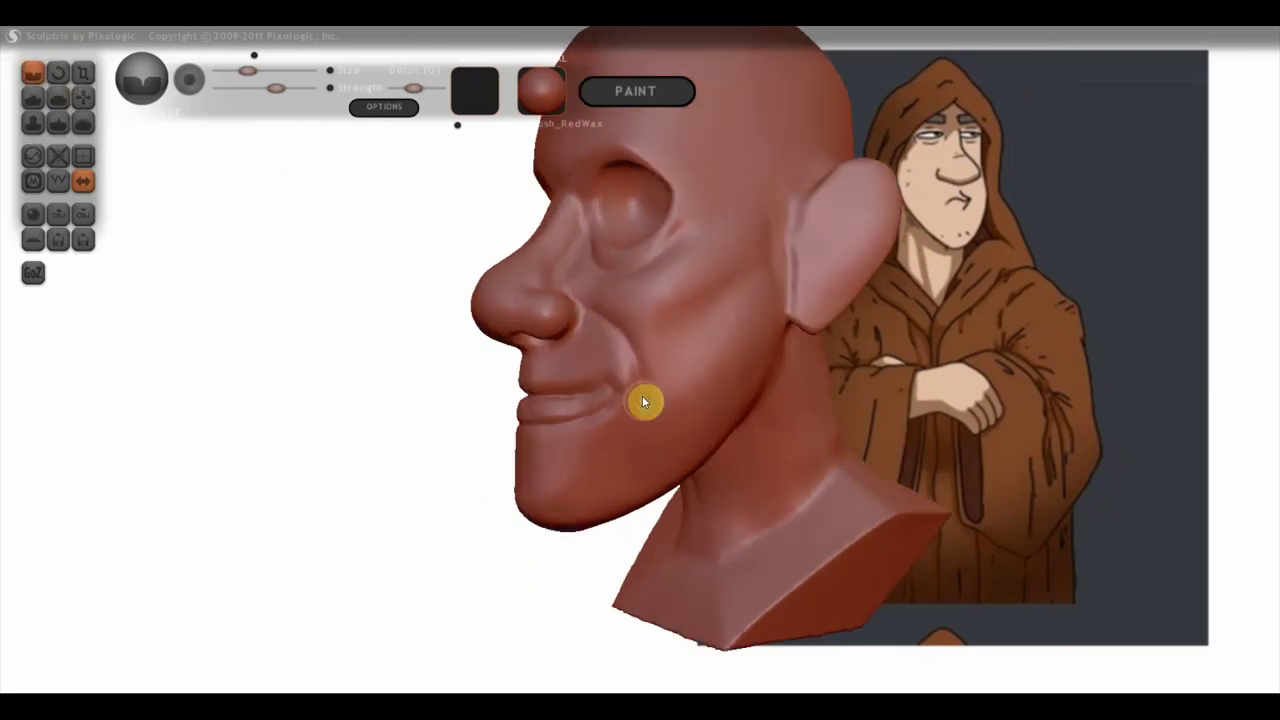
left_click_drag(582, 303, 646, 394)
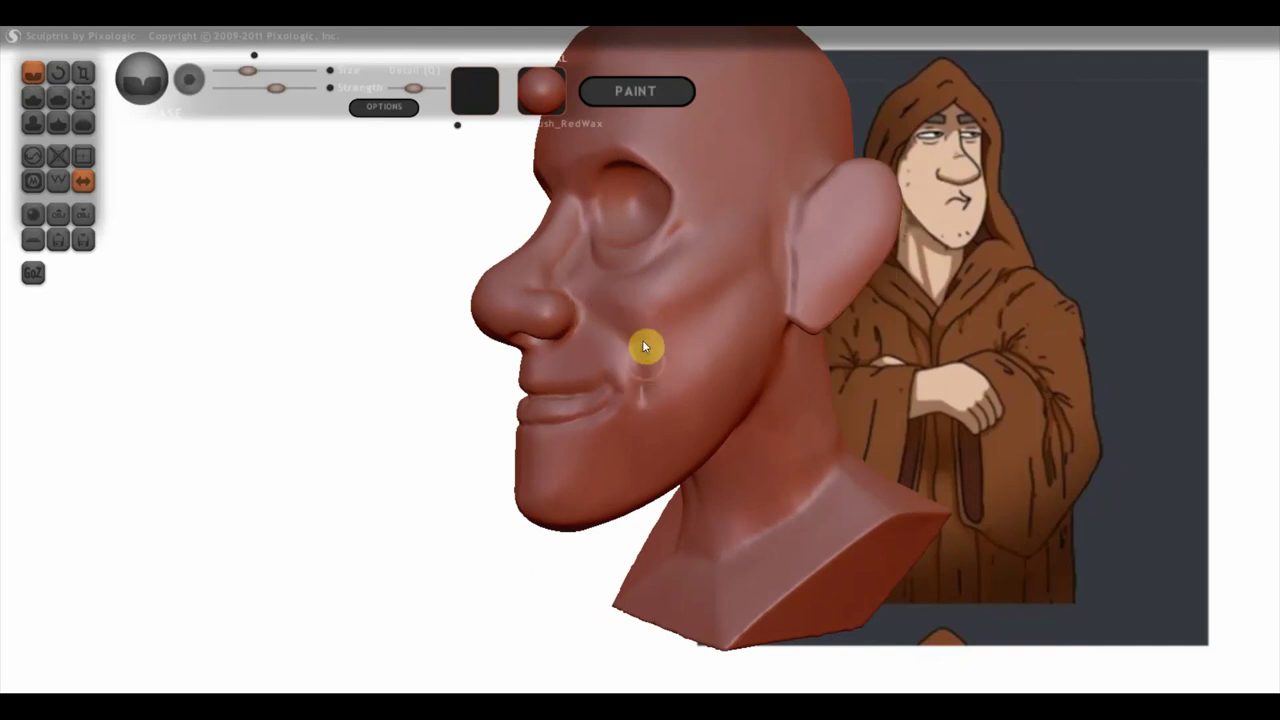
mouse_move(640, 340)
right_mouse_down()
mouse_move(688, 330)
mouse_move(574, 311)
right_mouse_up()
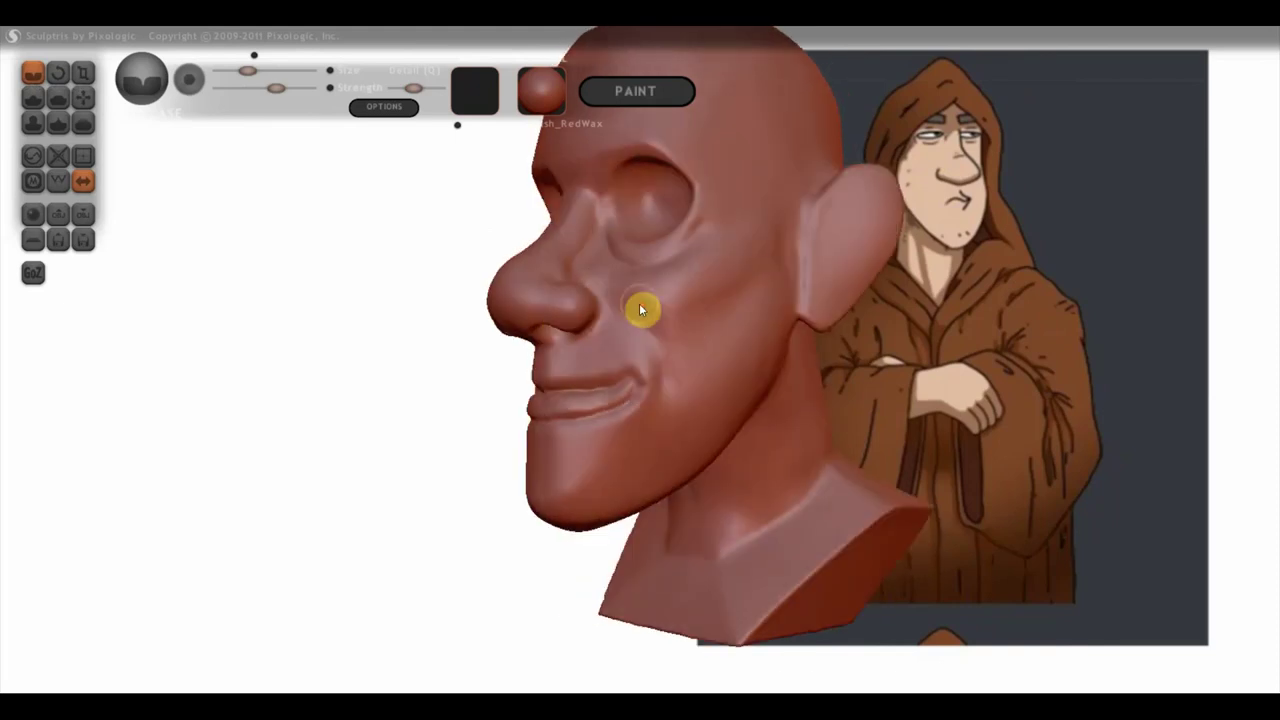
scroll(639, 303, "up", 2)
right_click_drag(629, 252, 623, 298)
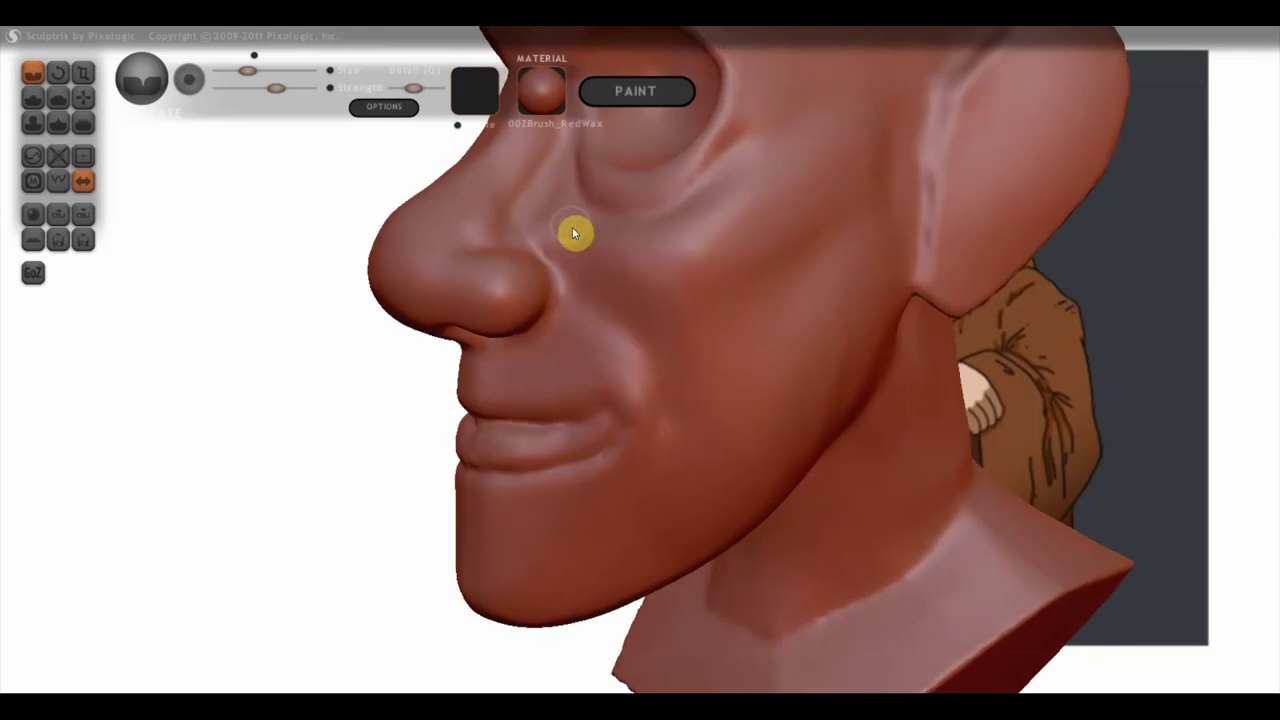
right_click_drag(594, 294, 555, 292)
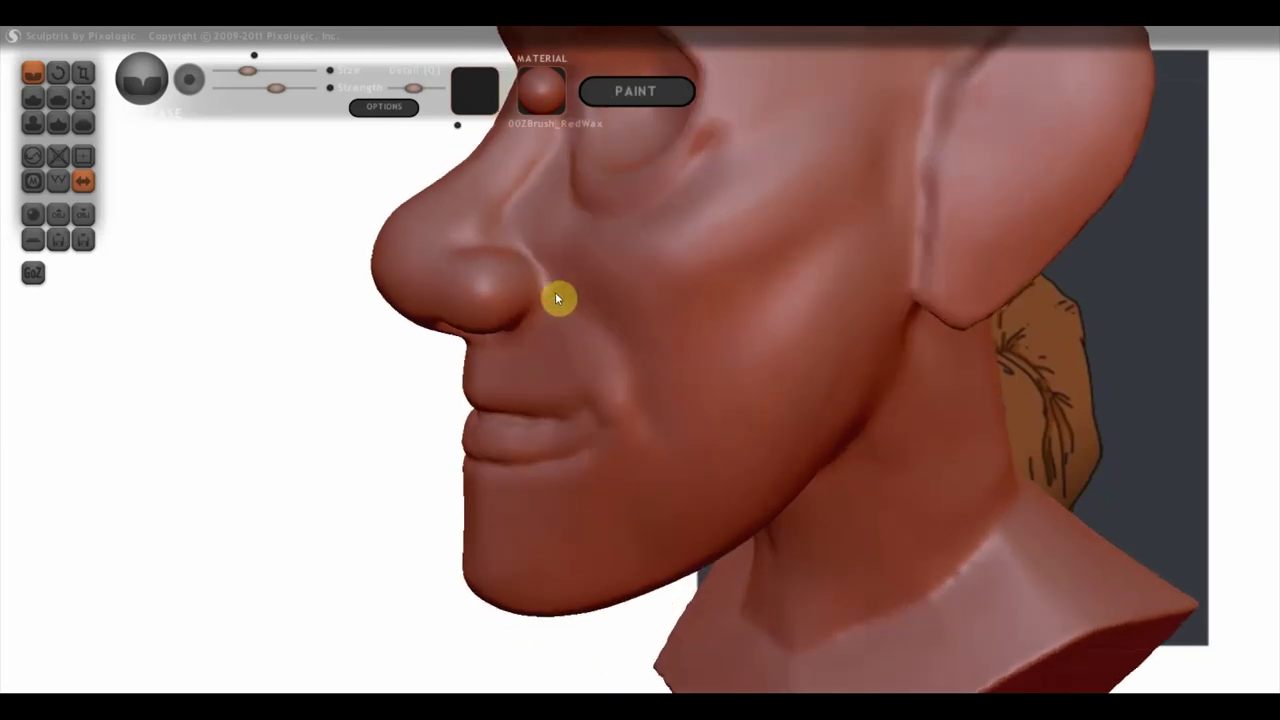
scroll(540, 289, "down", 2)
mouse_move(566, 218)
right_mouse_down()
mouse_move(683, 324)
mouse_move(709, 294)
mouse_move(717, 209)
right_mouse_up()
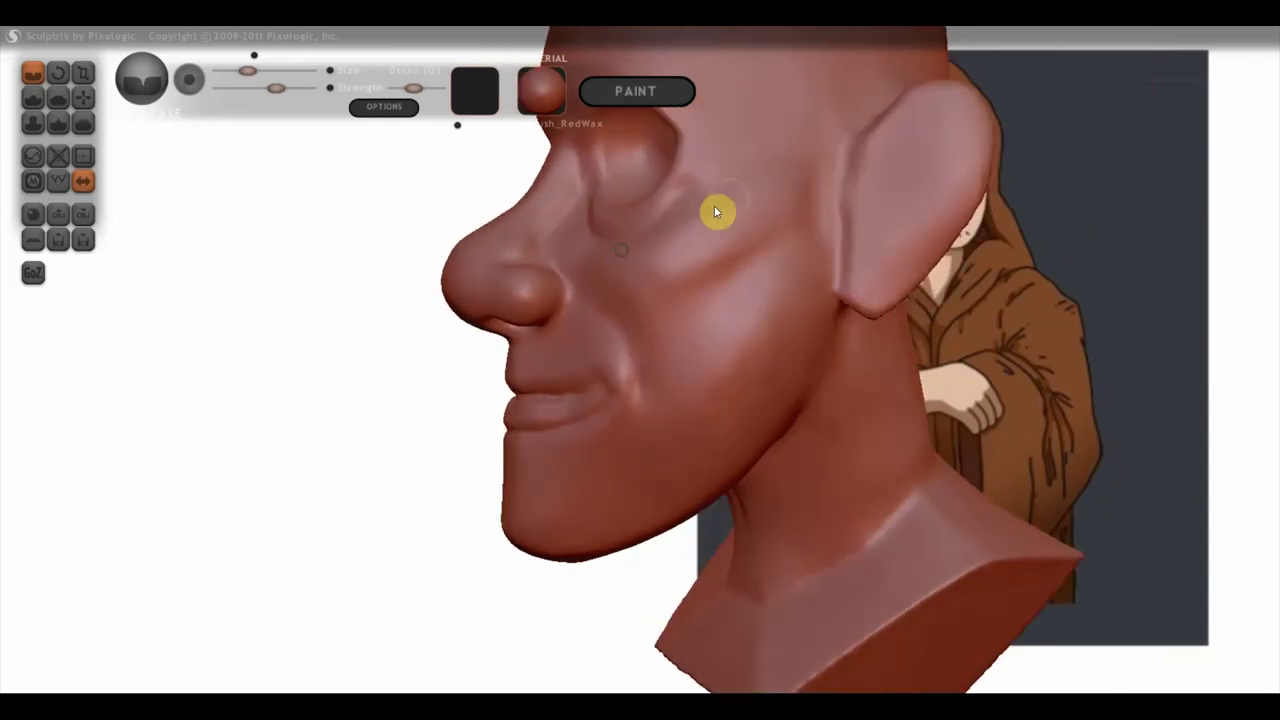
Step: Raise a cheekbone ridge from under the eye toward the ear, then check it from the front
left_click_drag(664, 208, 817, 151)
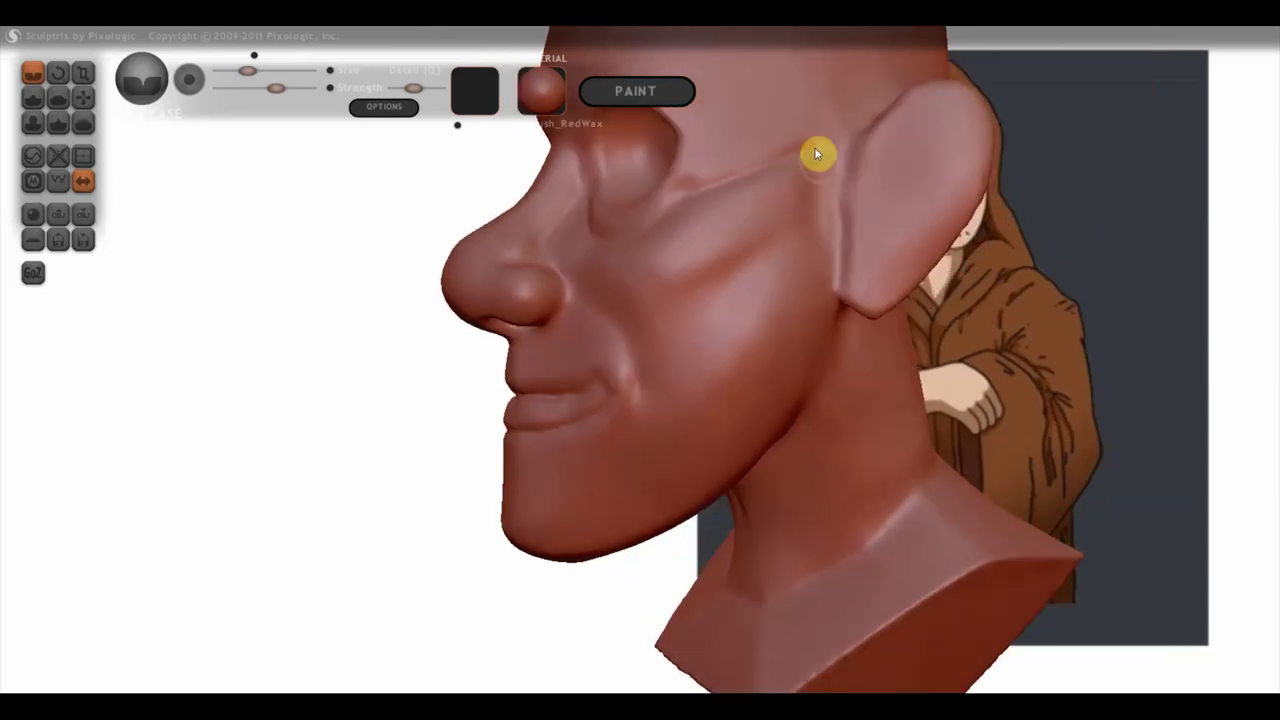
left_click_drag(766, 251, 819, 160)
mouse_move(684, 190)
right_mouse_down()
mouse_move(771, 249)
mouse_move(951, 277)
mouse_move(791, 274)
mouse_move(797, 168)
right_mouse_up()
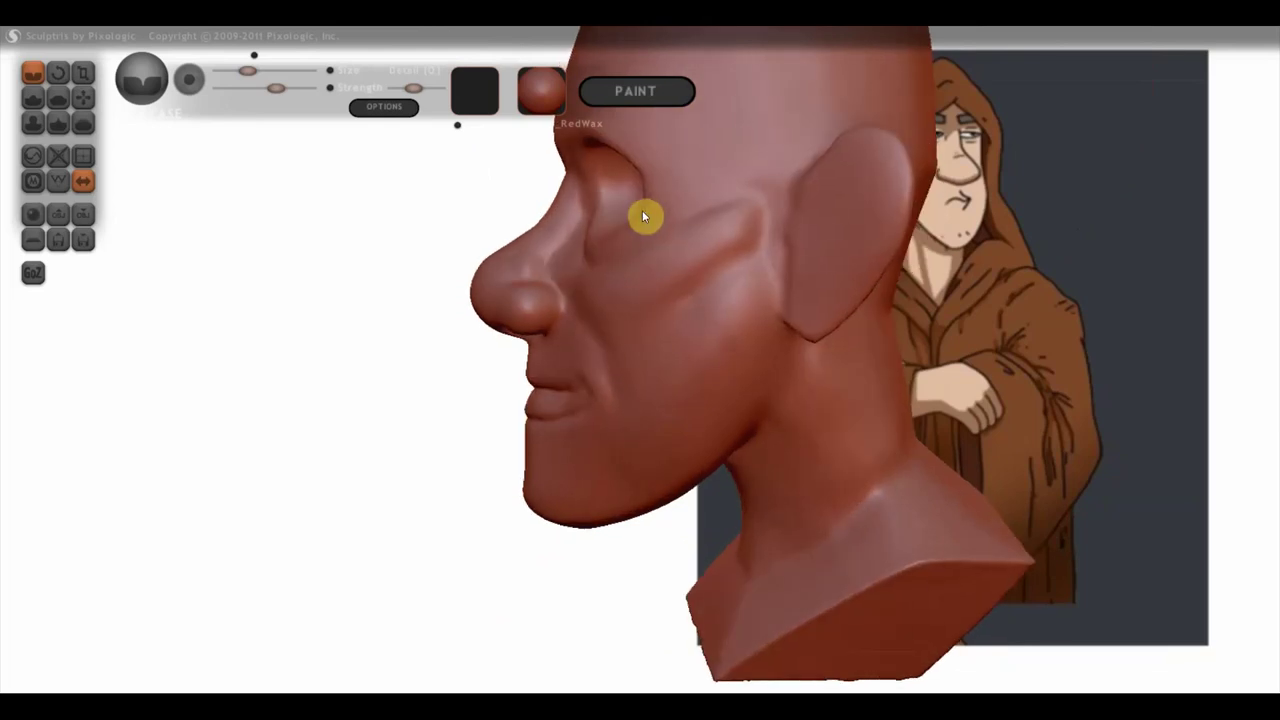
mouse_move(627, 205)
right_mouse_down()
mouse_move(866, 200)
mouse_move(770, 455)
right_mouse_up()
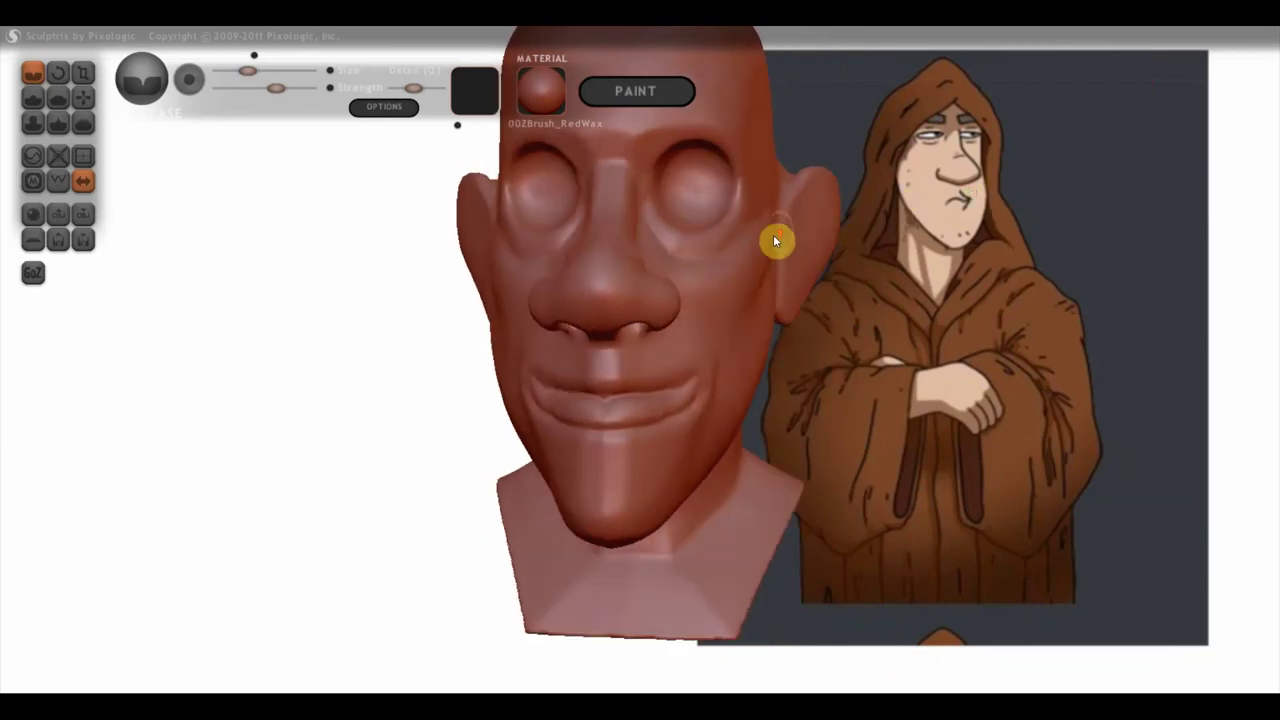
scroll(682, 440, "up", 3)
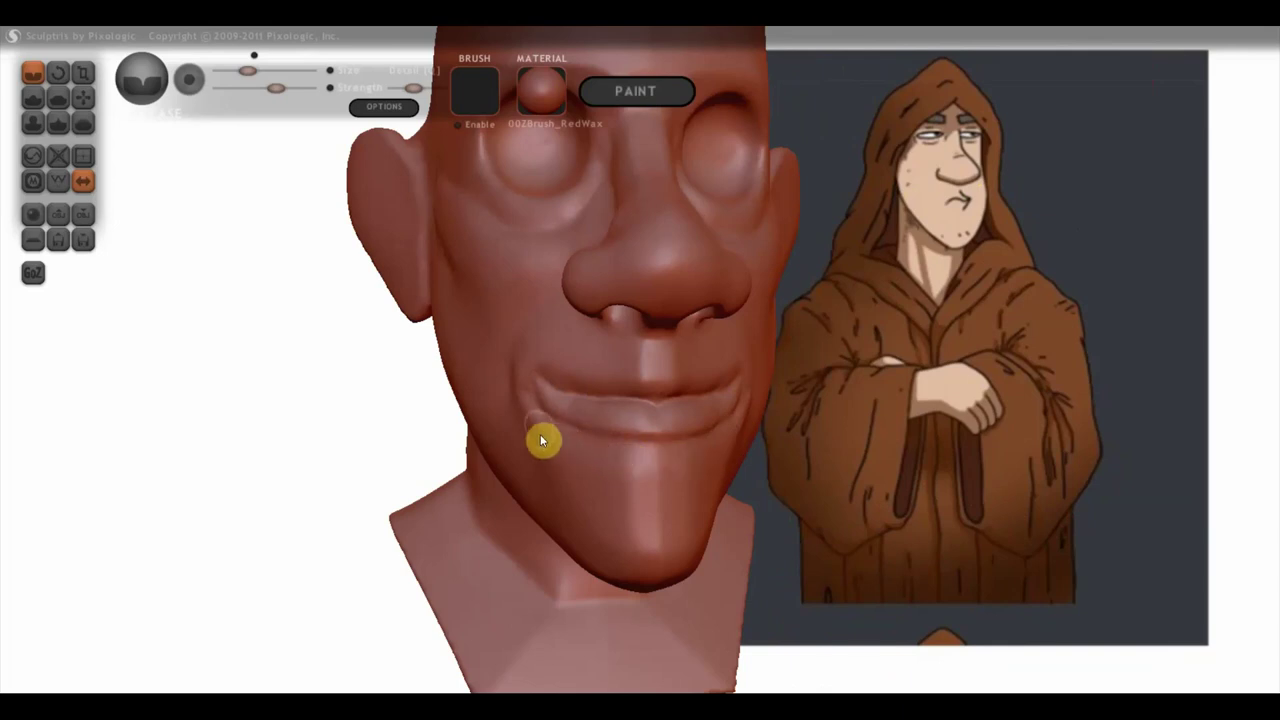
right_click_drag(586, 457, 529, 429)
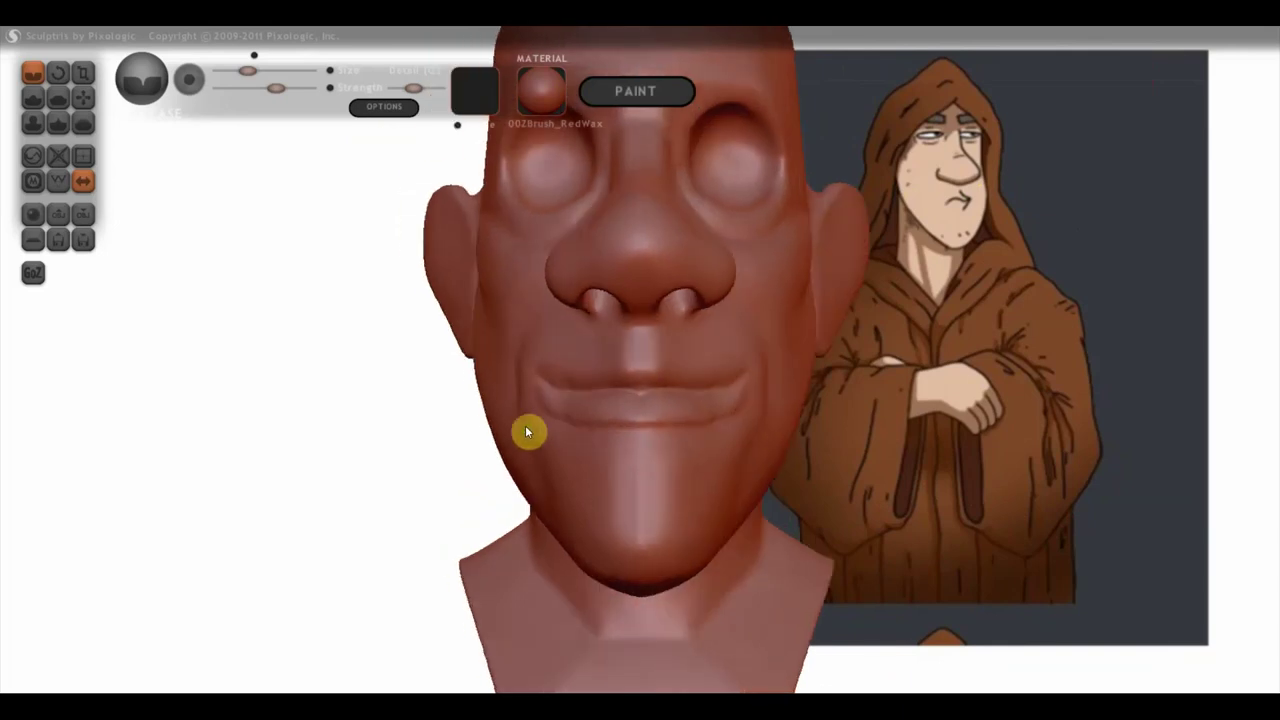
left_click(30, 100)
scroll(603, 450, "up", 2)
scroll(670, 473, "up", 2)
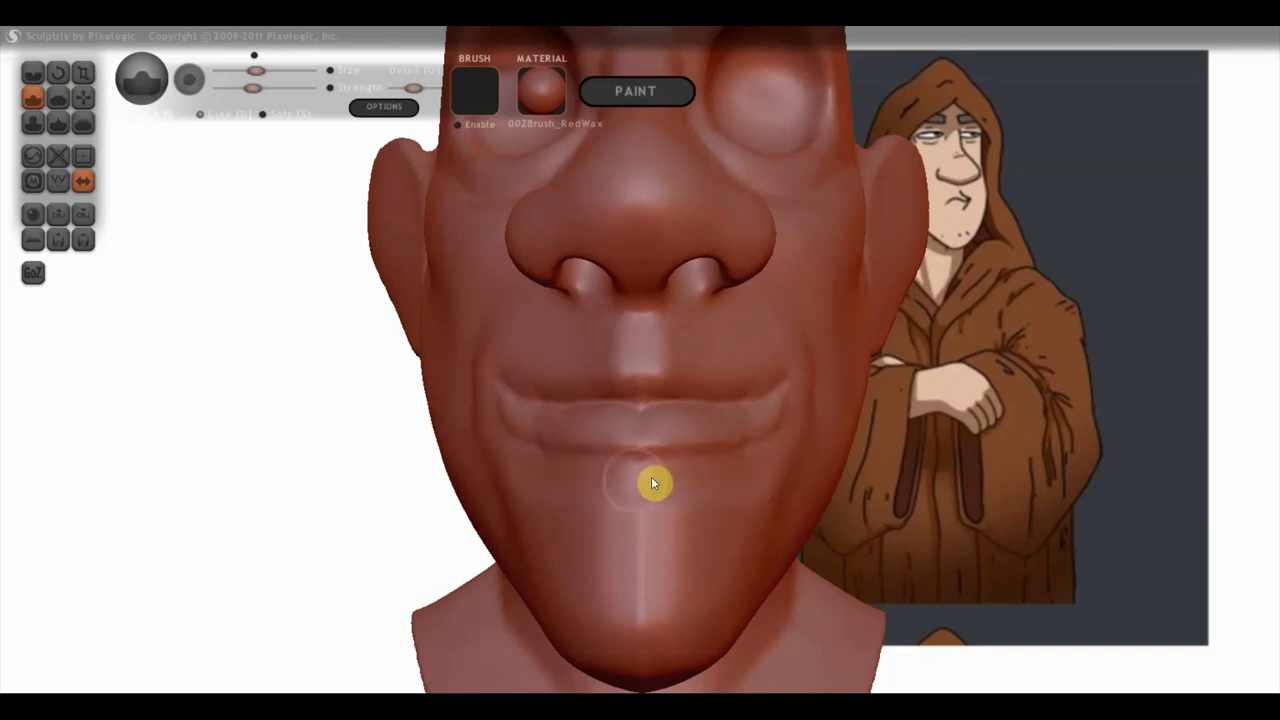
right_click_drag(680, 473, 579, 482)
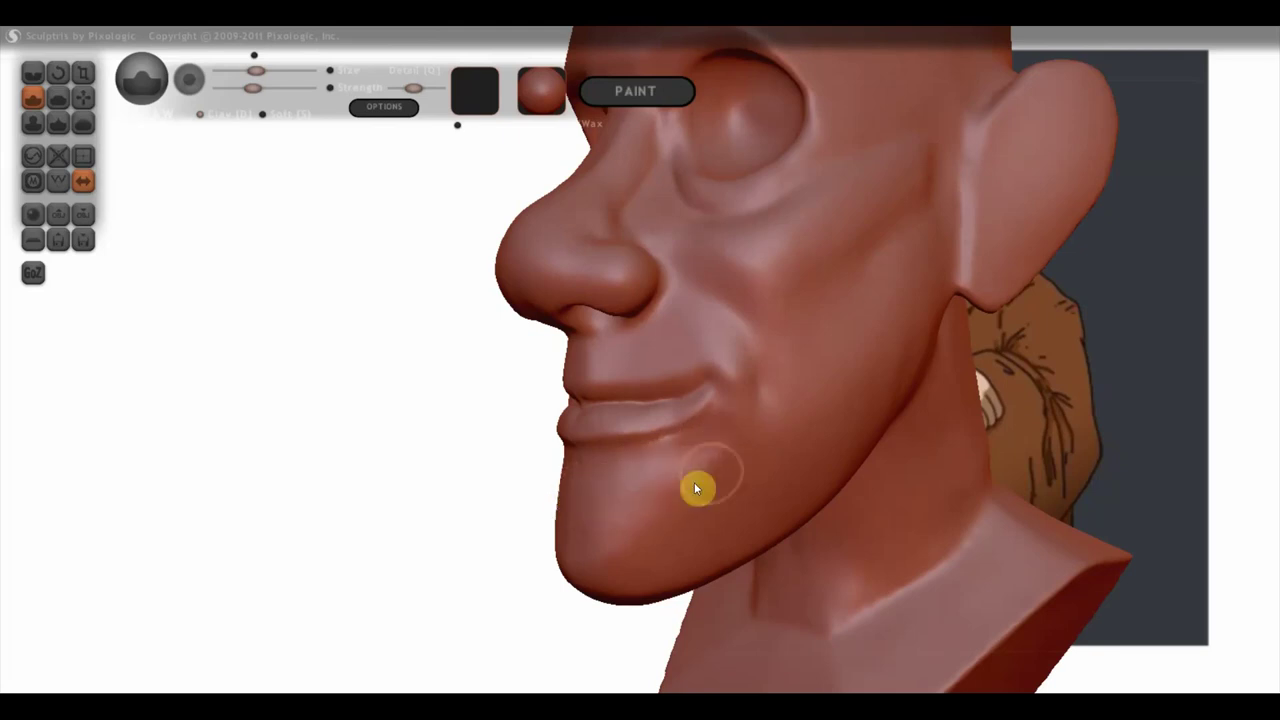
mouse_move(577, 477)
right_mouse_down()
mouse_move(526, 474)
mouse_move(737, 466)
mouse_move(856, 441)
mouse_move(993, 462)
right_mouse_up()
scroll(724, 457, "down", 3)
right_click_drag(838, 450, 905, 352)
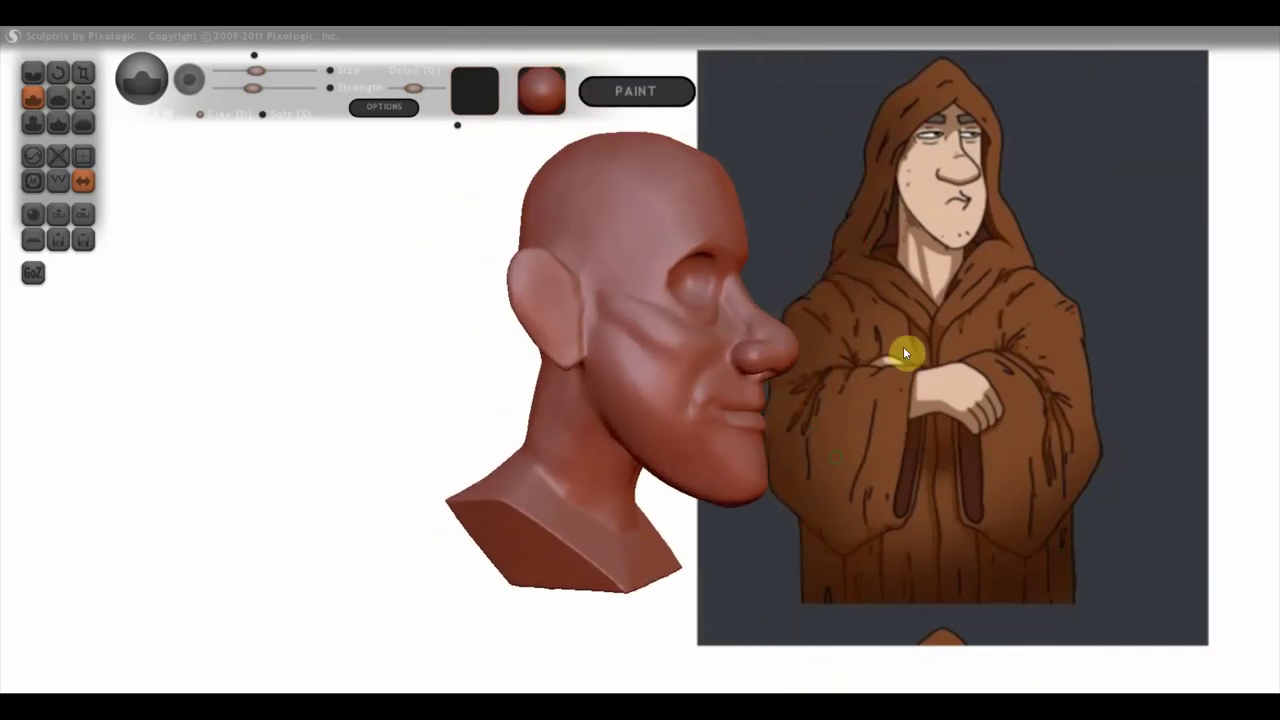
mouse_move(938, 278)
right_mouse_down()
mouse_move(614, 343)
mouse_move(623, 323)
mouse_move(689, 343)
mouse_move(754, 340)
right_mouse_up()
scroll(600, 262, "up", 2)
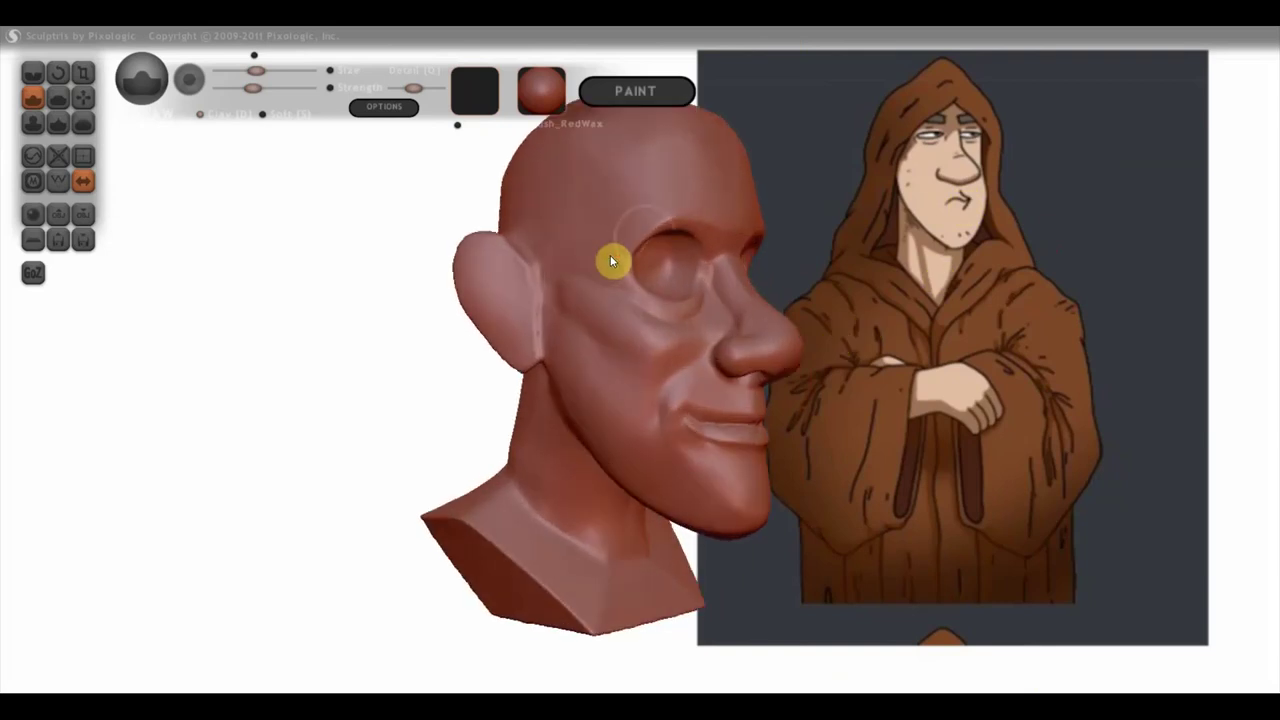
Step: Raise a ridge along the inner ear with the Draw brush
left_click(33, 72)
scroll(420, 310, "up", 2)
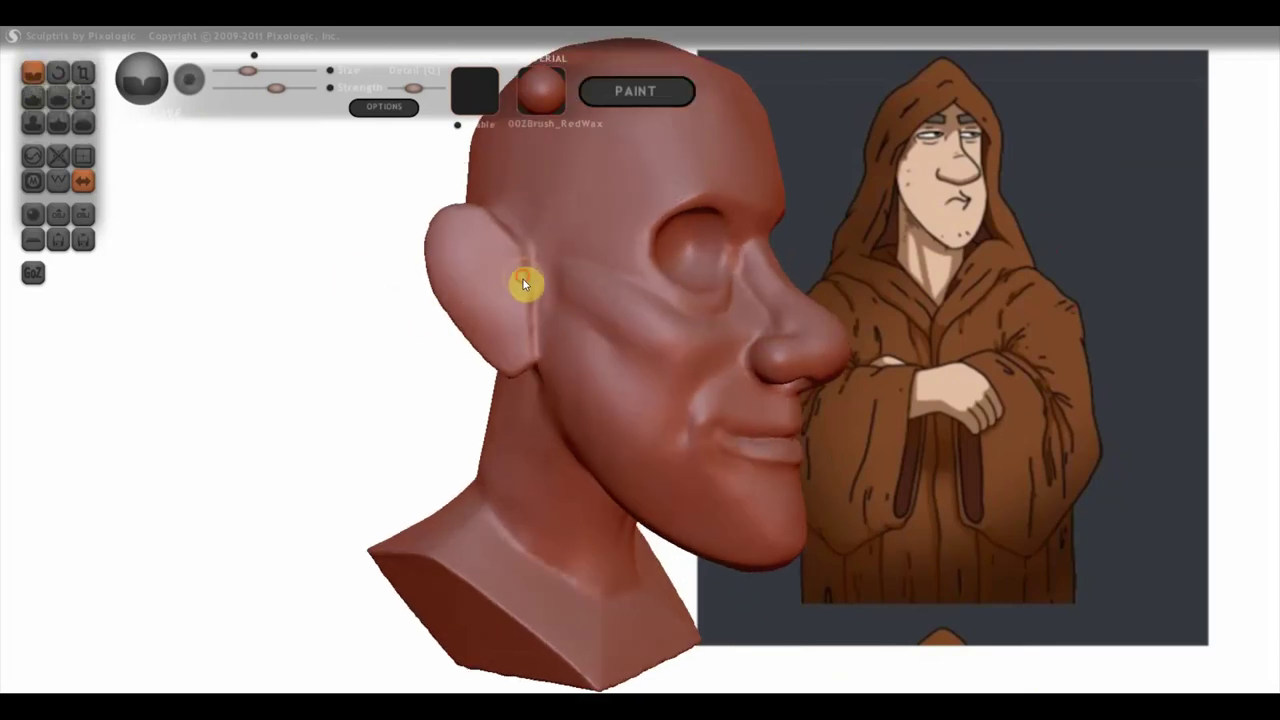
left_click_drag(490, 245, 451, 233)
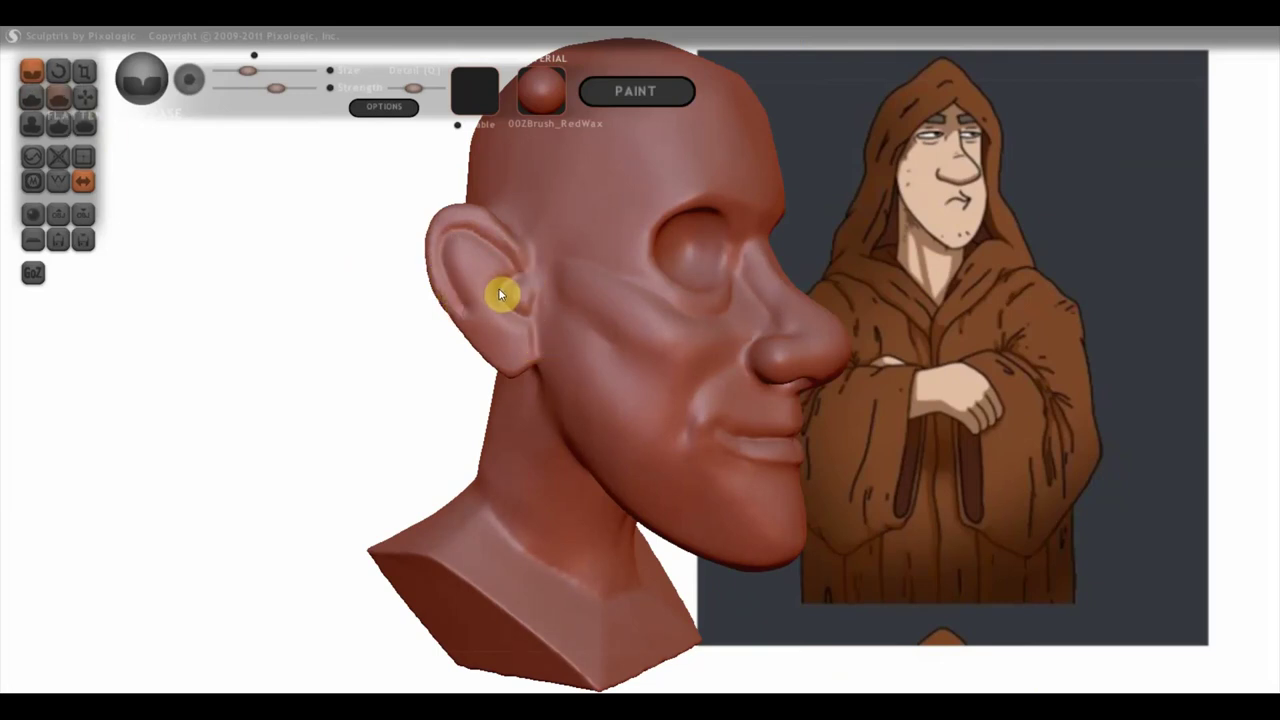
Step: Enable Clay on the Draw brush and build up and fill the upper and inner ear folds
left_click(36, 101)
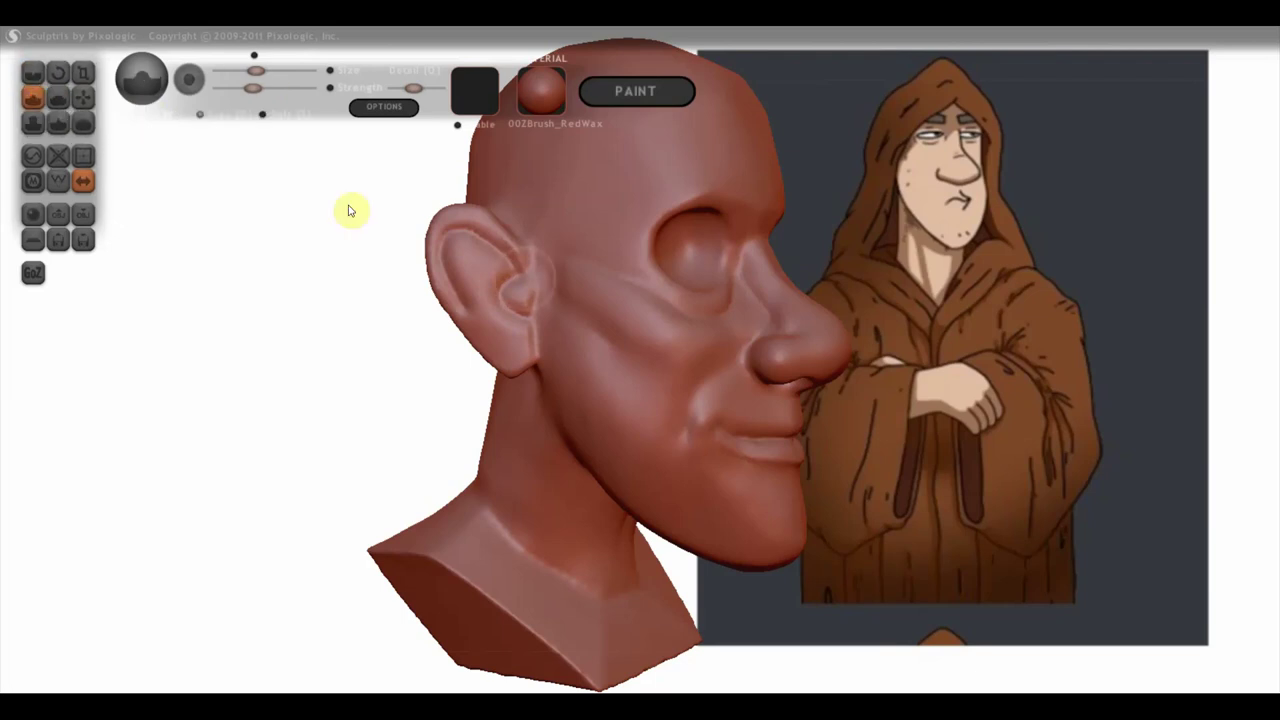
scroll(535, 290, "up", 3)
left_click(212, 117)
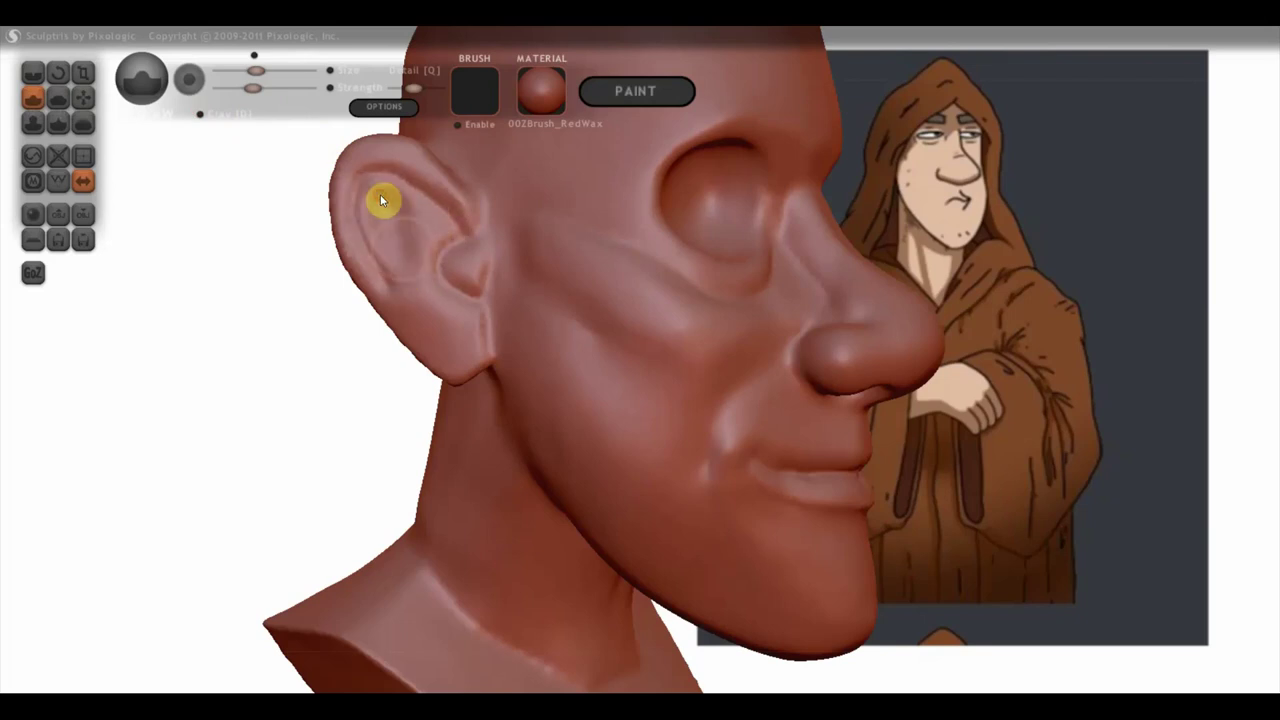
left_click_drag(386, 198, 437, 228)
left_click_drag(385, 193, 403, 251)
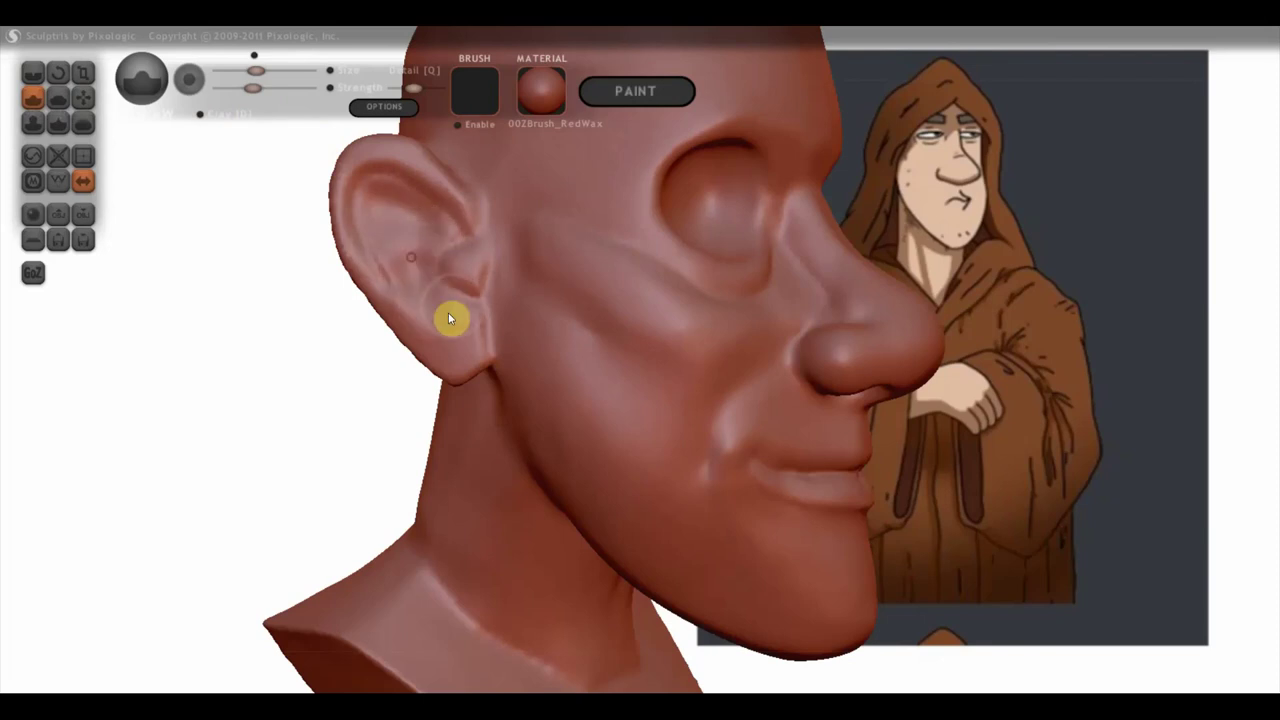
mouse_move(423, 280)
left_mouse_down()
mouse_move(431, 294)
mouse_move(391, 226)
mouse_move(400, 269)
mouse_move(390, 206)
mouse_move(431, 222)
mouse_move(391, 189)
mouse_move(422, 204)
left_mouse_up()
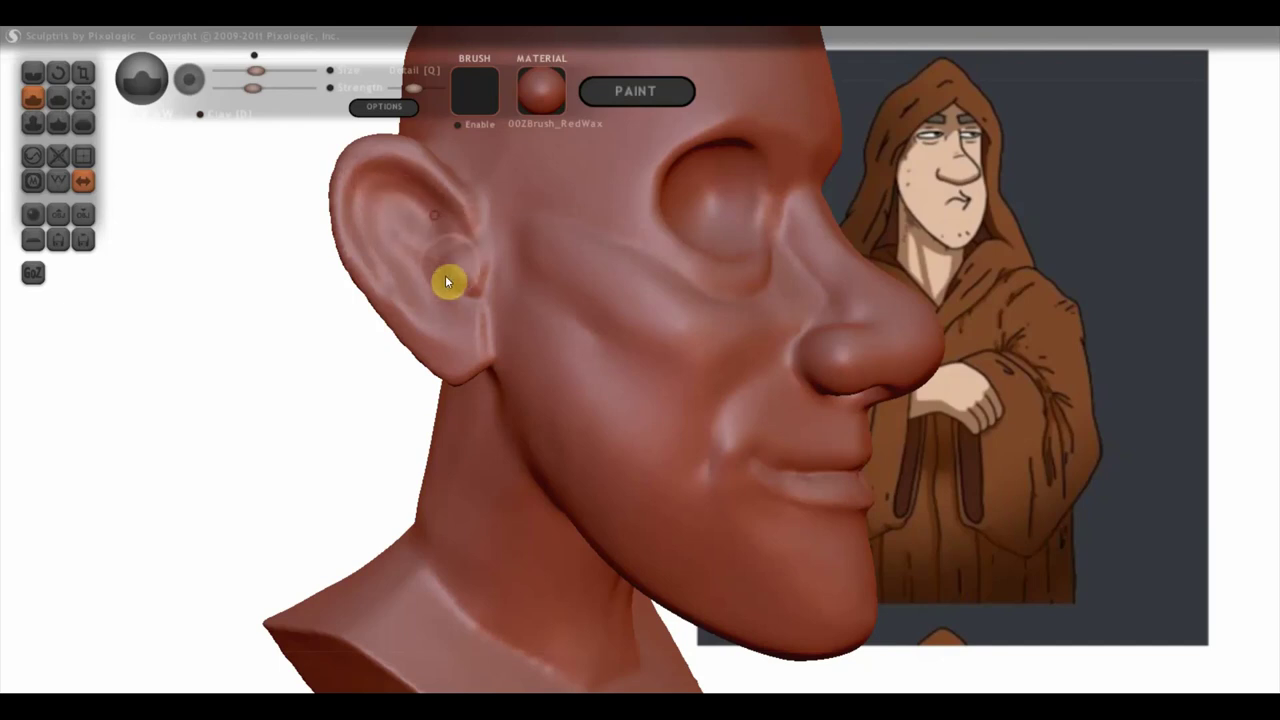
left_click_drag(428, 291, 386, 251)
mouse_move(422, 292)
left_mouse_down()
mouse_move(434, 246)
mouse_move(400, 246)
mouse_move(388, 214)
mouse_move(389, 243)
left_mouse_up()
left_click_drag(501, 322, 503, 218)
Step: Reshape the earlobe and pull it down toward the jaw, viewing the ear from the side
left_click_drag(455, 375, 457, 380)
left_click(201, 115)
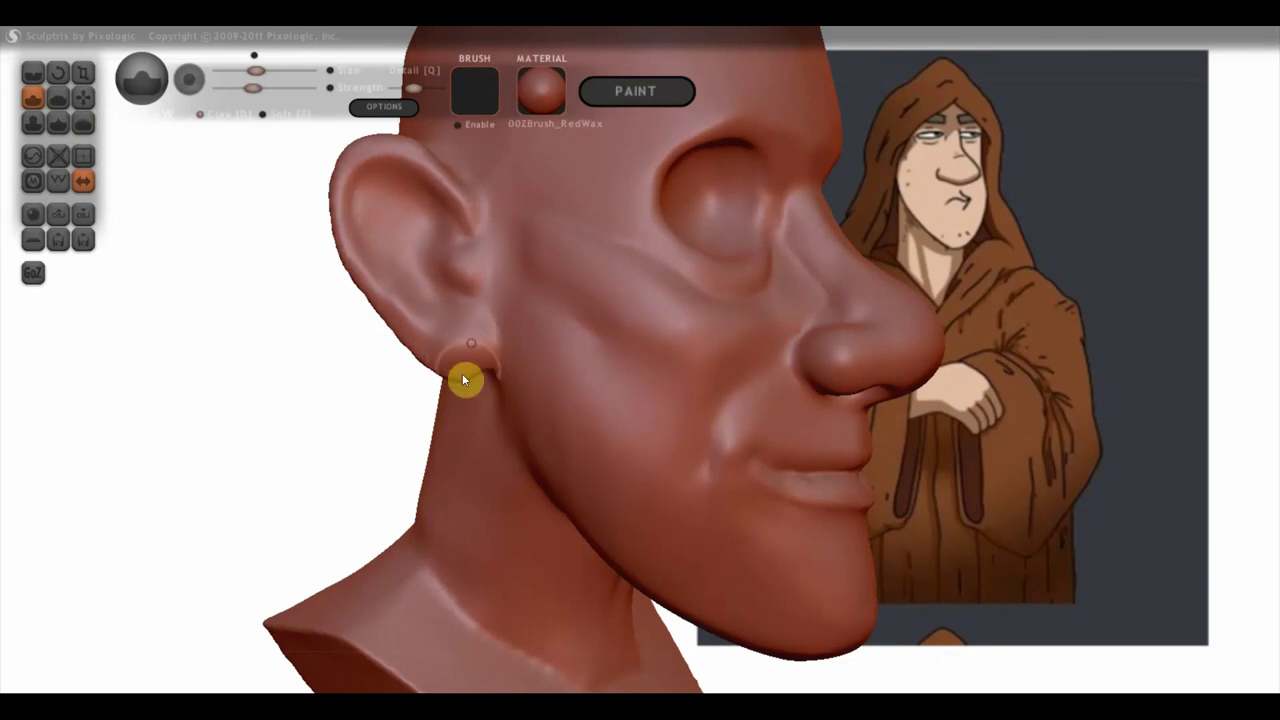
left_click(199, 112)
mouse_move(454, 326)
left_mouse_down()
mouse_move(477, 340)
mouse_move(463, 373)
left_mouse_up()
mouse_move(314, 391)
left_mouse_down()
mouse_move(479, 406)
mouse_move(430, 392)
mouse_move(366, 446)
mouse_move(611, 417)
mouse_move(762, 416)
left_mouse_up()
scroll(720, 390, "down", 3)
Step: Deepen the crease behind the ear with the Crease brush, viewed from the back
left_click(33, 75)
mouse_move(602, 235)
right_mouse_down()
mouse_move(451, 309)
mouse_move(651, 303)
mouse_move(606, 309)
right_mouse_up()
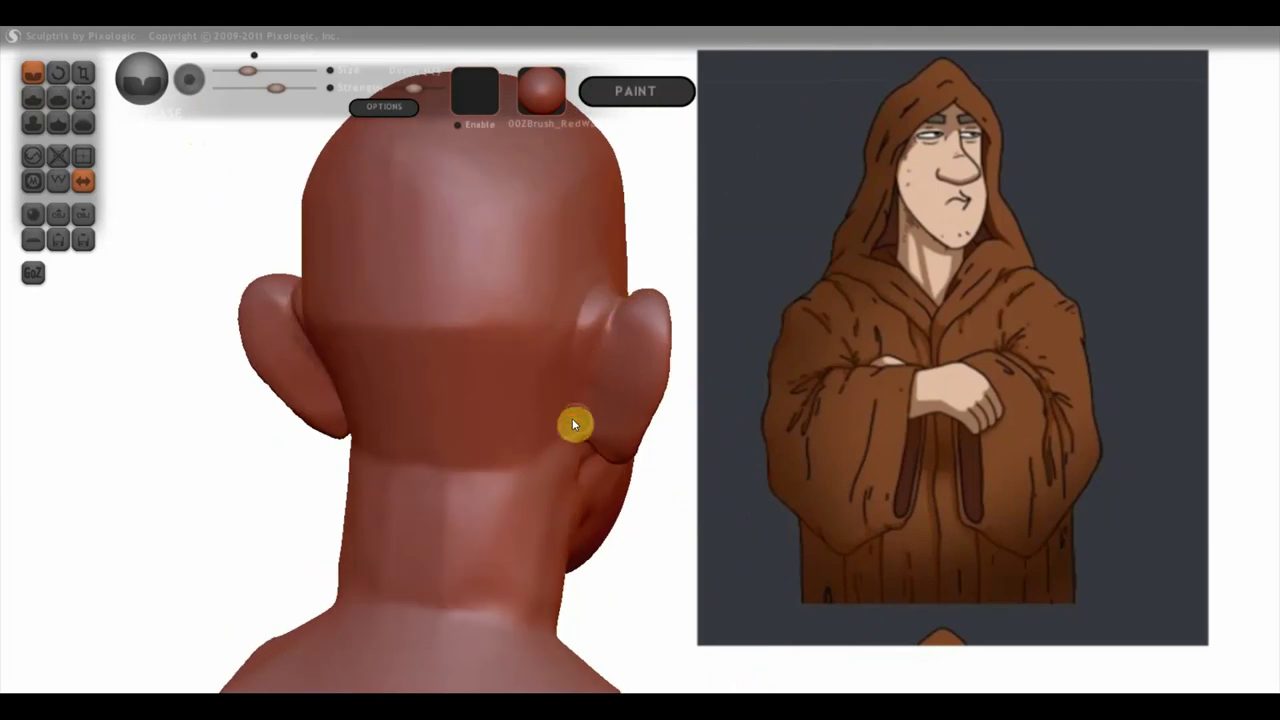
mouse_move(586, 366)
right_mouse_down()
mouse_move(249, 400)
mouse_move(658, 304)
right_mouse_up()
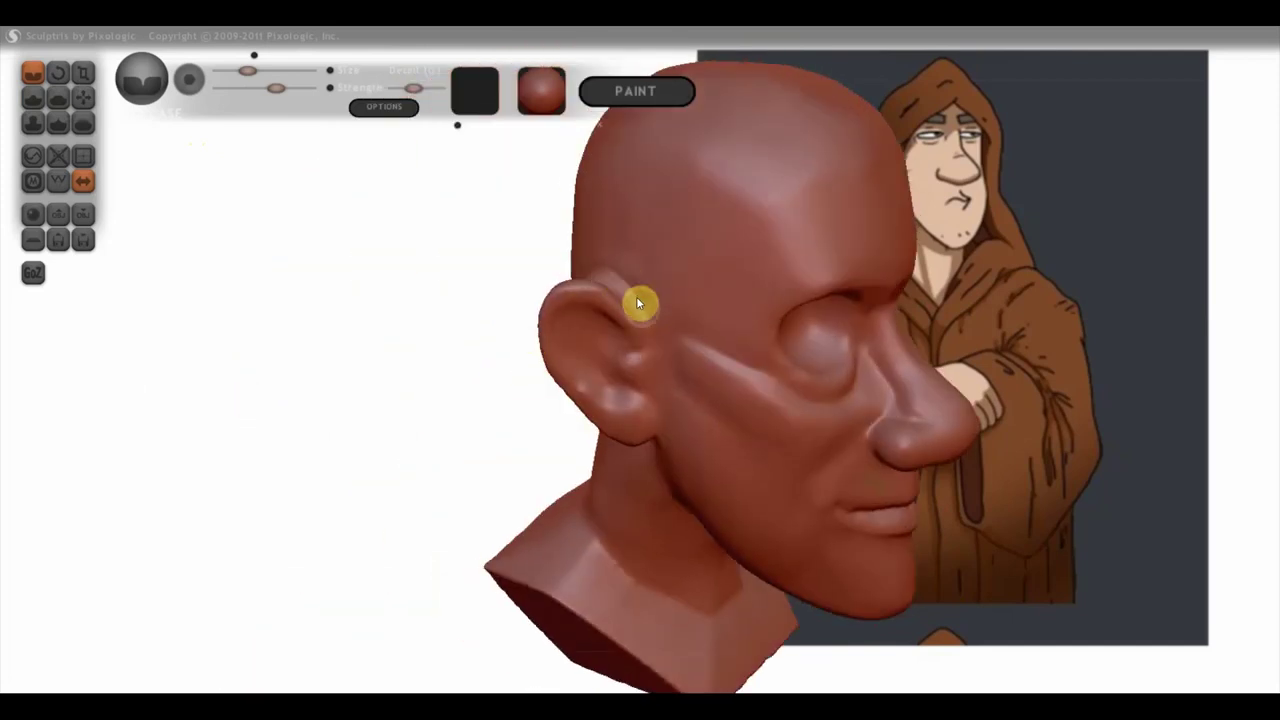
mouse_move(660, 391)
right_mouse_down()
mouse_move(608, 380)
mouse_move(700, 466)
mouse_move(623, 371)
mouse_move(771, 400)
mouse_move(633, 338)
right_mouse_up()
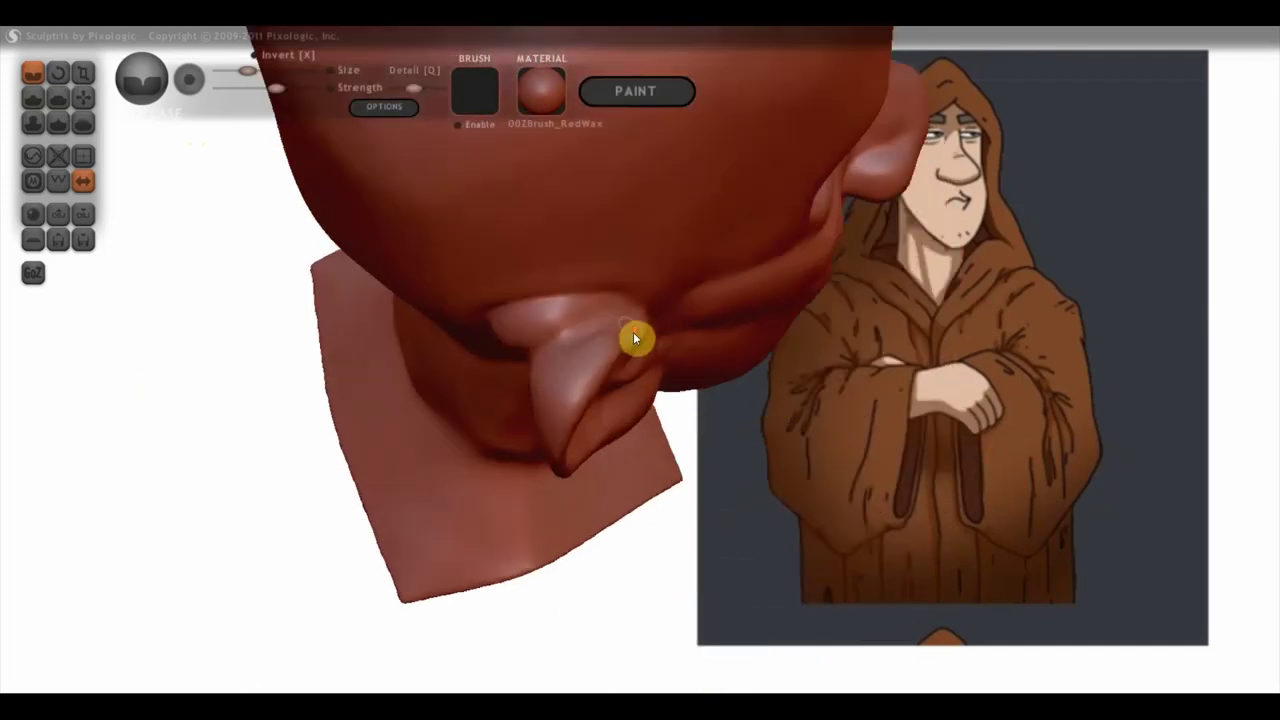
mouse_move(620, 362)
right_mouse_down()
mouse_move(831, 251)
mouse_move(736, 250)
right_mouse_up()
left_click_drag(620, 290, 566, 440)
mouse_move(552, 487)
right_mouse_down()
mouse_move(611, 420)
mouse_move(490, 404)
right_mouse_up()
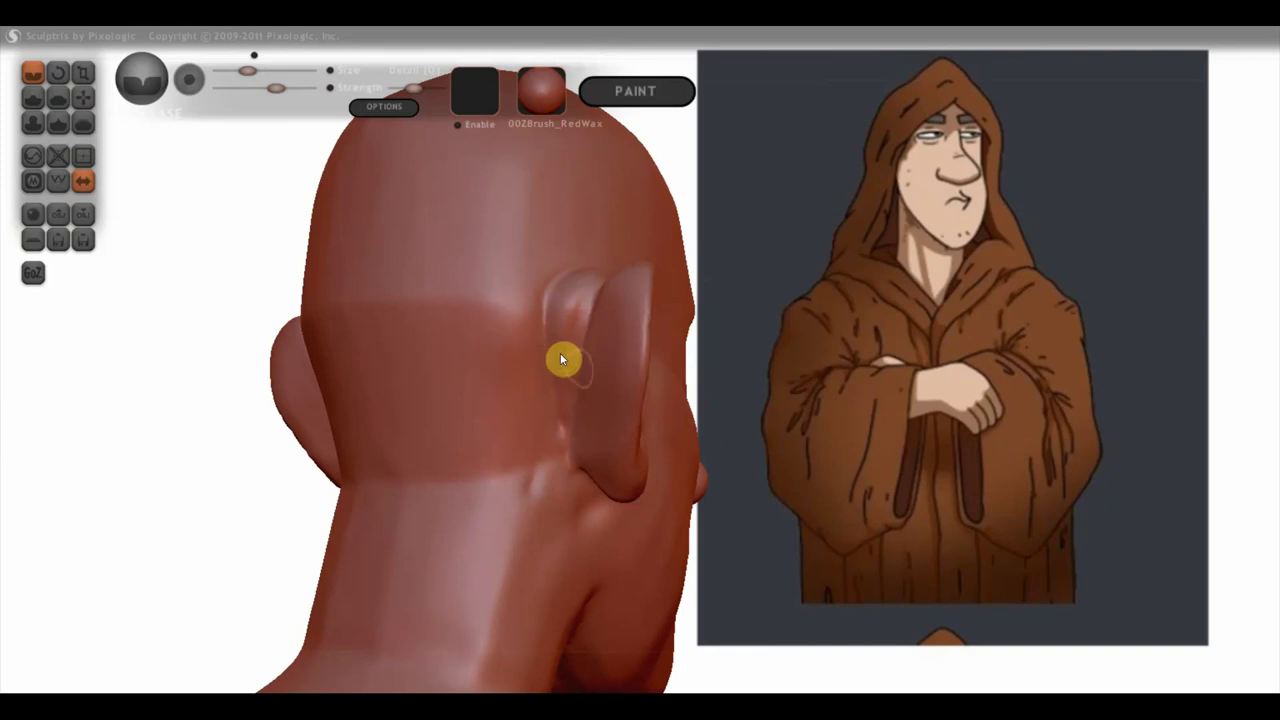
Step: Pull the earlobe down slightly and pull out and refine the upper ear rim
left_click(83, 97)
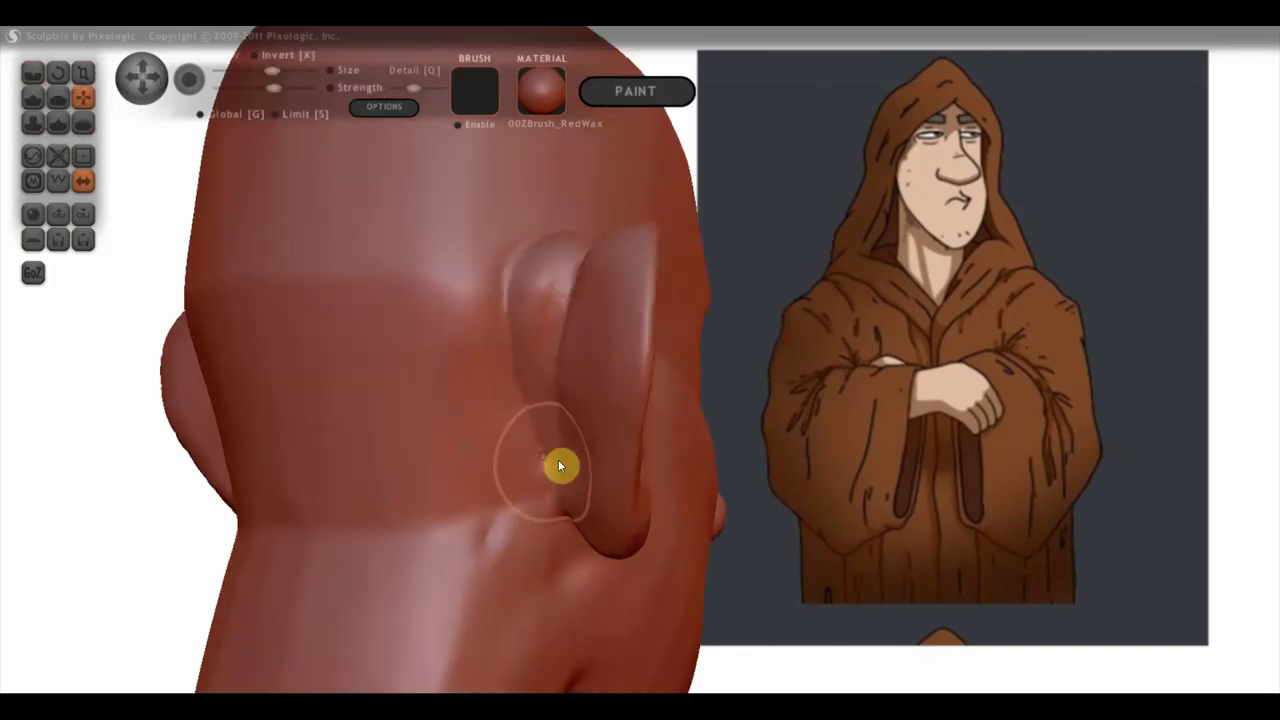
mouse_move(558, 465)
left_mouse_down()
mouse_move(570, 500)
mouse_move(614, 510)
left_mouse_up()
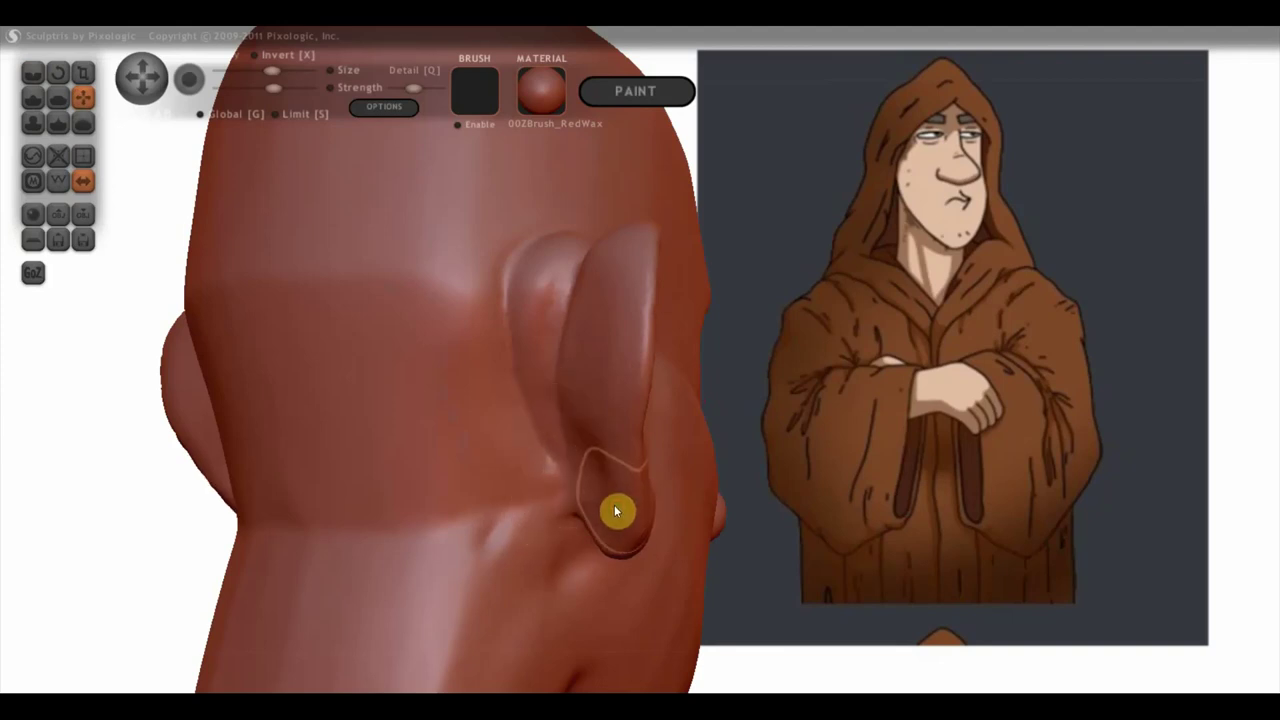
right_click_drag(666, 486, 777, 494)
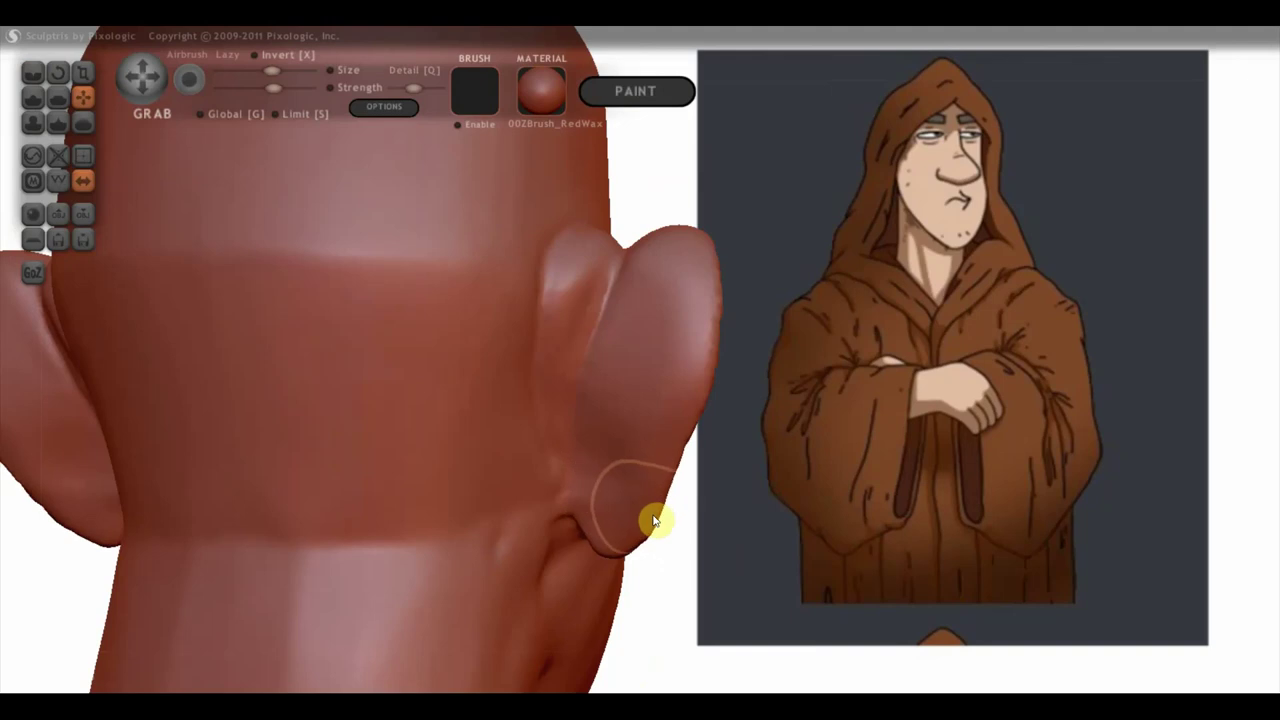
right_click_drag(686, 429, 422, 356)
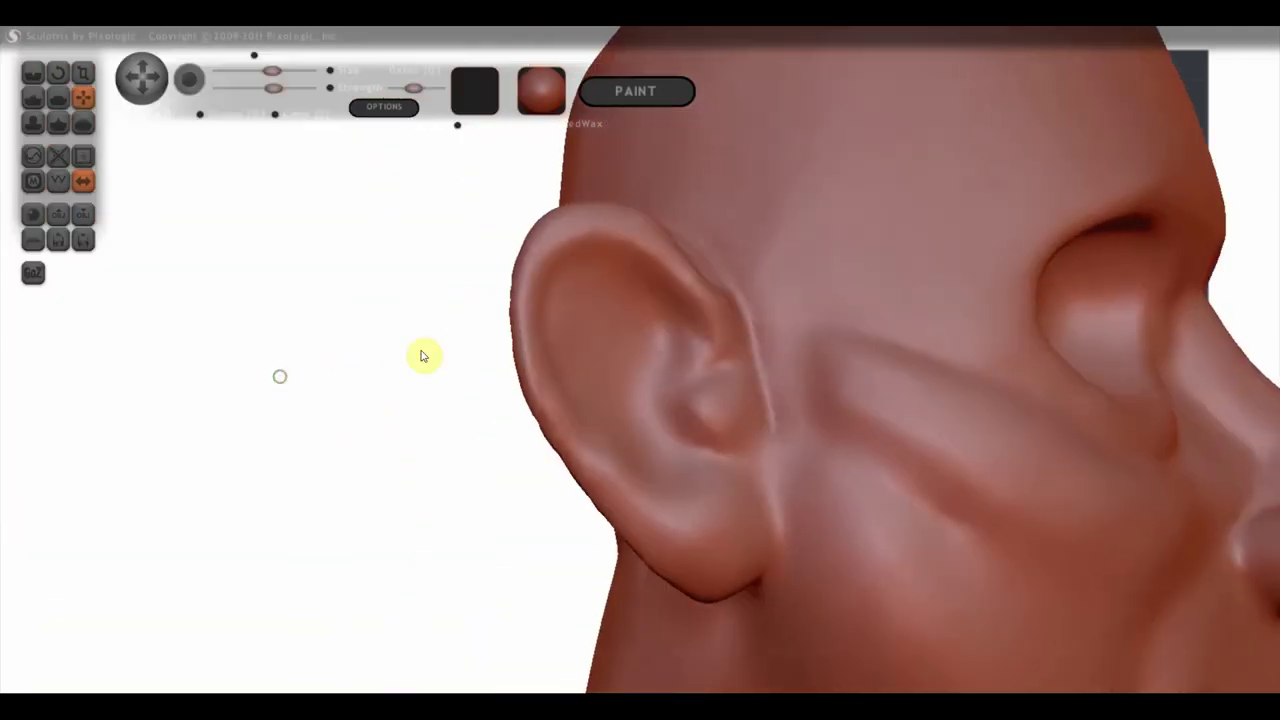
left_click_drag(534, 351, 486, 353)
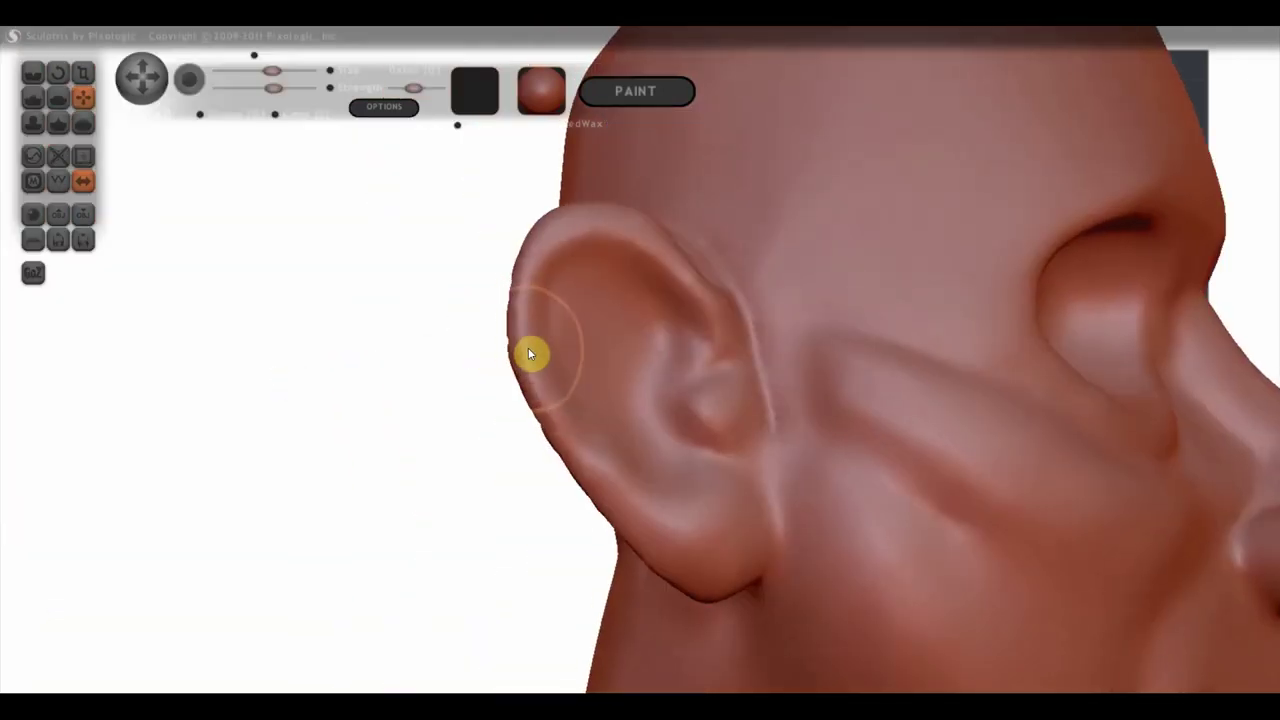
mouse_move(520, 354)
left_mouse_down()
mouse_move(511, 340)
mouse_move(480, 371)
mouse_move(343, 394)
mouse_move(400, 463)
left_mouse_up()
Step: Reshape the surface between the ear and skull top, then frame the whole head from the front
mouse_move(523, 366)
left_mouse_down()
mouse_move(588, 488)
mouse_move(577, 443)
mouse_move(619, 413)
mouse_move(617, 431)
mouse_move(677, 431)
mouse_move(1188, 331)
mouse_move(762, 308)
mouse_move(672, 379)
mouse_move(704, 373)
left_mouse_up()
mouse_move(733, 292)
left_mouse_down()
mouse_move(757, 277)
mouse_move(727, 255)
left_mouse_up()
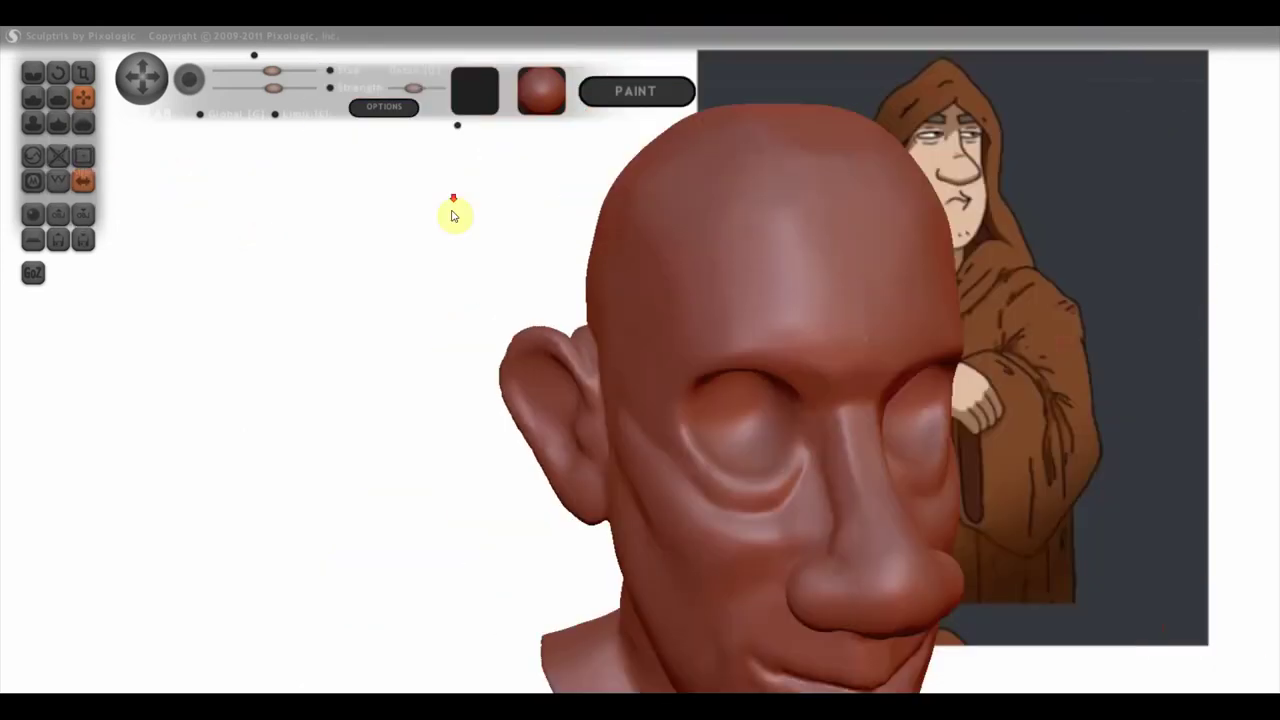
mouse_move(452, 215)
left_mouse_down()
mouse_move(491, 254)
mouse_move(414, 214)
mouse_move(411, 286)
left_mouse_up()
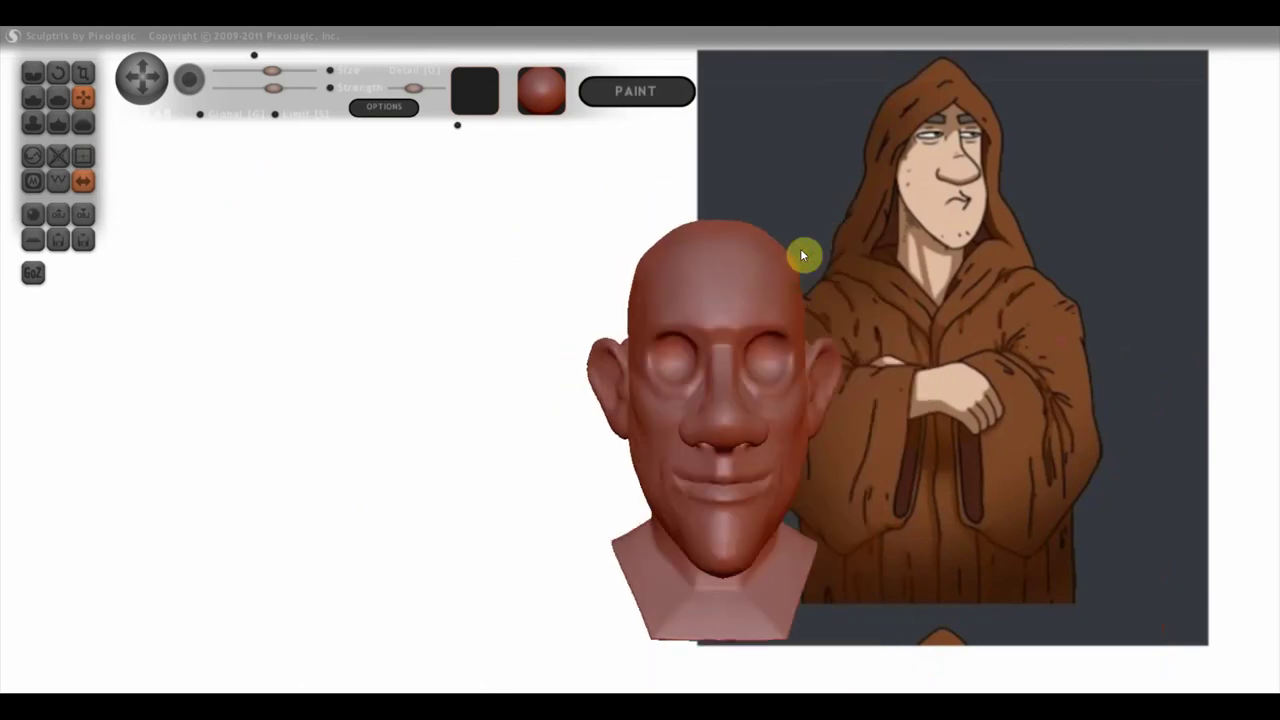
left_click_drag(863, 283, 680, 200, "alt")
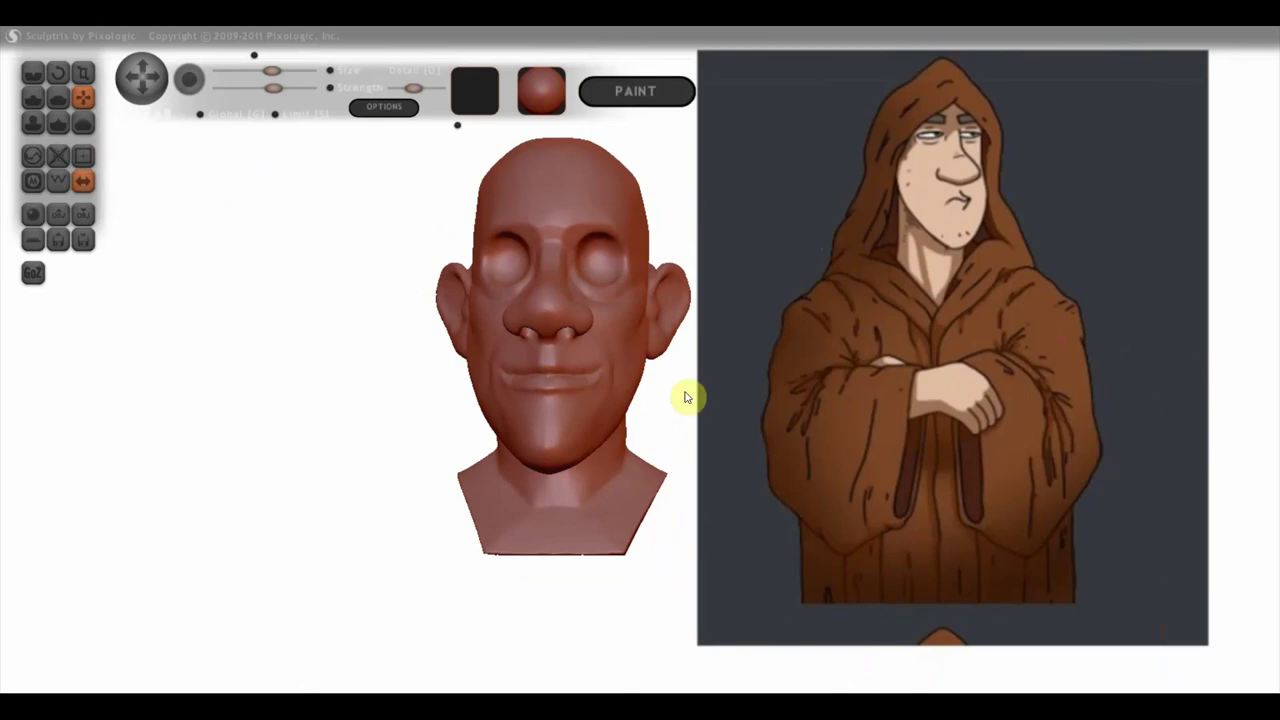
left_click_drag(686, 394, 708, 396, "alt")
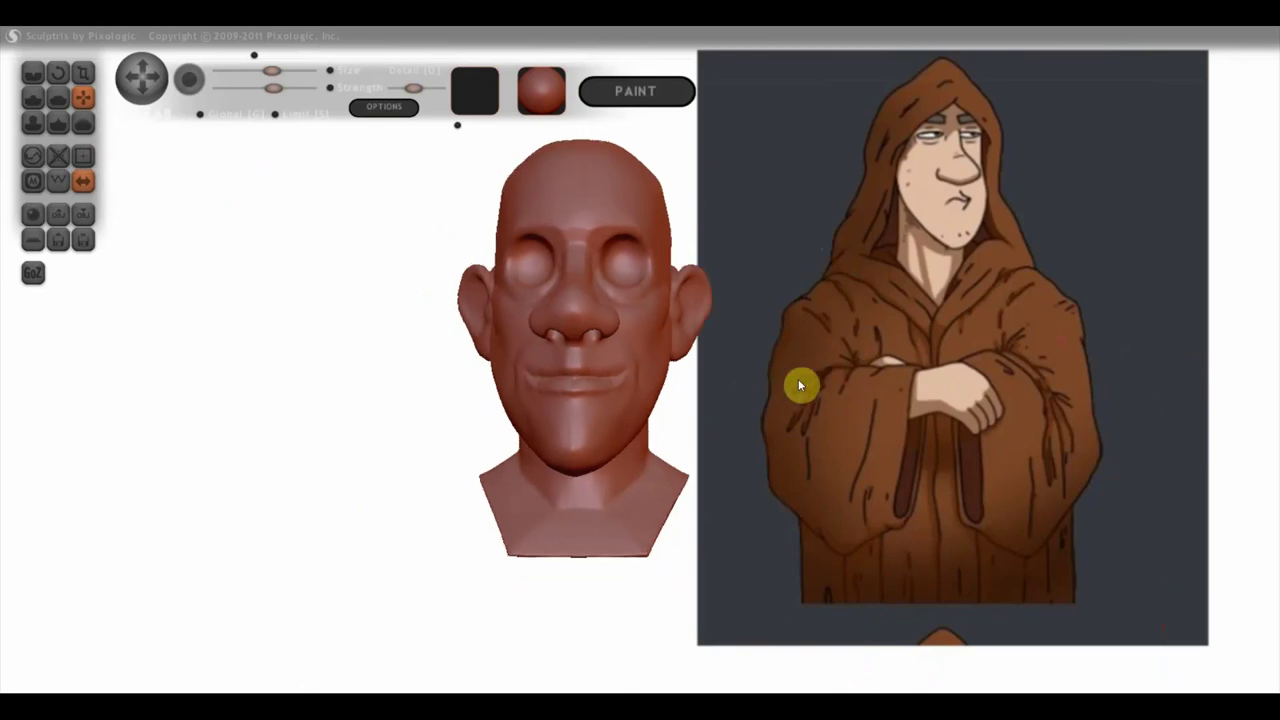
left_click(85, 100)
left_click_drag(232, 211, 740, 289)
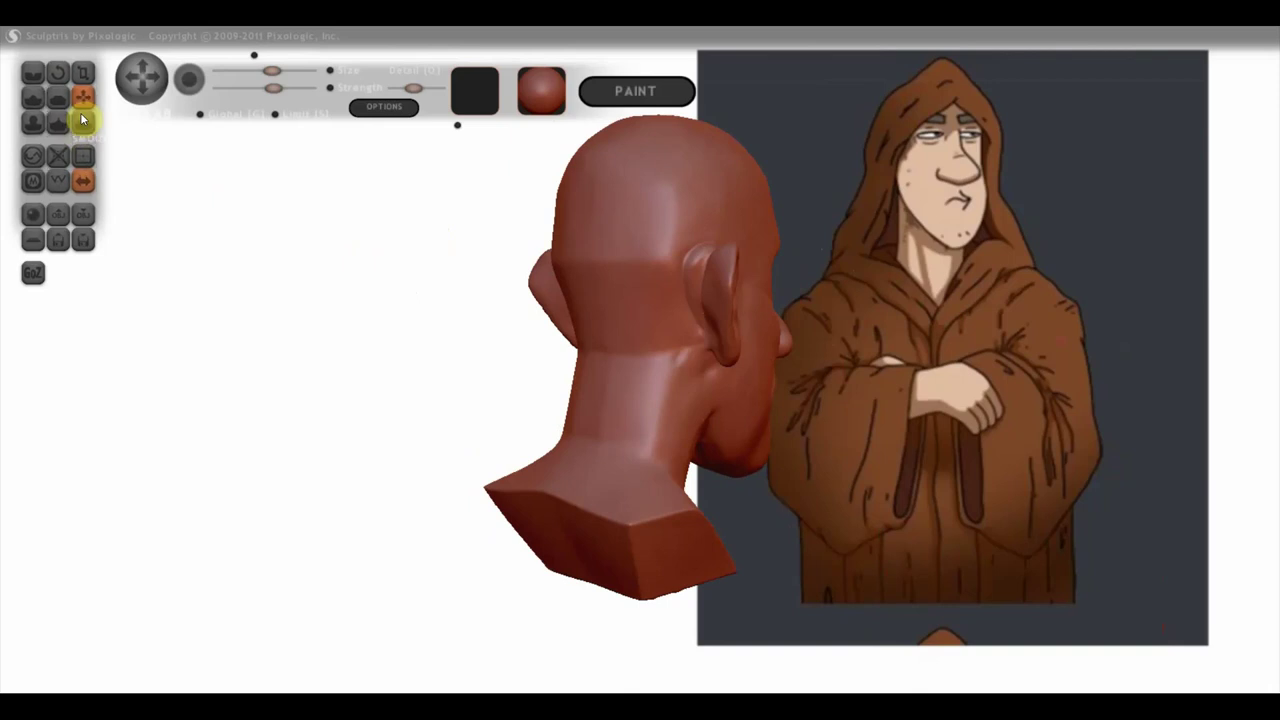
left_click(648, 196)
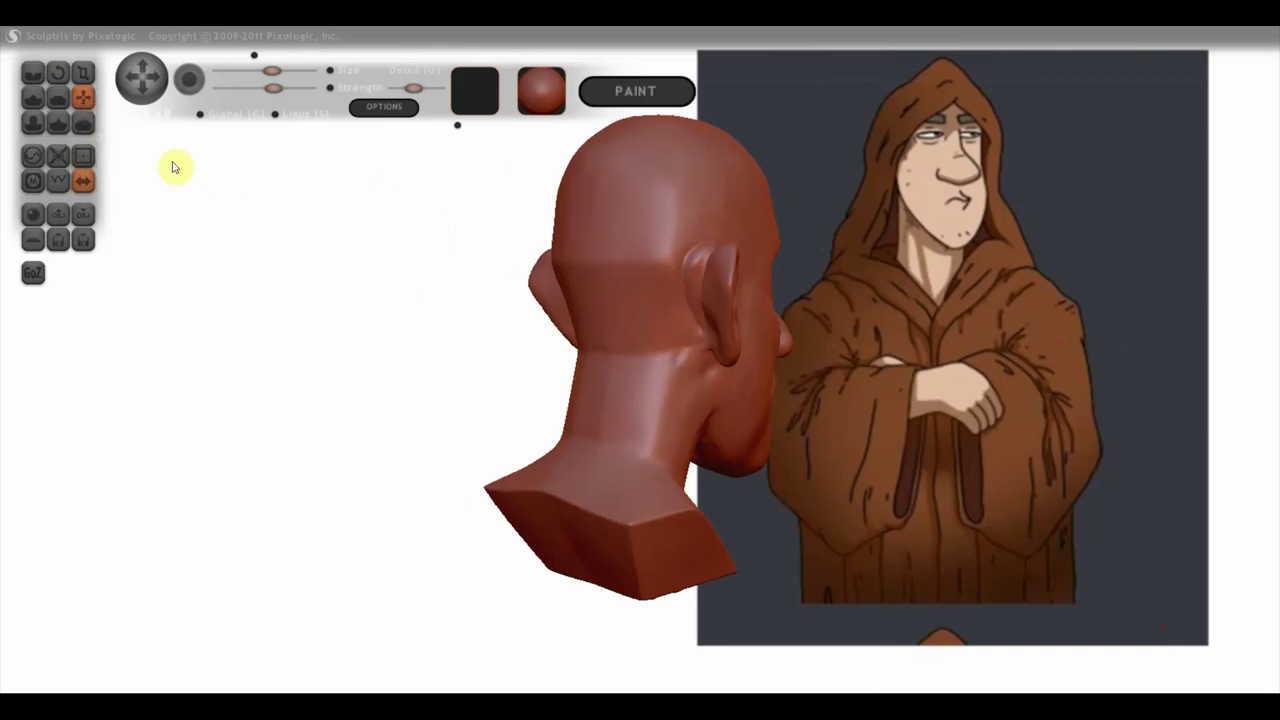
right_click_drag(656, 301, 625, 293)
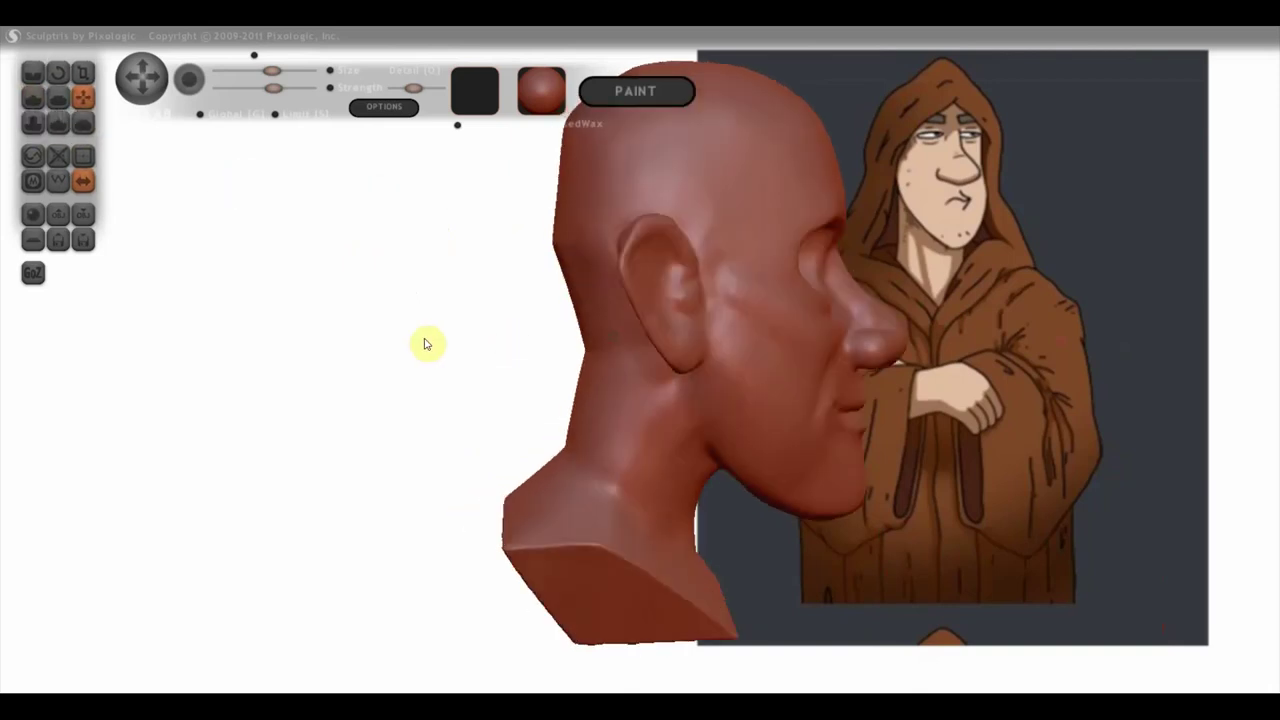
left_click(58, 180)
scroll(659, 298, "up", 3)
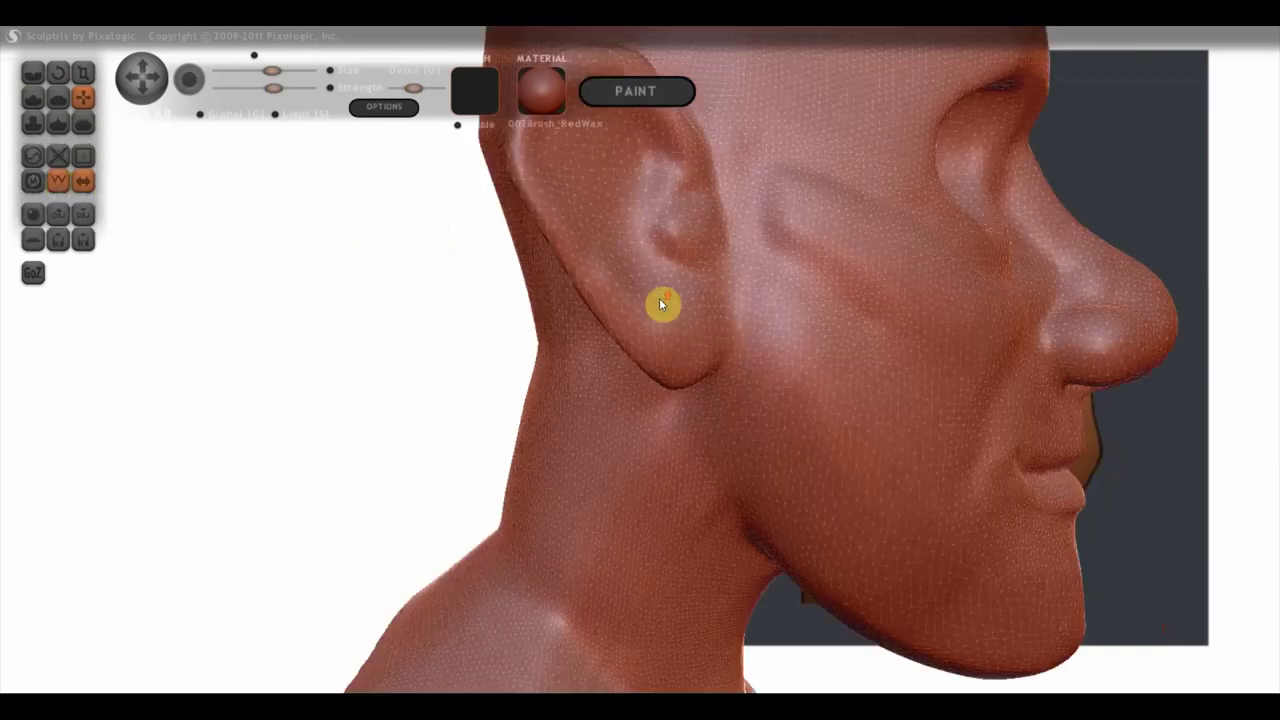
mouse_move(736, 323)
right_mouse_down()
mouse_move(580, 323)
mouse_move(757, 323)
mouse_move(770, 307)
mouse_move(550, 318)
mouse_move(609, 303)
right_mouse_up()
right_click_drag(211, 238, 183, 229)
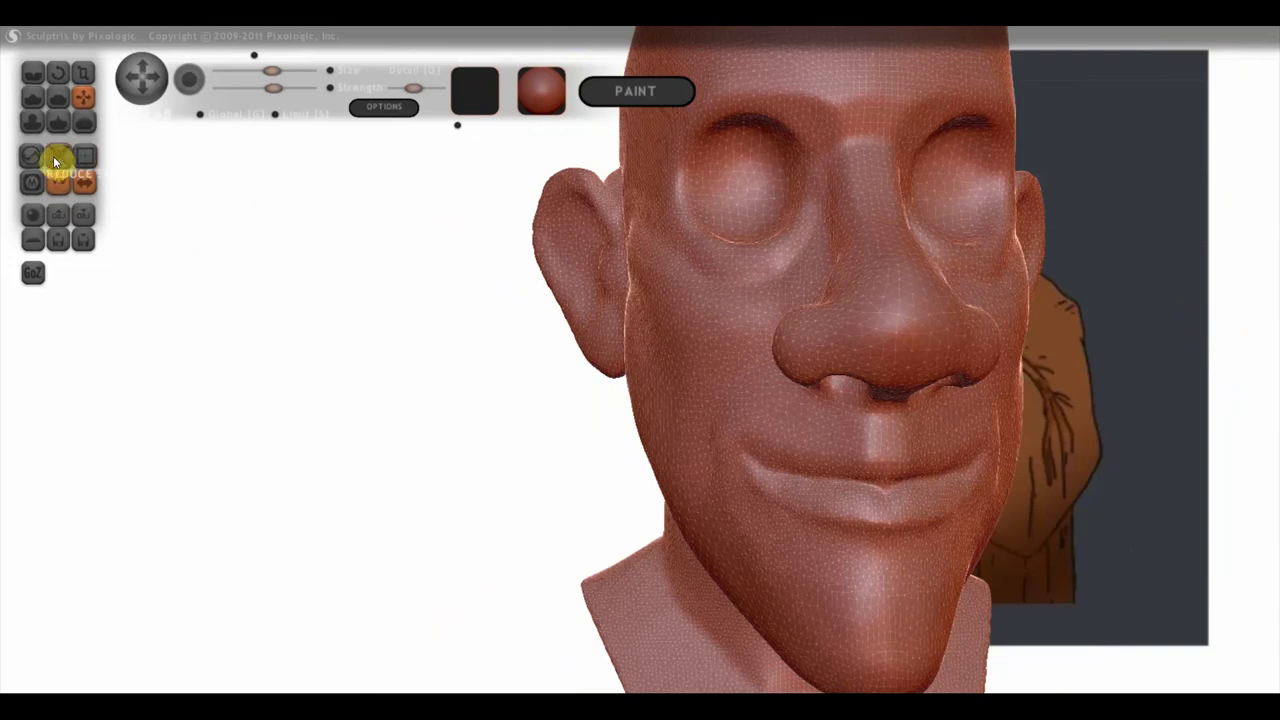
left_click_drag(250, 280, 343, 323)
scroll(500, 329, "up", 5)
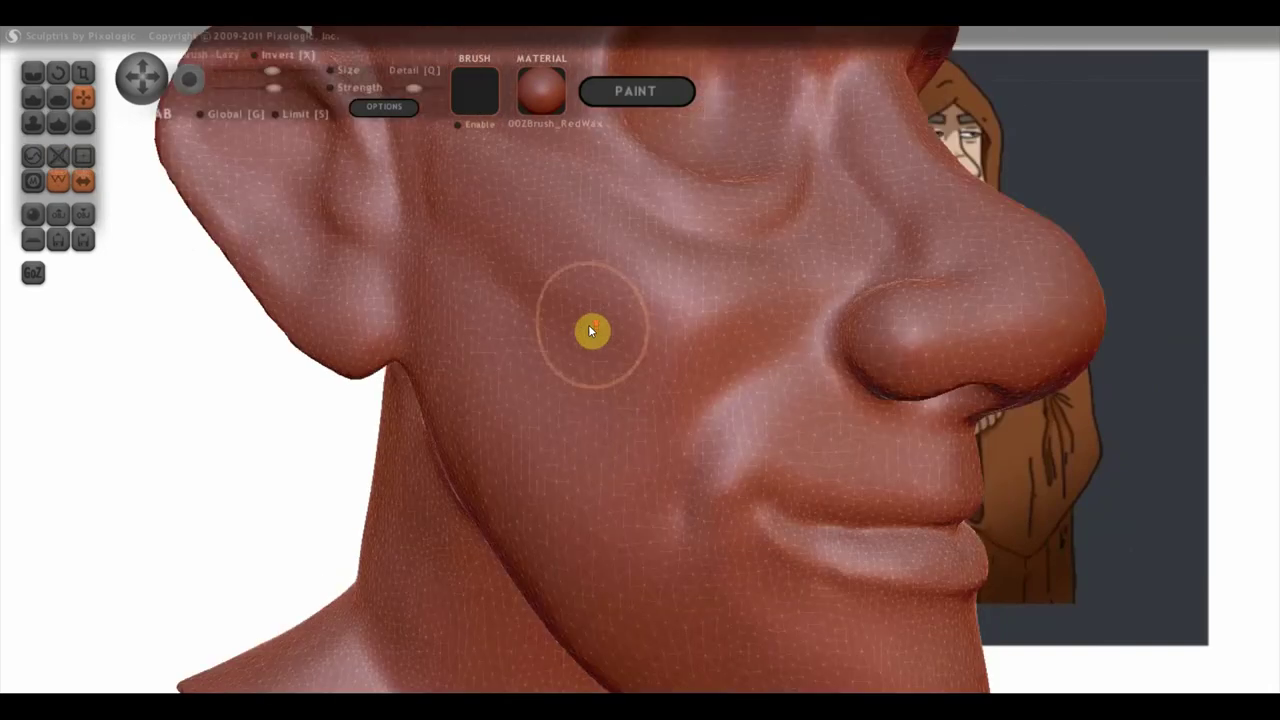
scroll(610, 327, "down", 3)
scroll(610, 327, "down", 1)
scroll(606, 327, "down", 2)
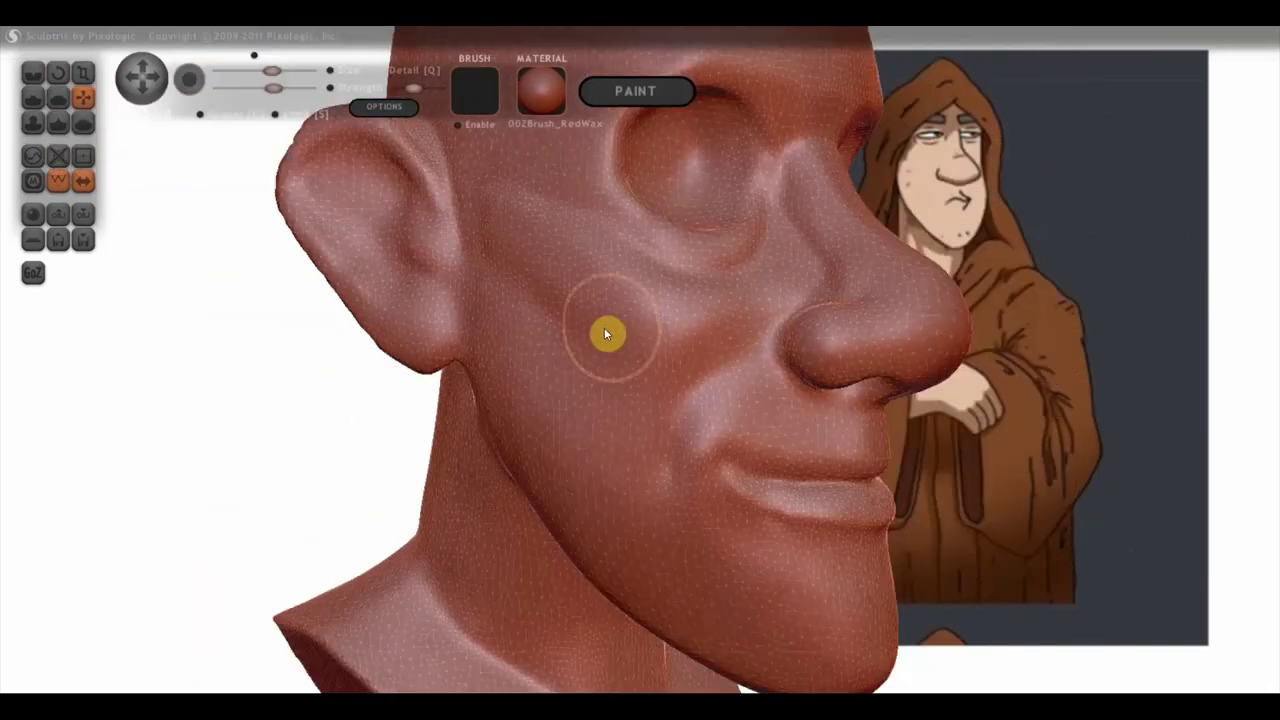
scroll(596, 329, "down", 2)
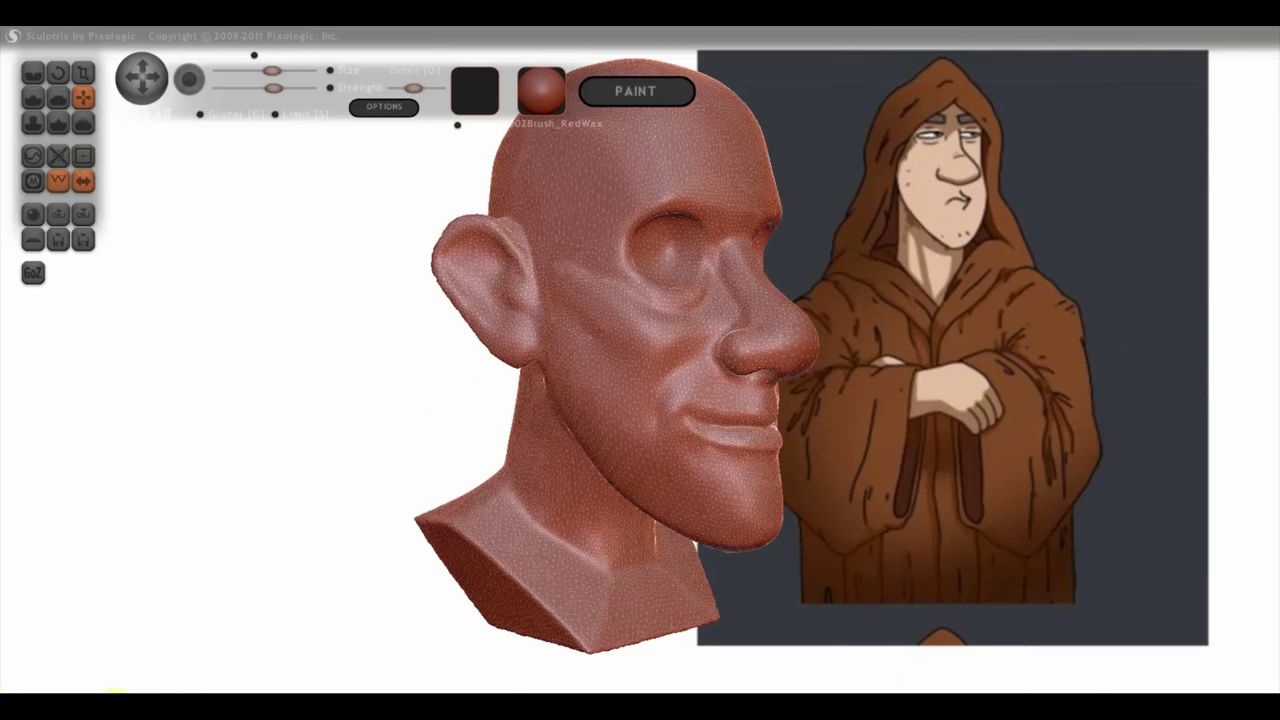
scroll(198, 553, "up", 2)
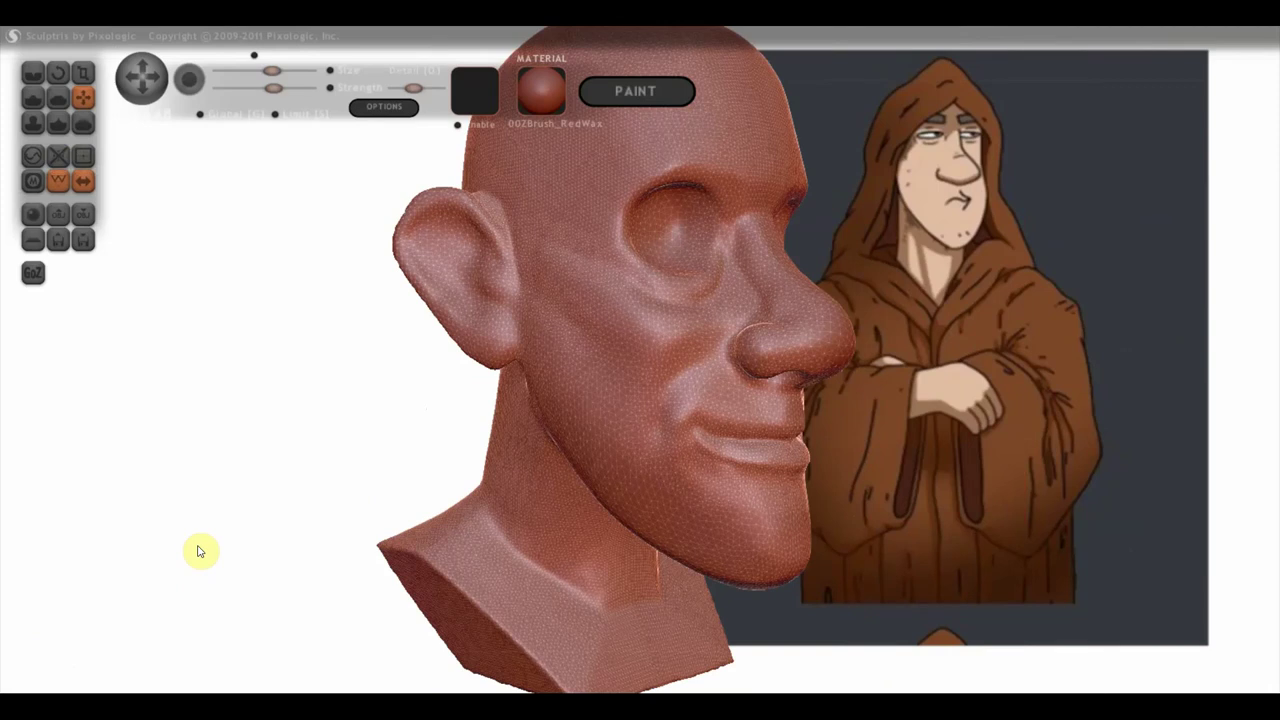
scroll(686, 501, "down", 2)
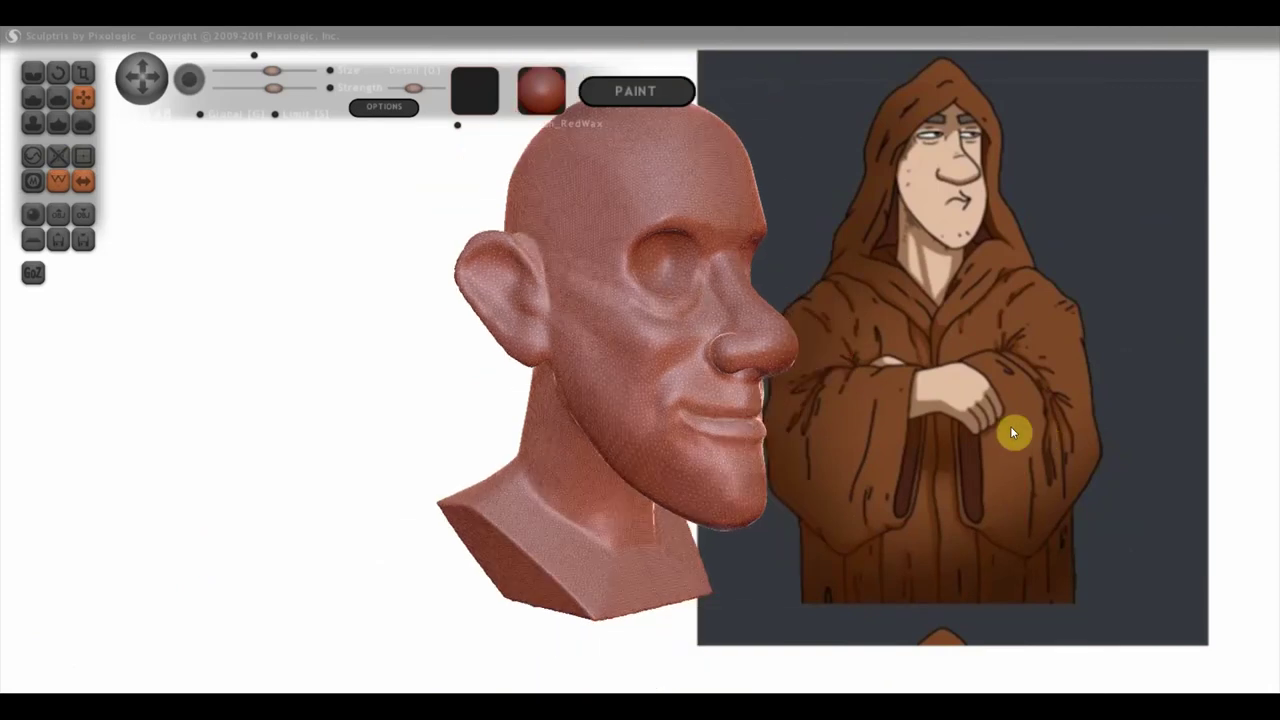
left_click(62, 183)
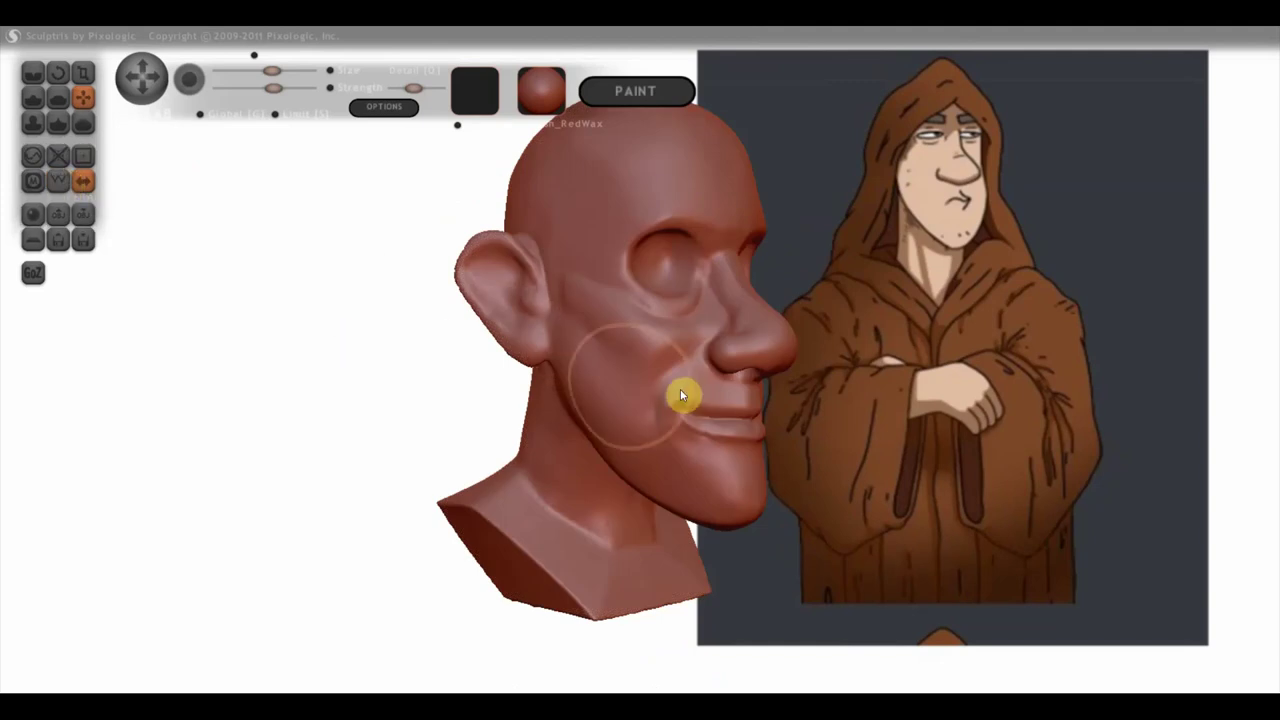
mouse_move(863, 385)
left_mouse_down()
mouse_move(758, 390)
mouse_move(872, 377)
mouse_move(757, 363)
left_mouse_up()
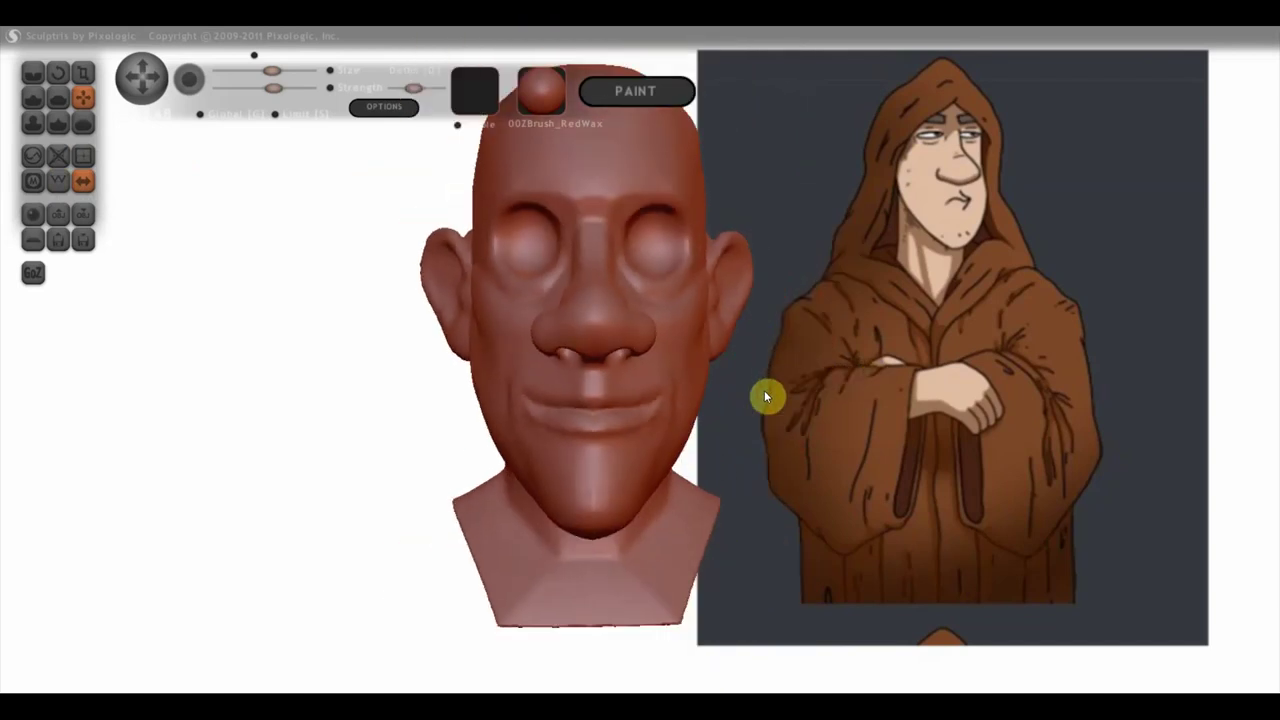
mouse_move(812, 375)
left_mouse_down()
mouse_move(829, 367)
mouse_move(808, 371)
mouse_move(766, 528)
left_mouse_up()
scroll(751, 380, "up", 2)
Step: Build up raised brow ridges over both eyes with a slightly smaller sculpt brush
scroll(765, 369, "up", 2)
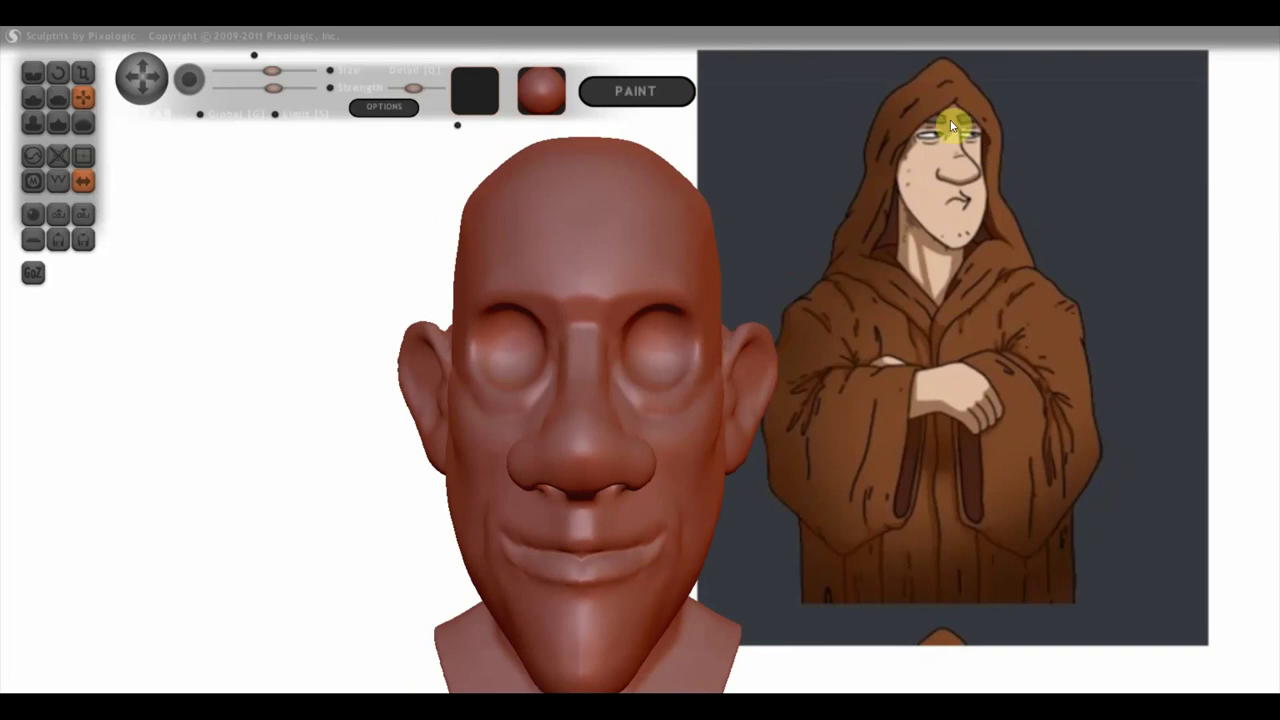
left_click(33, 97)
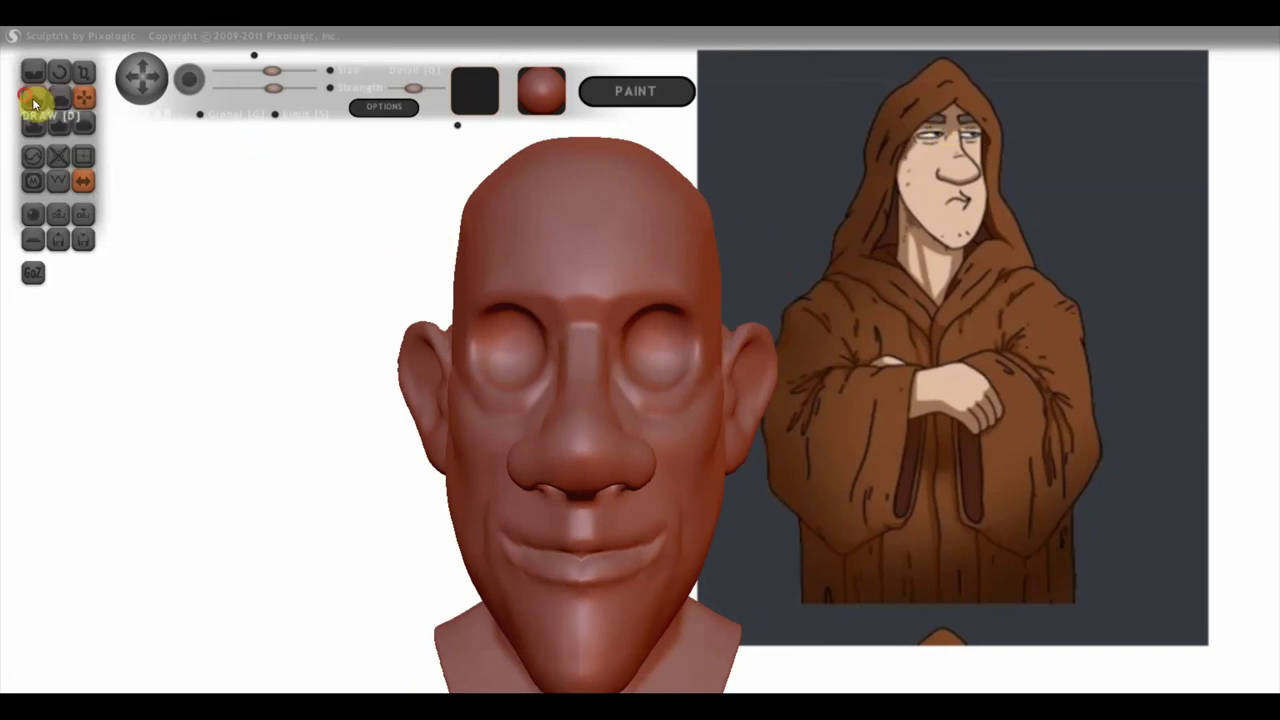
scroll(454, 293, "up", 2)
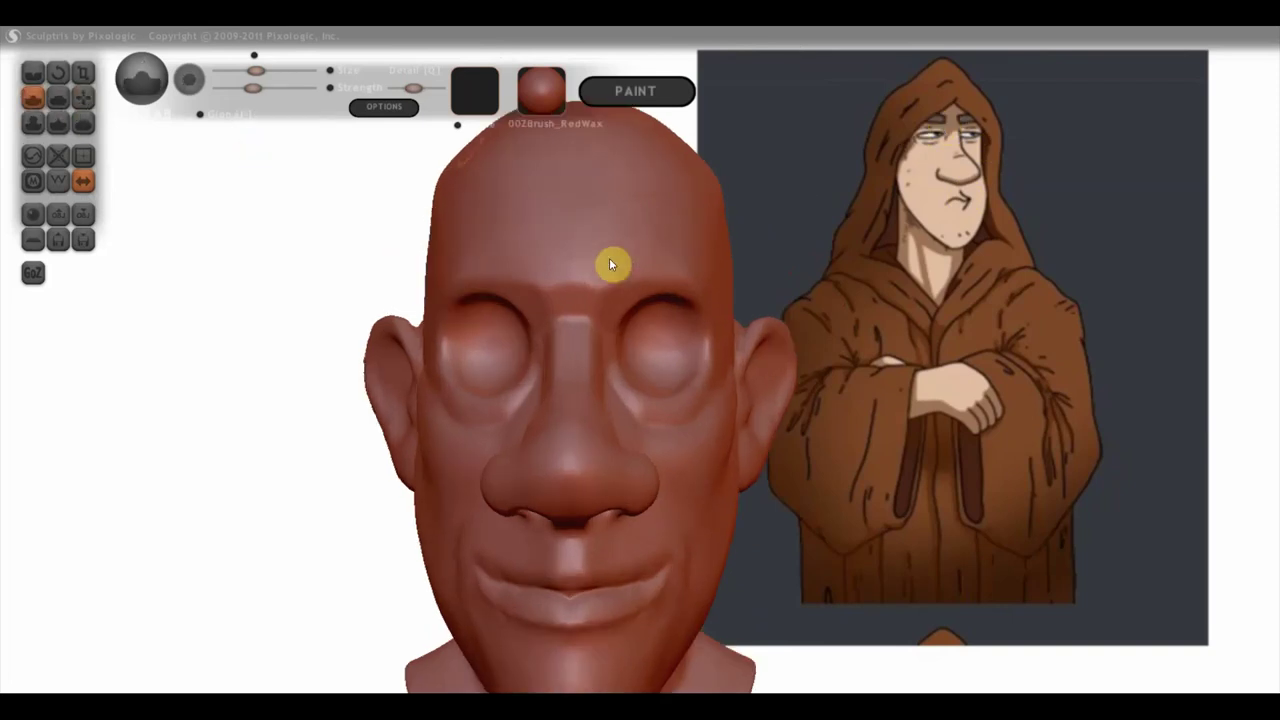
scroll(619, 254, "up", 2)
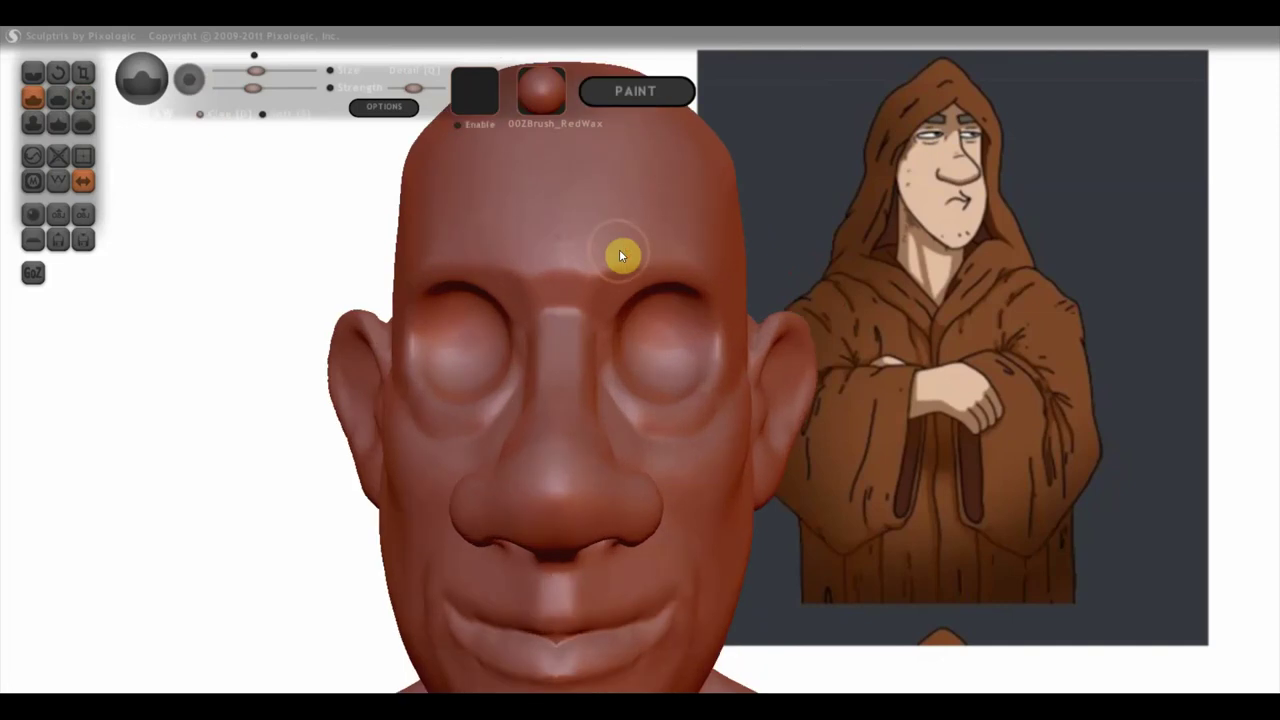
left_click_drag(256, 70, 249, 70)
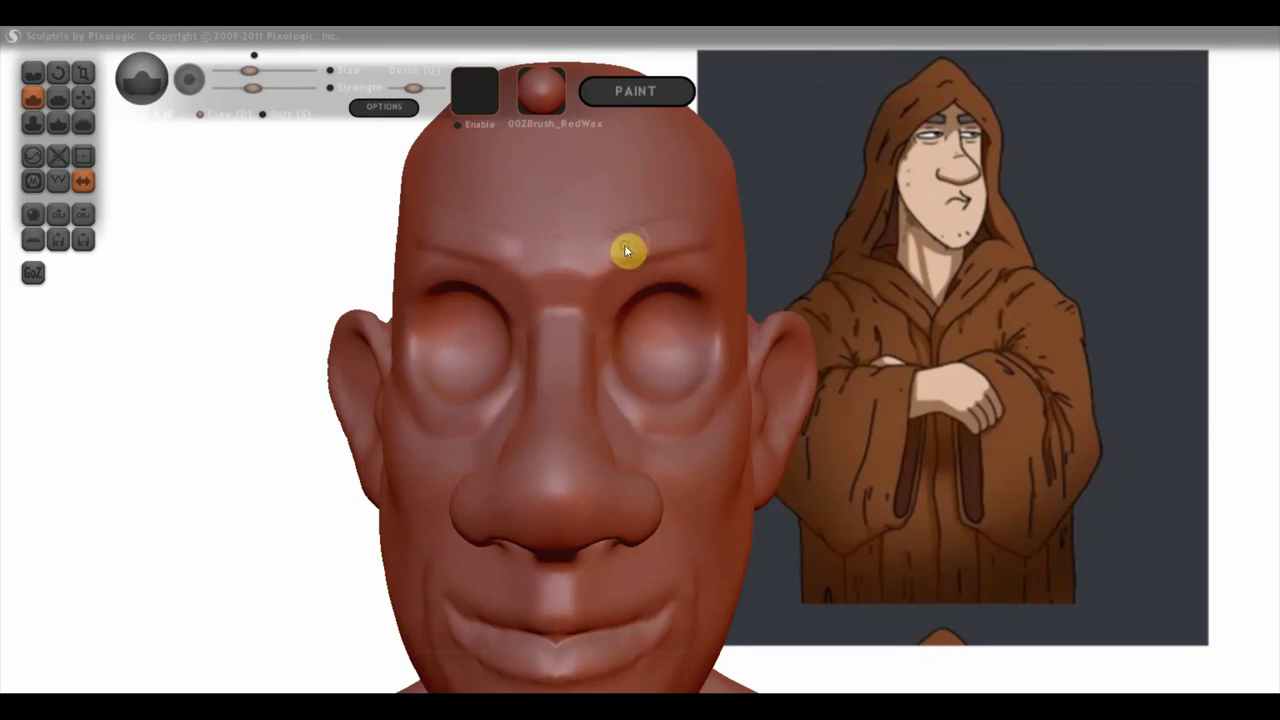
right_click_drag(710, 241, 698, 227)
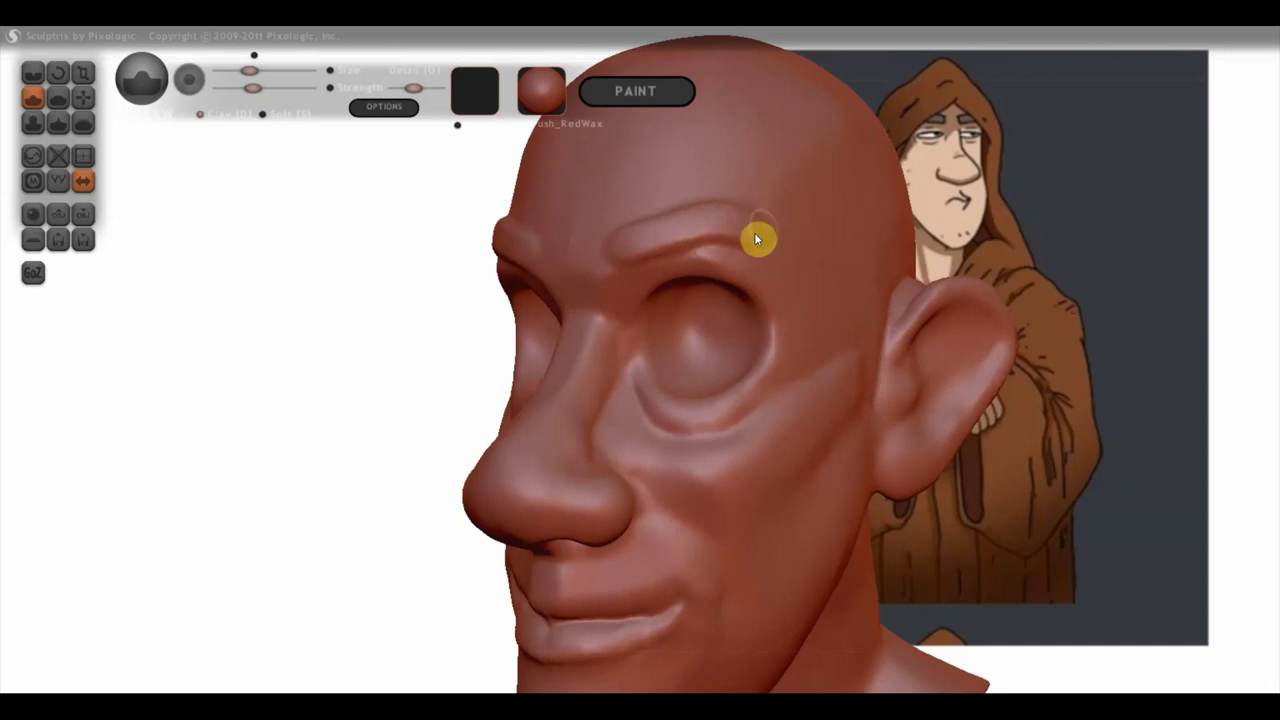
mouse_move(683, 228)
right_mouse_down()
mouse_move(766, 245)
mouse_move(868, 227)
right_mouse_up()
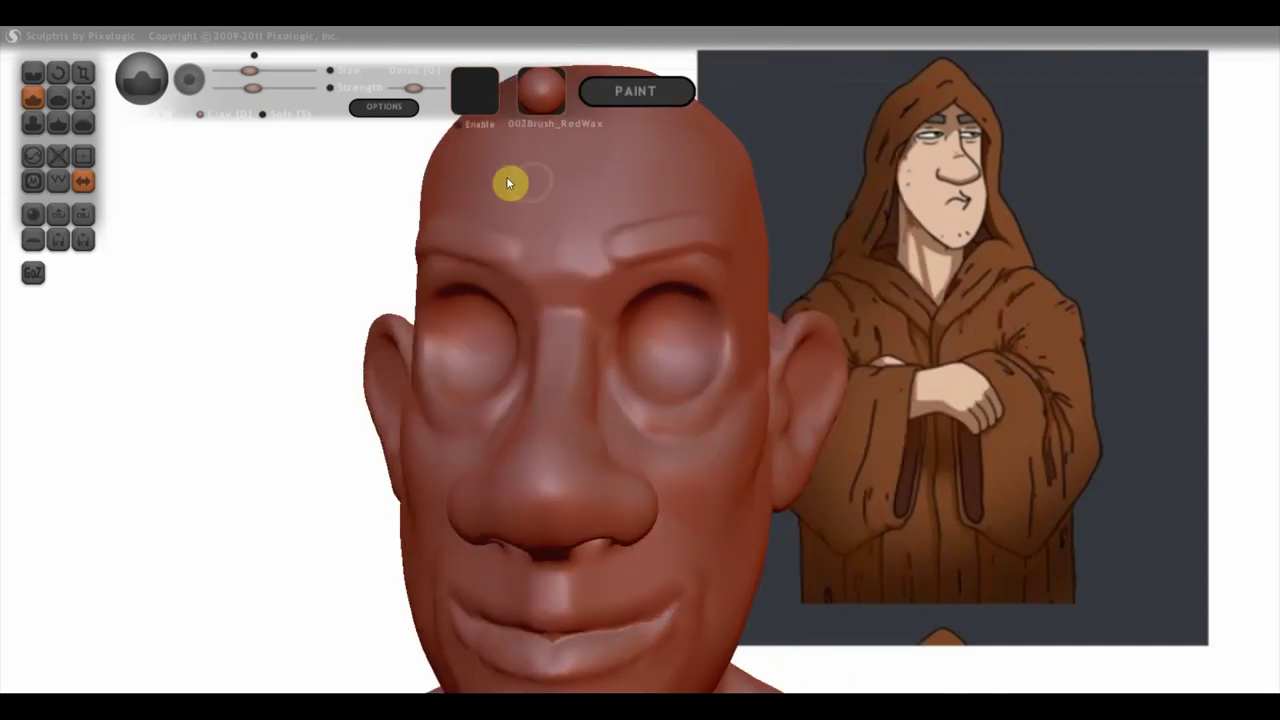
Step: Carve a crease along the right brow ridge with a lower-strength crease brush, checking from the side
left_click(31, 72)
scroll(587, 237, "up", 2)
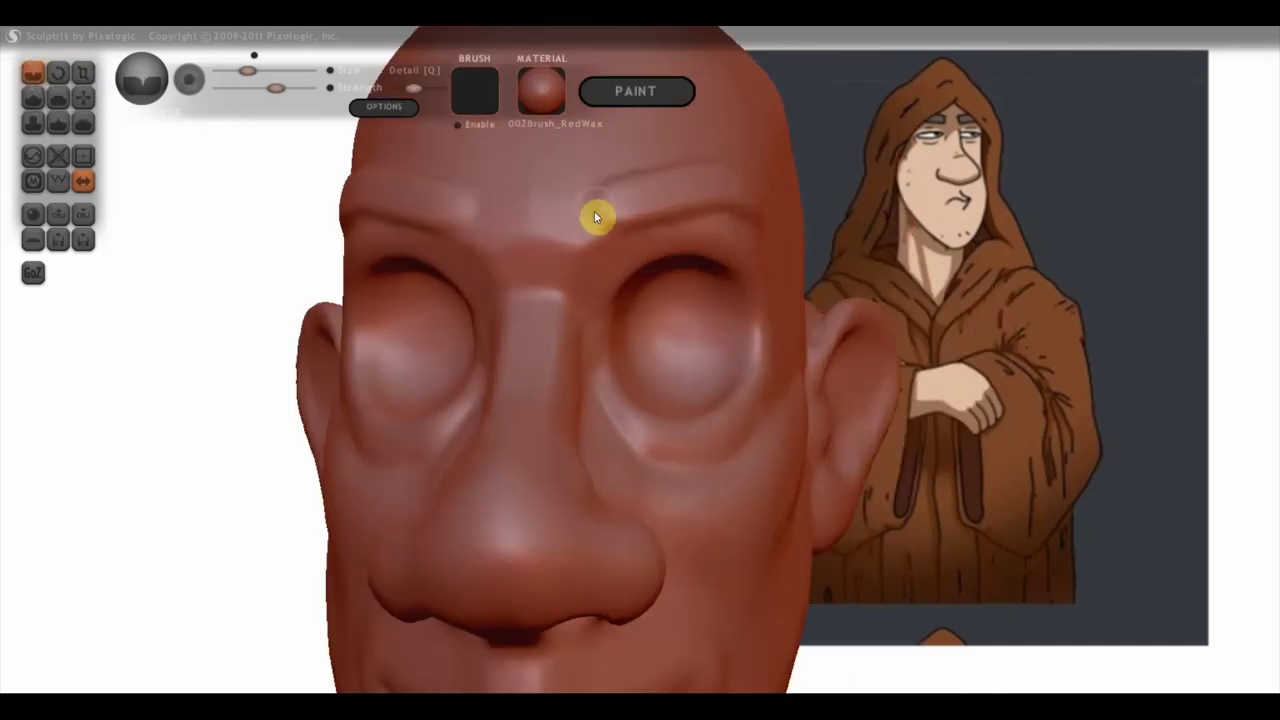
left_click_drag(276, 88, 251, 88)
left_click_drag(598, 202, 612, 234)
mouse_move(592, 193)
right_mouse_down()
mouse_move(708, 260)
mouse_move(636, 232)
right_mouse_up()
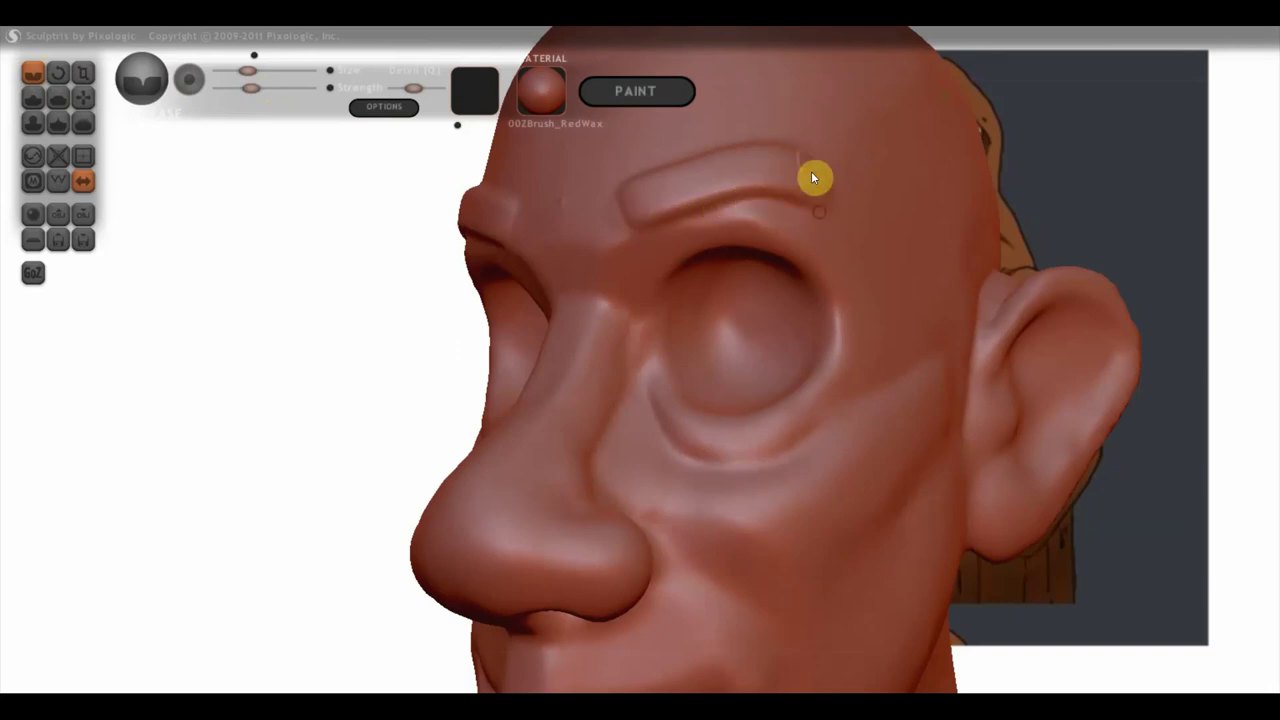
right_click_drag(815, 217, 777, 314)
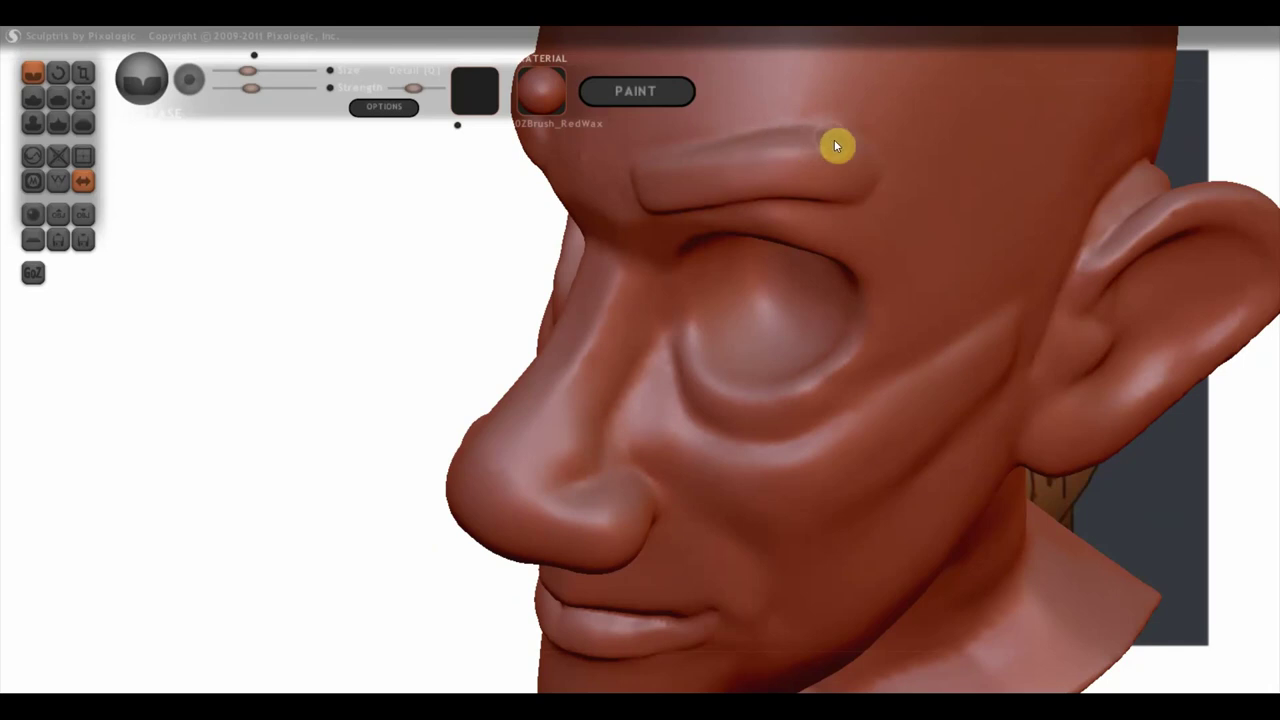
mouse_move(863, 153)
right_mouse_down()
mouse_move(914, 203)
mouse_move(883, 203)
right_mouse_up()
mouse_move(808, 157)
right_mouse_down()
mouse_move(871, 178)
mouse_move(929, 129)
mouse_move(986, 117)
right_mouse_up()
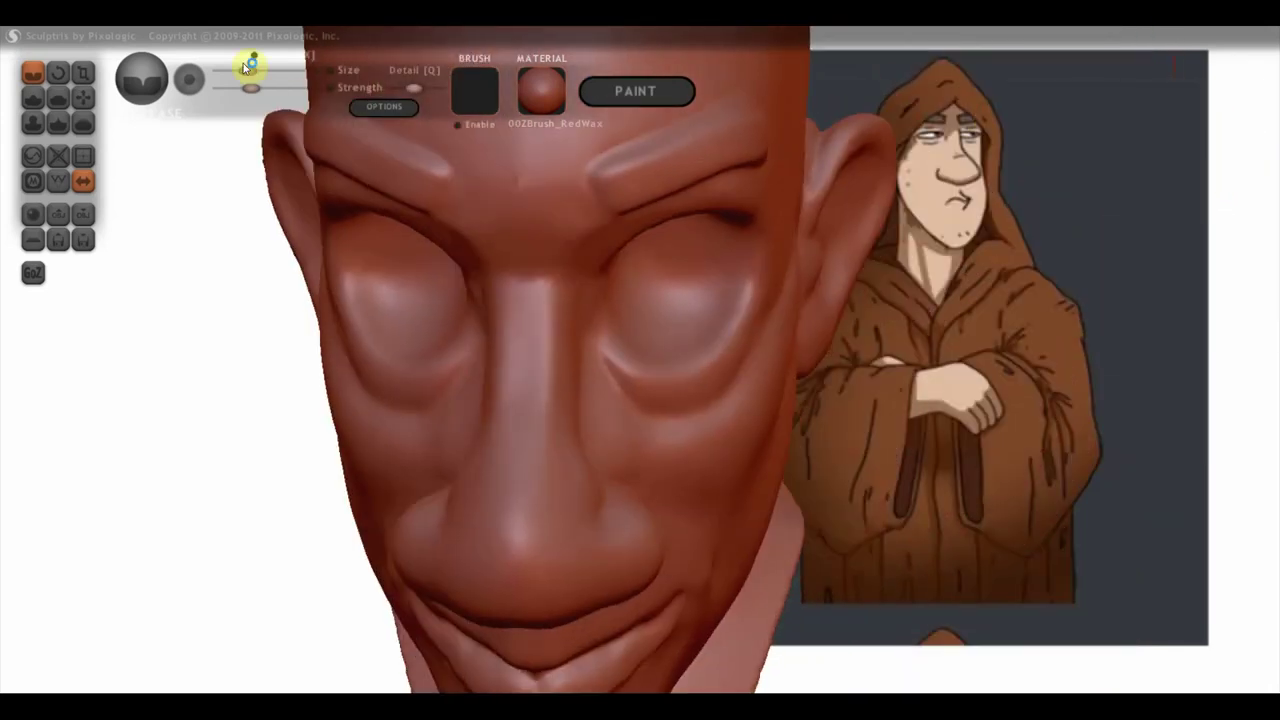
left_click(62, 100)
Step: Shrink the brush for fine brow work, viewing the brow from below
scroll(694, 237, "up", 5)
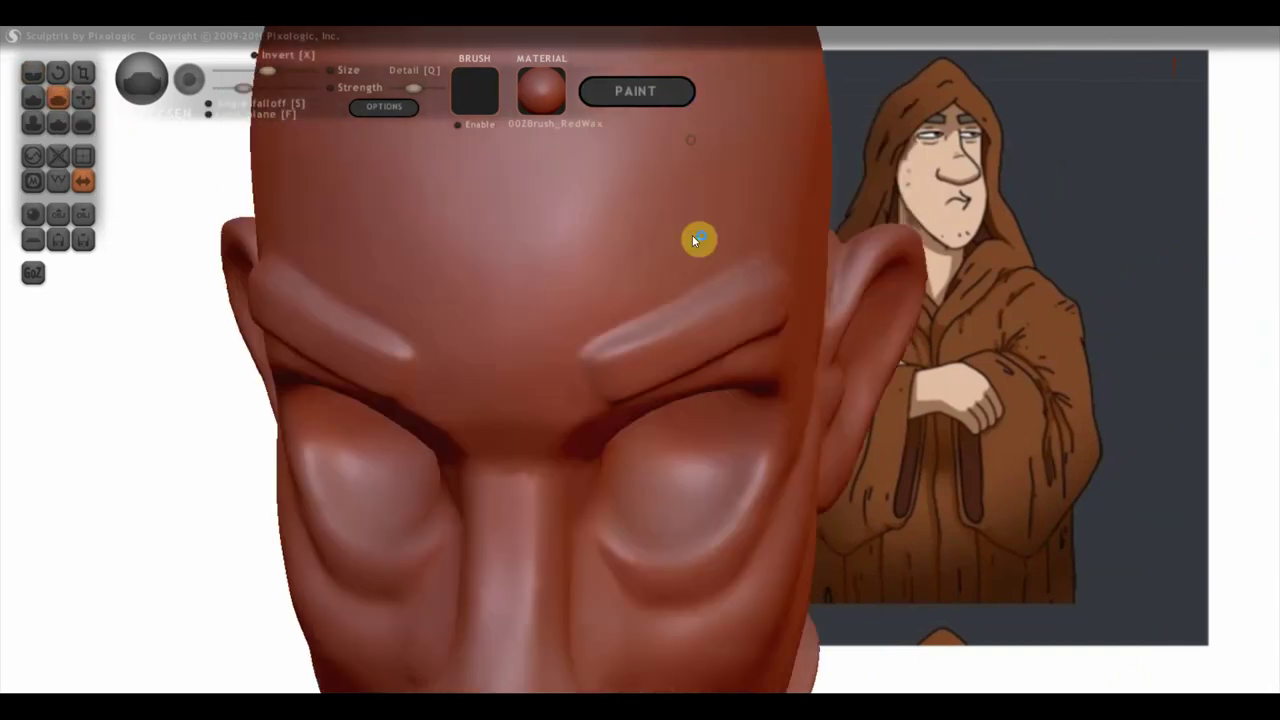
scroll(676, 408, "up", 5)
scroll(500, 210, "down", 5)
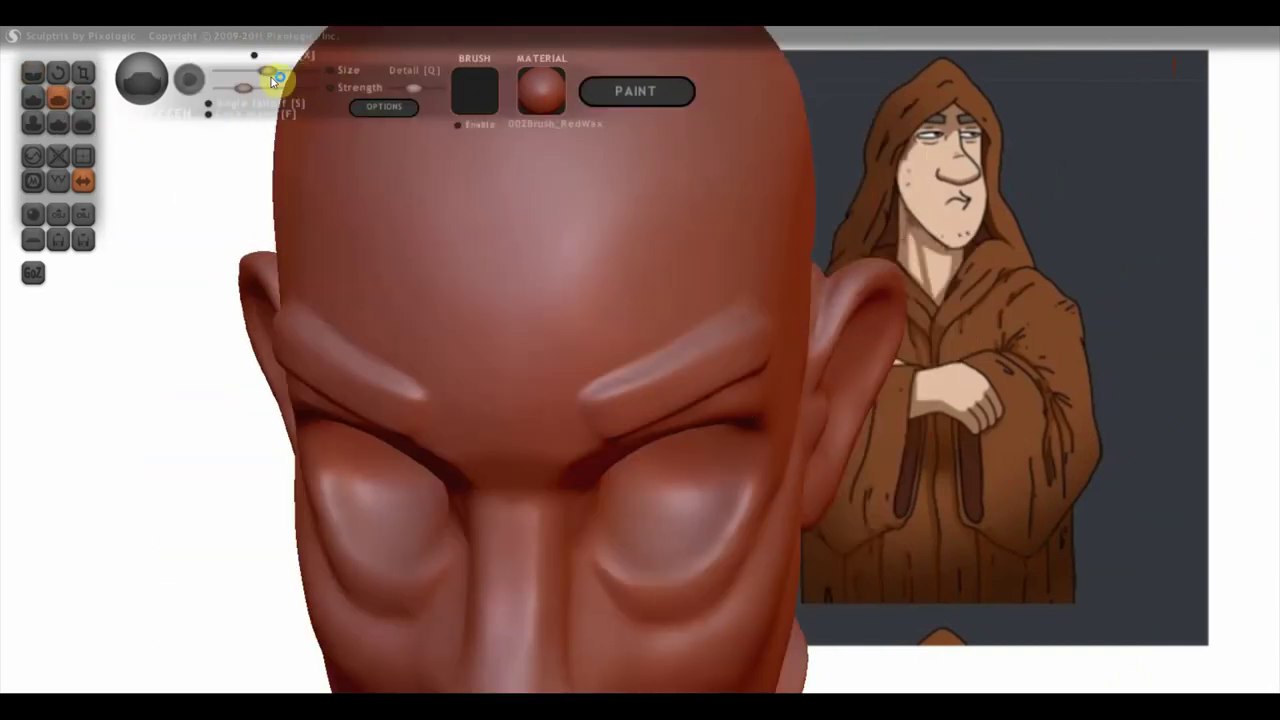
right_click_drag(626, 380, 626, 412)
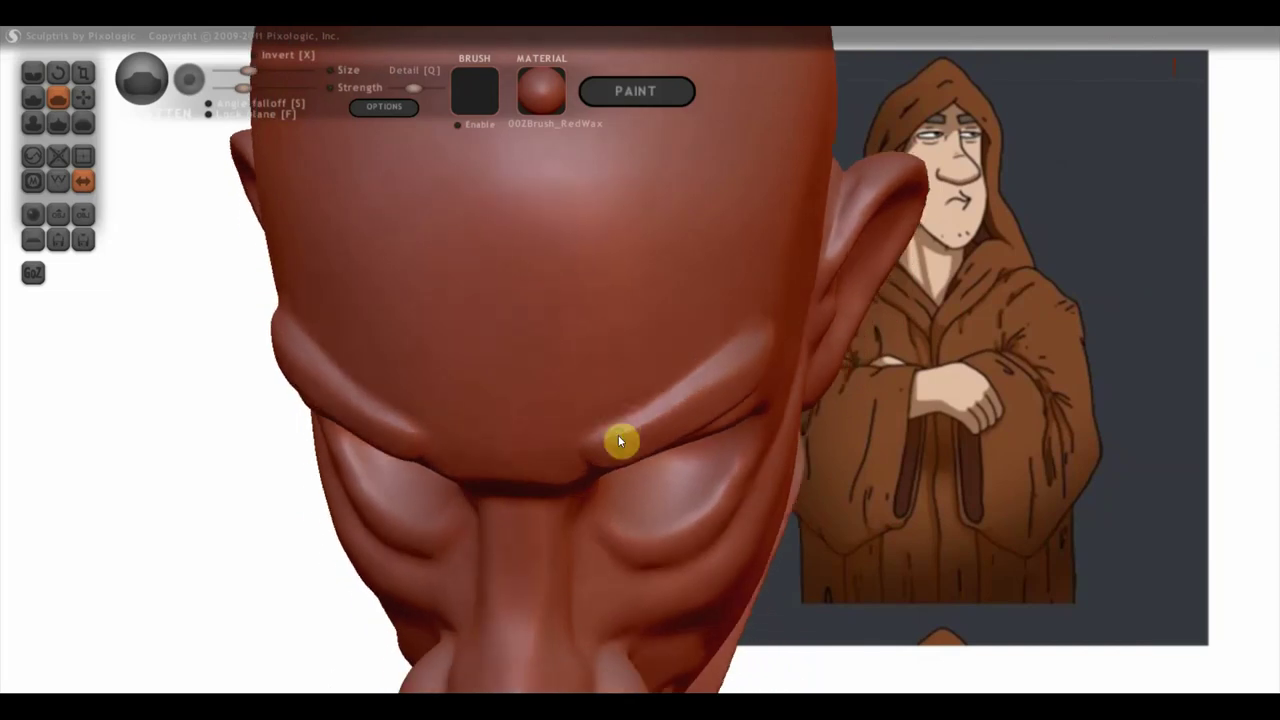
scroll(626, 412, "up", 3)
scroll(663, 455, "down", 3)
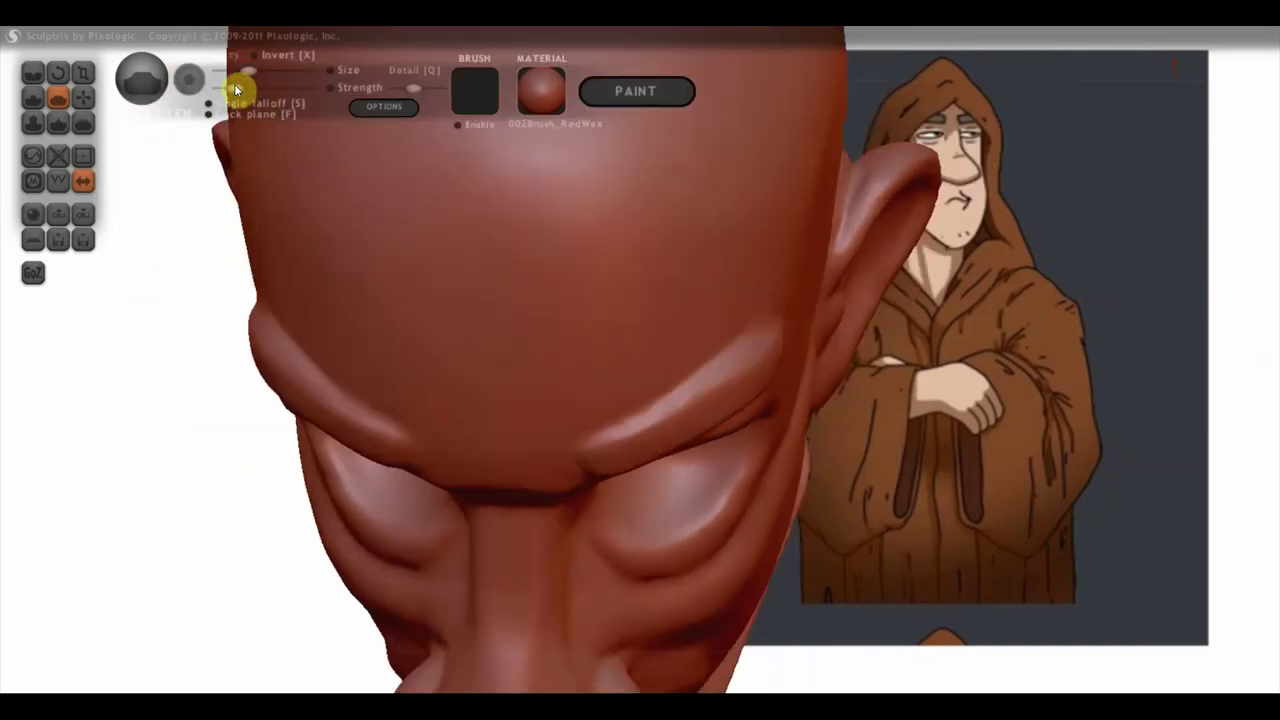
left_click_drag(248, 72, 238, 71)
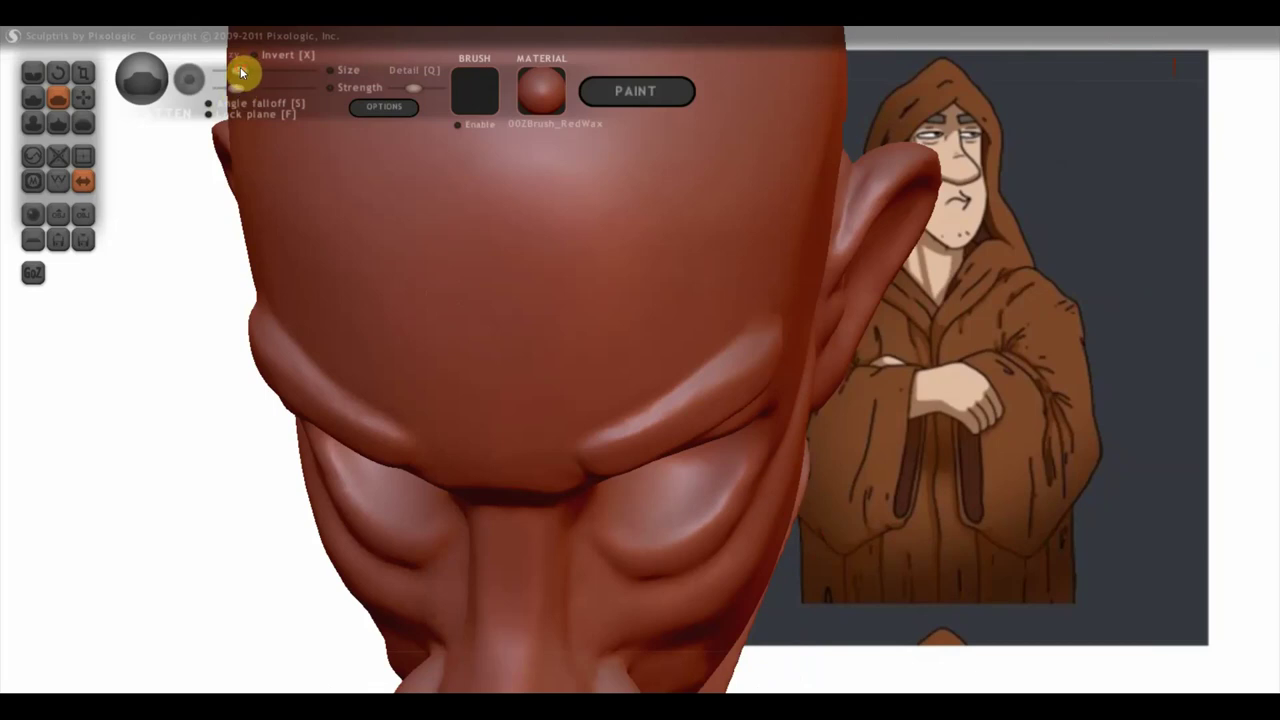
scroll(650, 400, "up", 3)
scroll(768, 345, "down", 3)
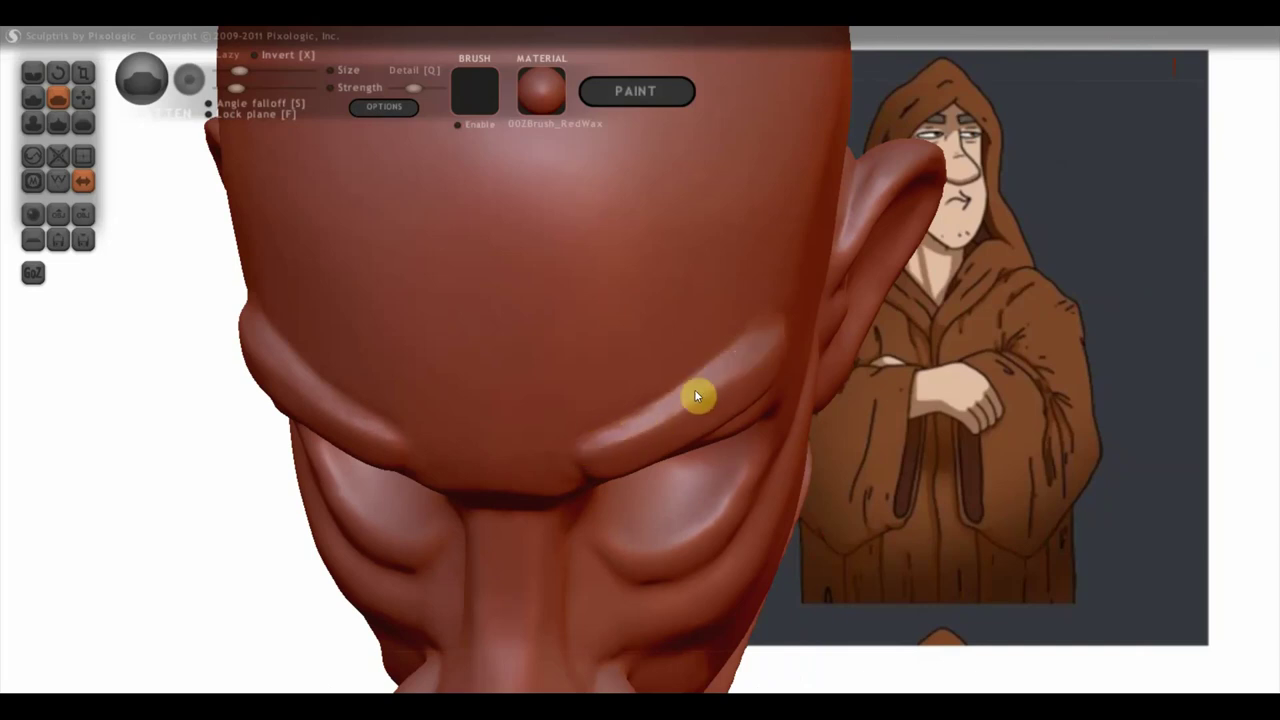
Step: Build up the brow ridge above the eye and deepen and lengthen its crease
right_click_drag(590, 450, 646, 308)
scroll(747, 295, "up", 2)
left_click_drag(643, 414, 647, 431)
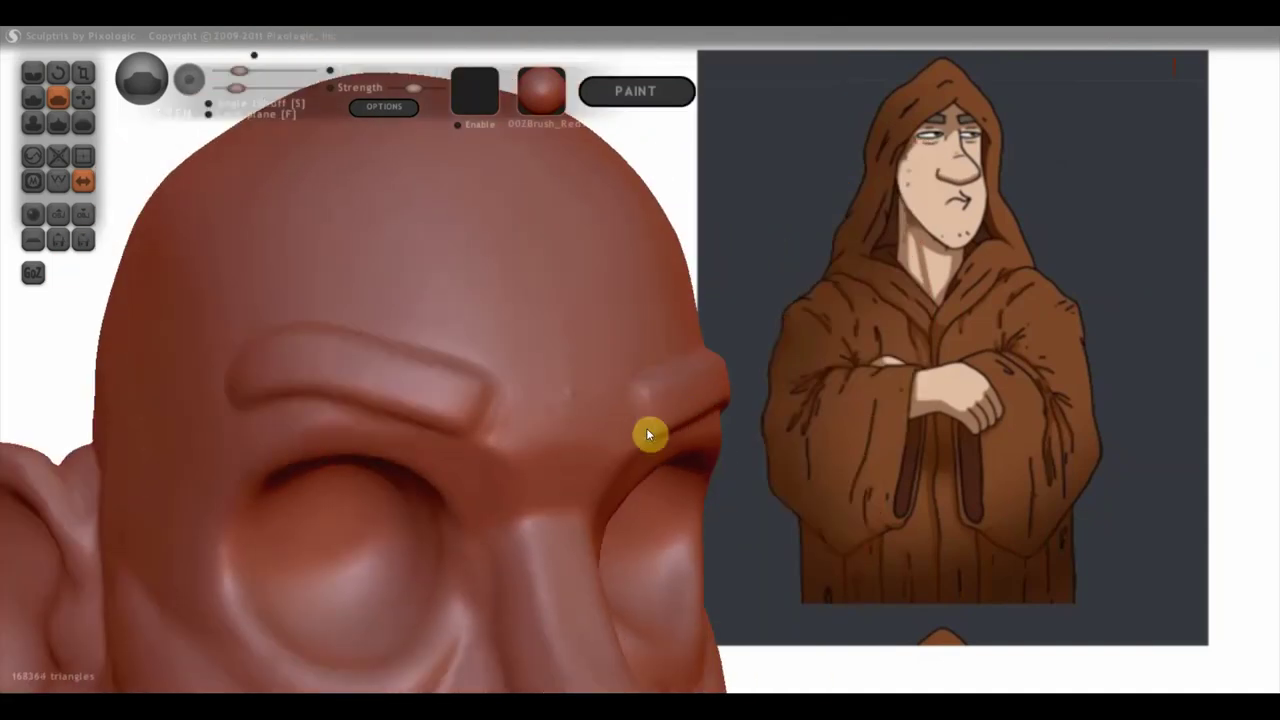
right_click_drag(650, 433, 434, 320)
left_click_drag(624, 401, 692, 378)
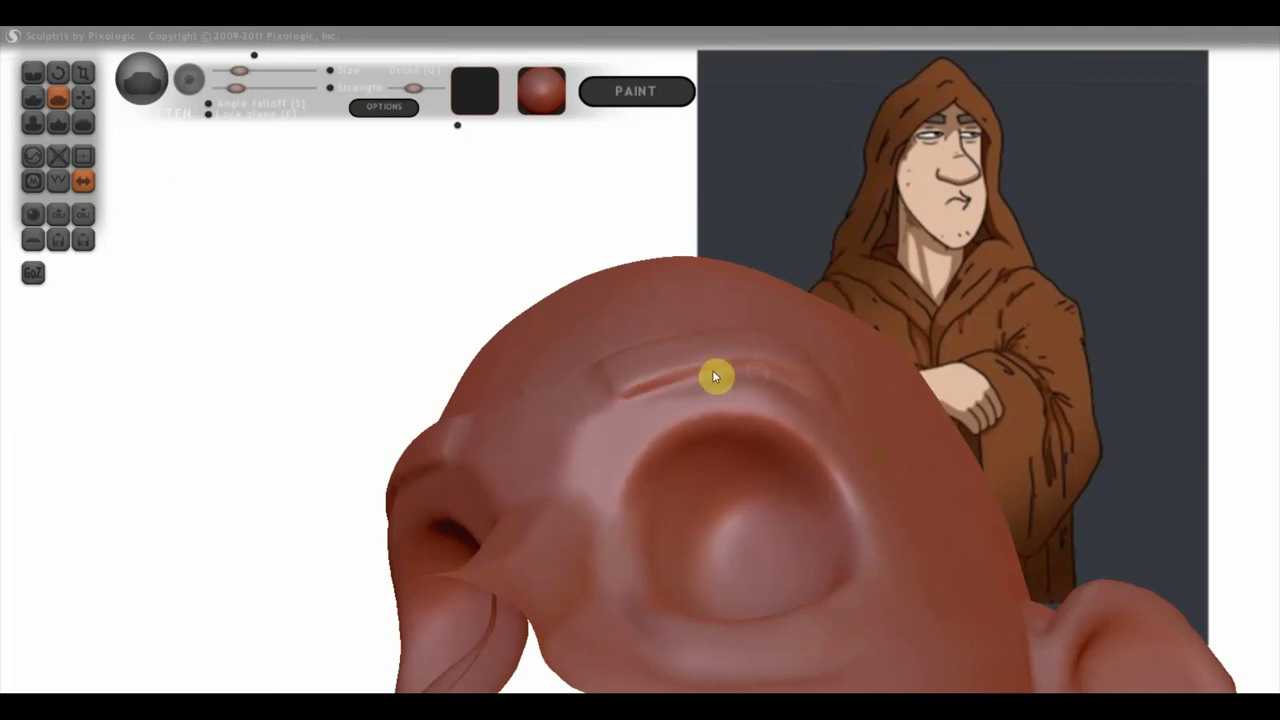
mouse_move(623, 400)
right_mouse_down()
mouse_move(709, 409)
mouse_move(549, 460)
right_mouse_up()
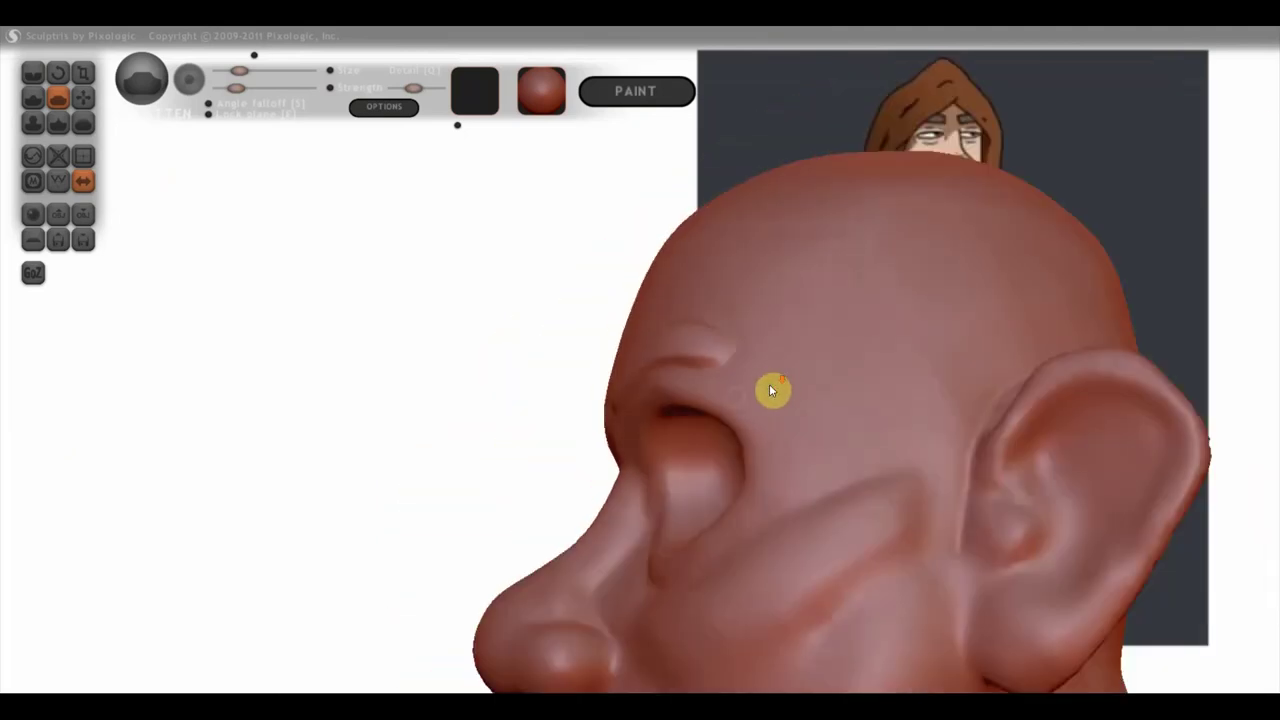
mouse_move(808, 449)
left_mouse_down()
mouse_move(799, 357)
mouse_move(828, 388)
left_mouse_up()
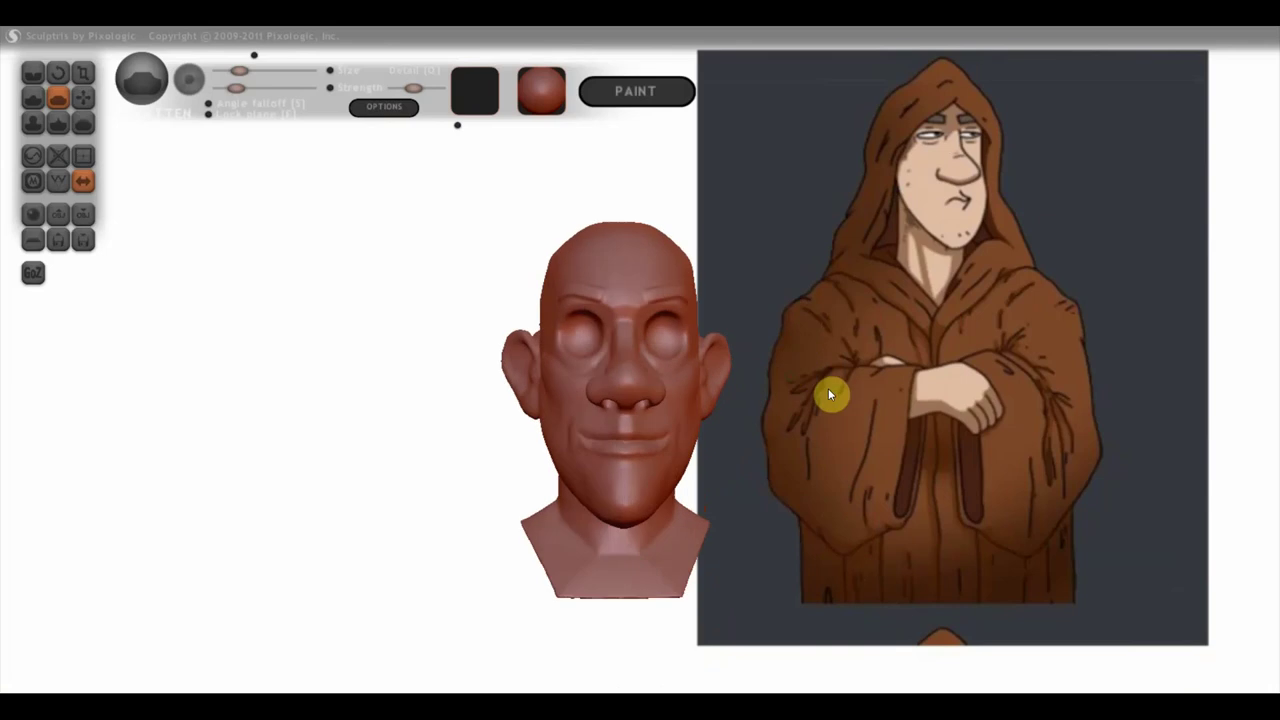
Step: Reshape the nose with a different sculpting brush, checking it from front and side
scroll(818, 387, "up", 5)
left_click_drag(705, 346, 622, 435)
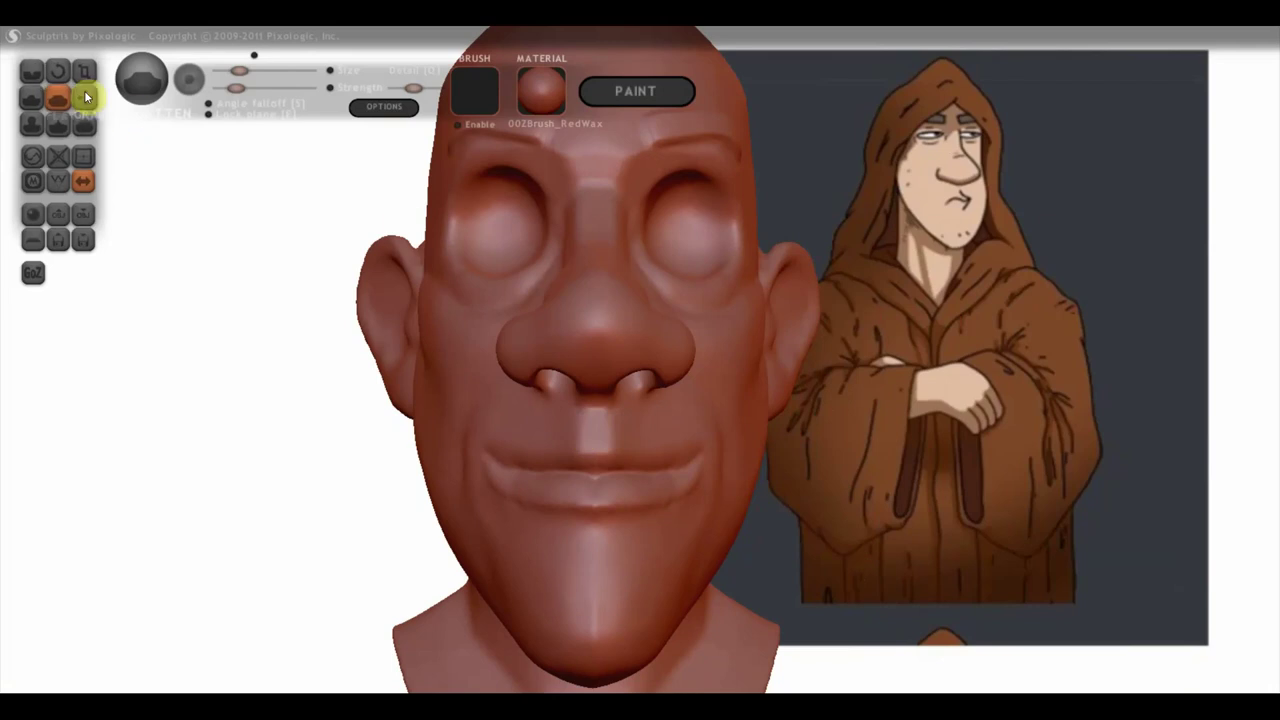
left_click(33, 96)
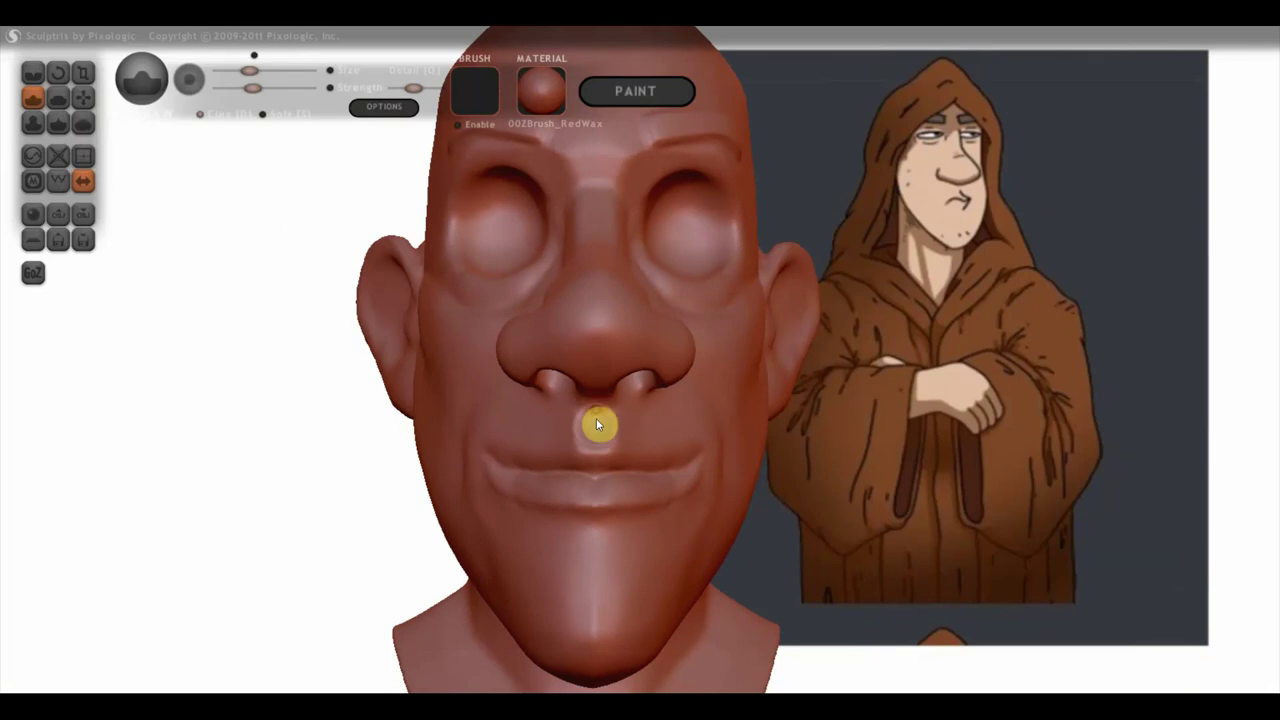
scroll(616, 397, "up", 3)
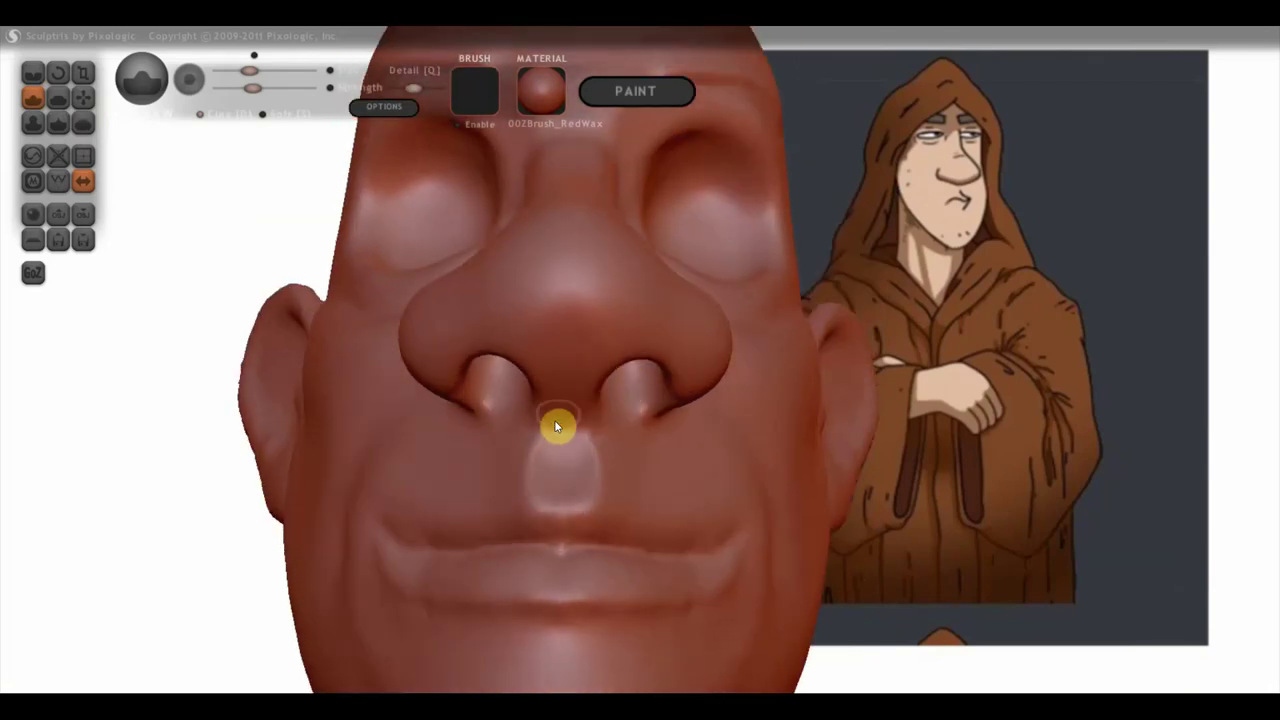
scroll(564, 405, "down", 2)
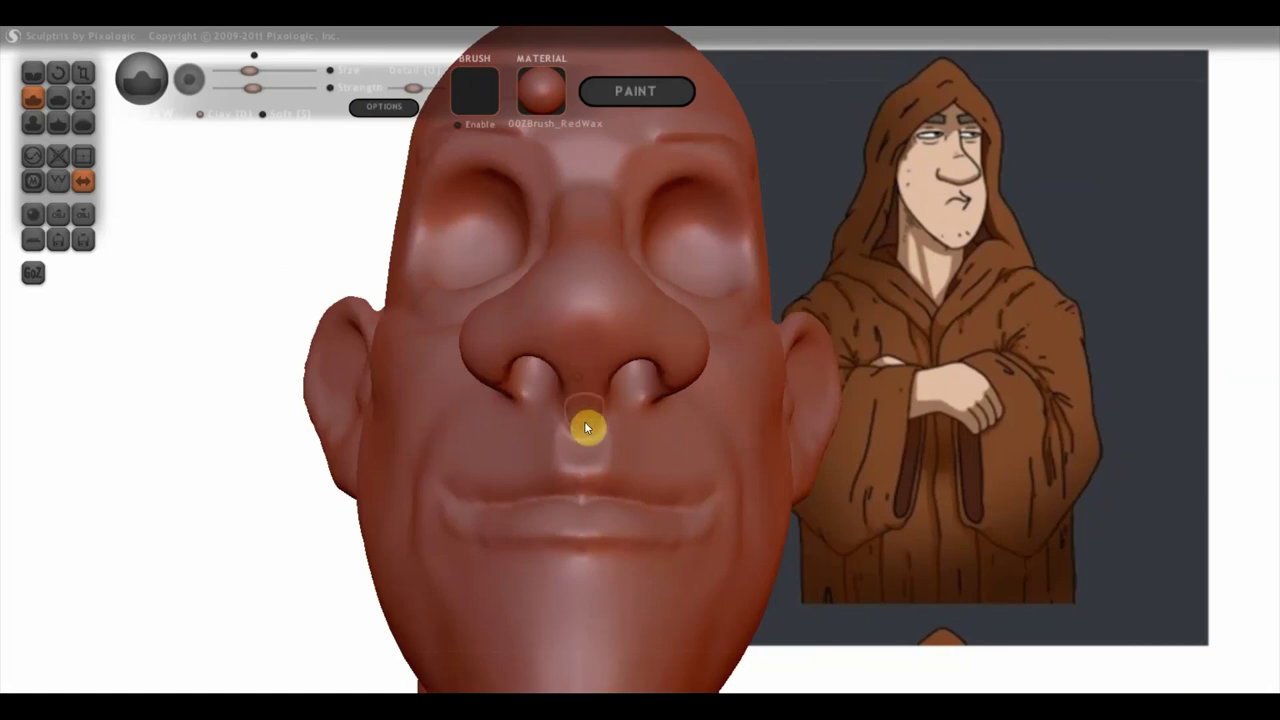
mouse_move(587, 418)
right_mouse_down()
mouse_move(409, 477)
mouse_move(388, 468)
mouse_move(477, 460)
mouse_move(574, 406)
right_mouse_up()
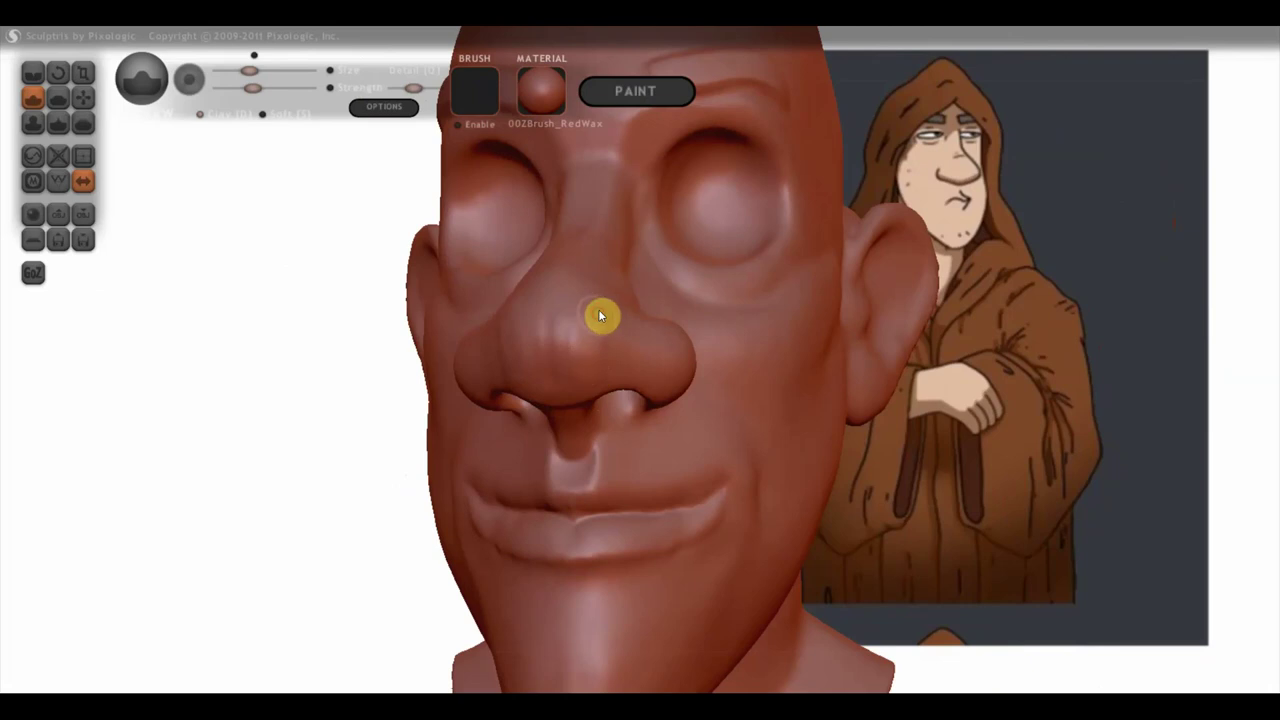
mouse_move(577, 308)
right_mouse_down()
mouse_move(584, 373)
mouse_move(570, 355)
right_mouse_up()
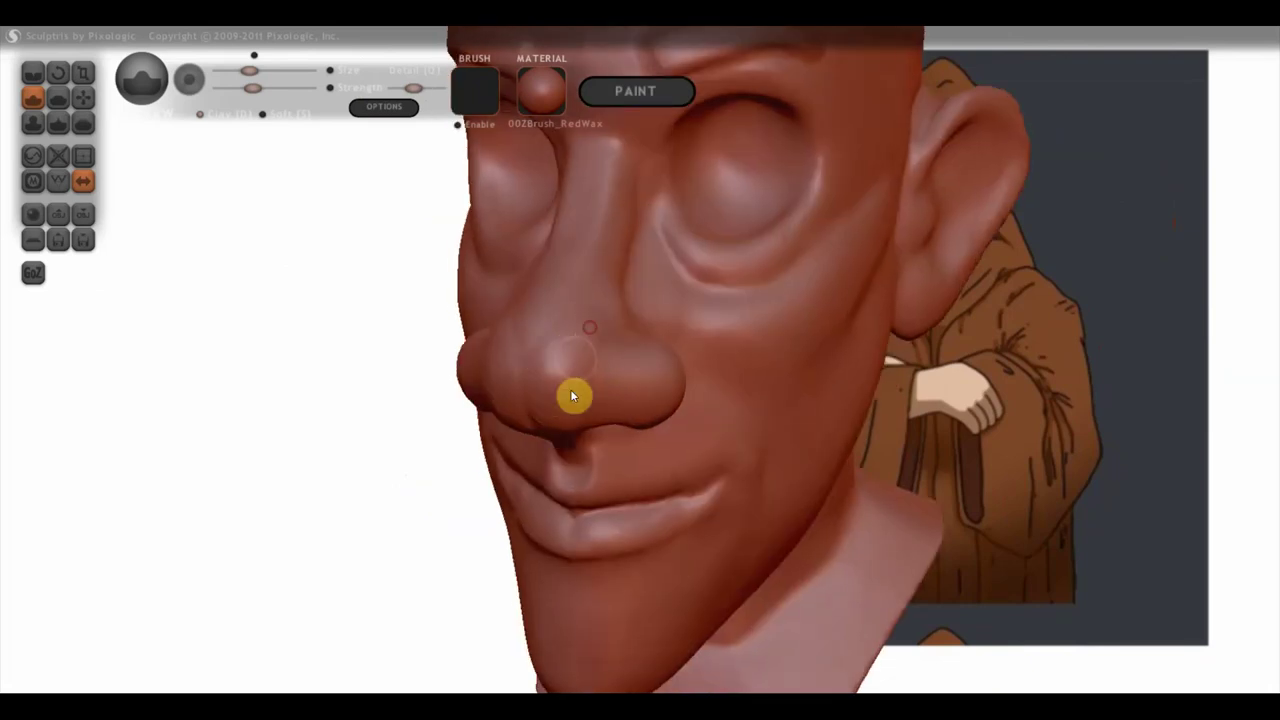
mouse_move(577, 418)
right_mouse_down()
mouse_move(697, 357)
mouse_move(610, 328)
right_mouse_up()
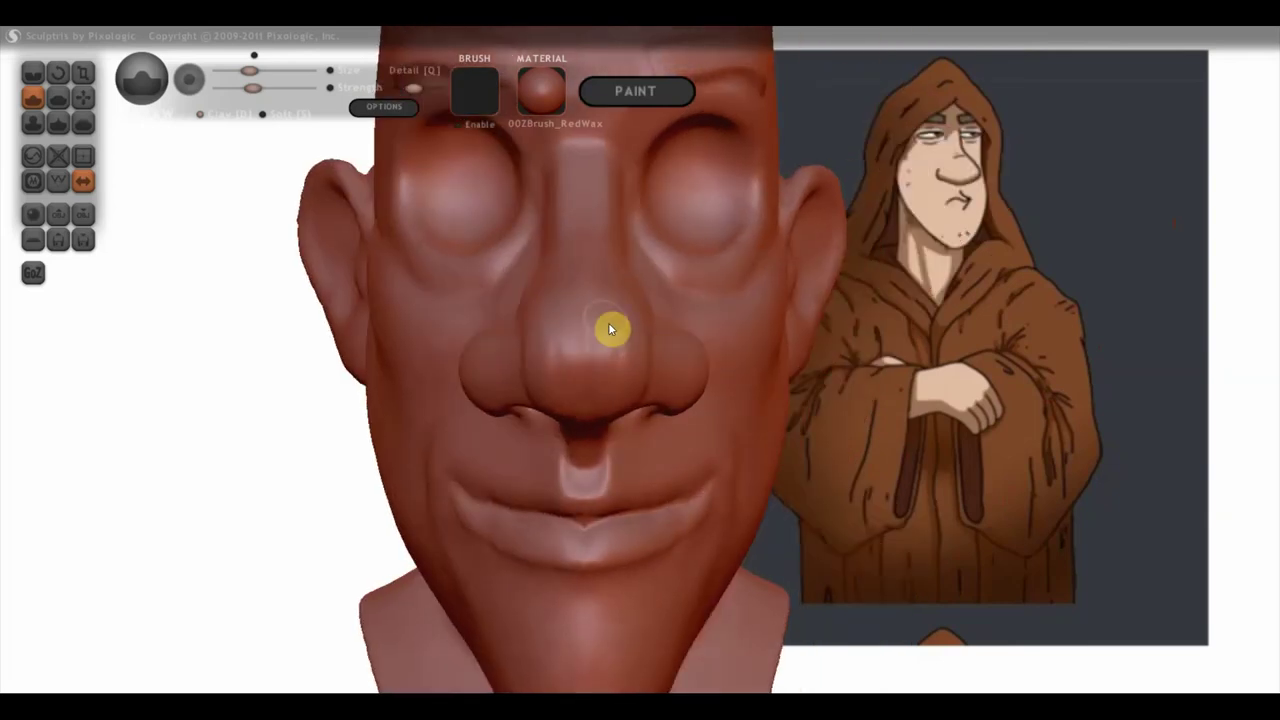
right_click_drag(486, 287, 664, 343)
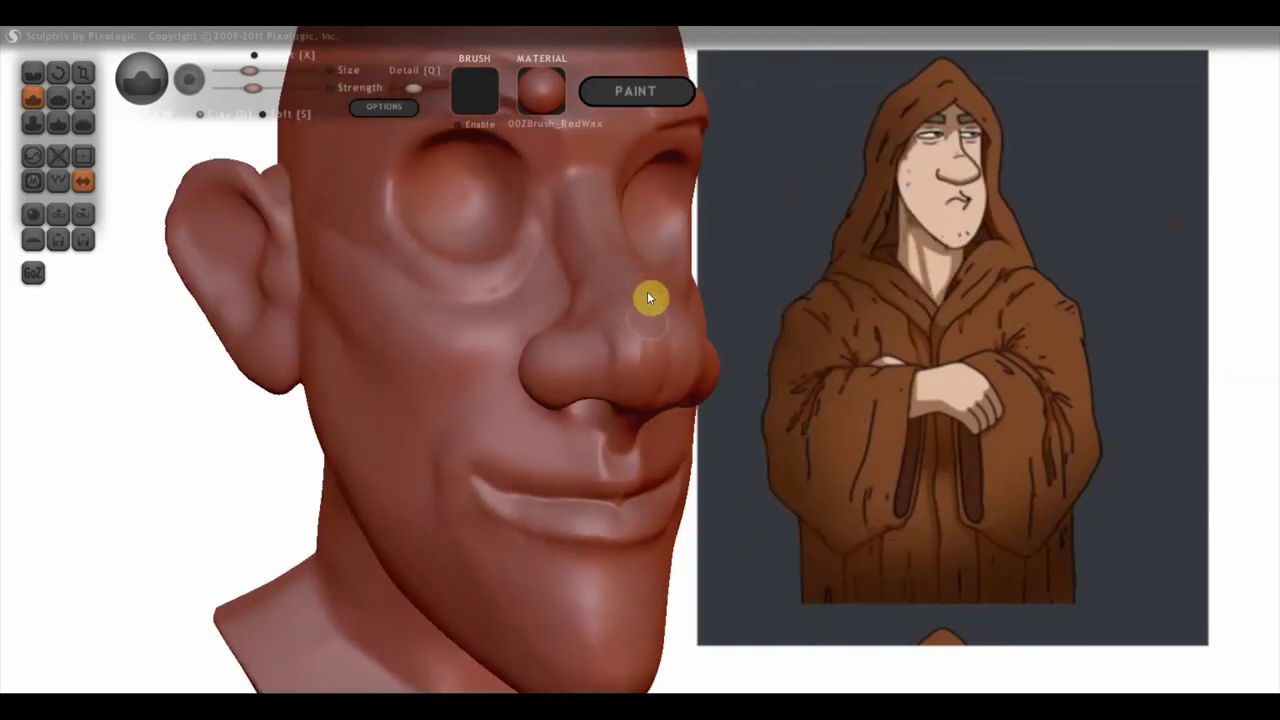
Step: Switch brushes and swing the head to both sides to check the nose profile
left_click(33, 72)
right_click_drag(506, 243, 486, 280)
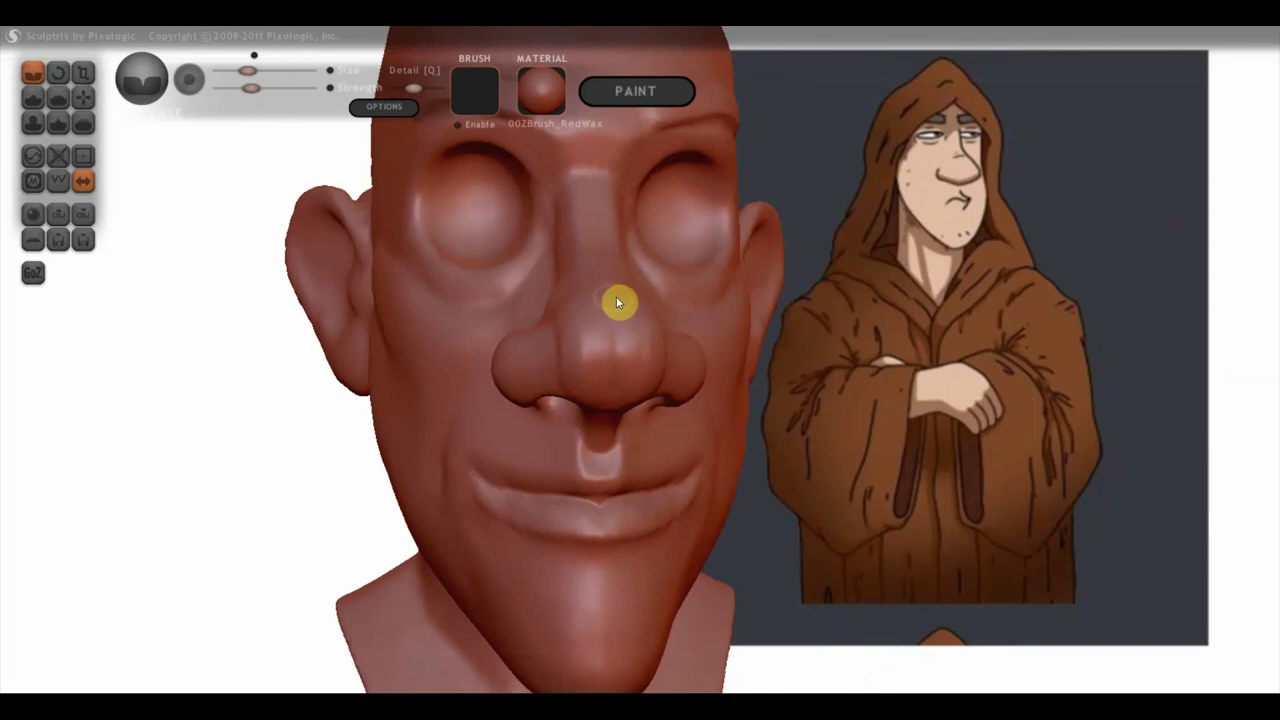
right_click_drag(612, 378, 776, 386)
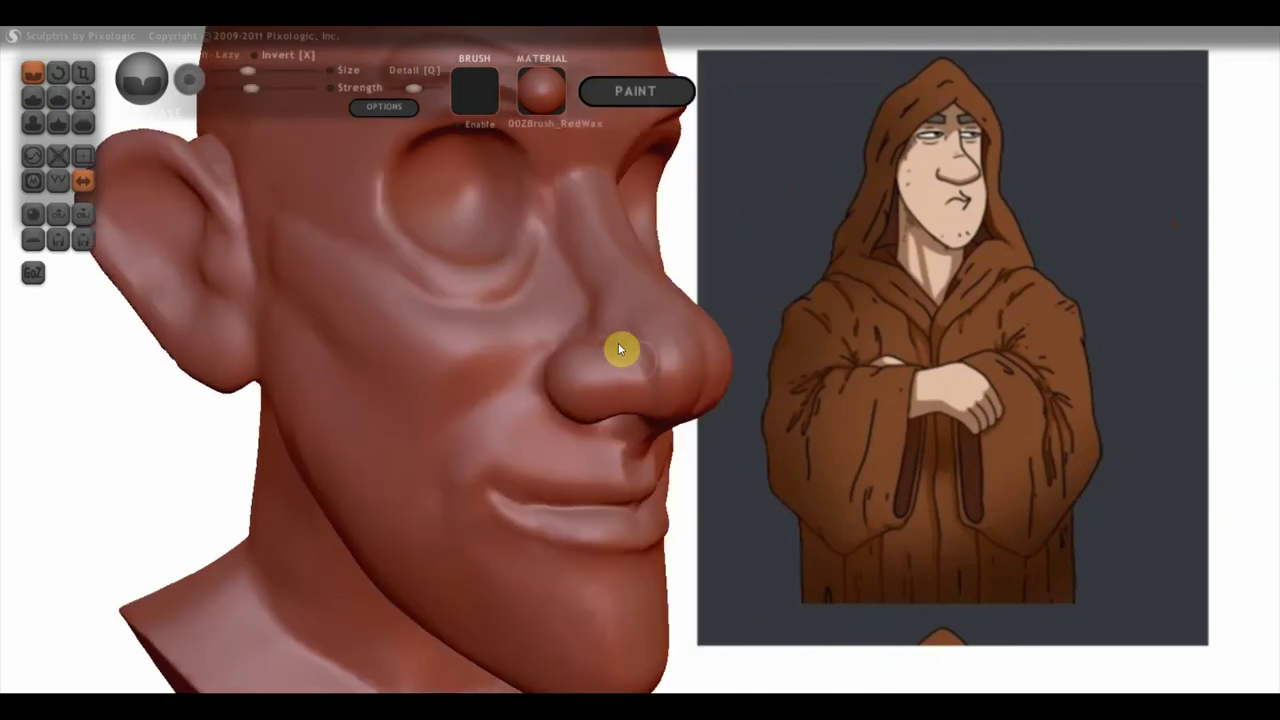
mouse_move(651, 418)
right_mouse_down()
mouse_move(327, 397)
mouse_move(611, 371)
mouse_move(577, 357)
mouse_move(486, 371)
mouse_move(486, 337)
mouse_move(373, 389)
mouse_move(371, 451)
mouse_move(446, 477)
mouse_move(569, 409)
mouse_move(510, 378)
mouse_move(606, 343)
mouse_move(1008, 309)
right_mouse_up()
scroll(606, 343, "down", 3)
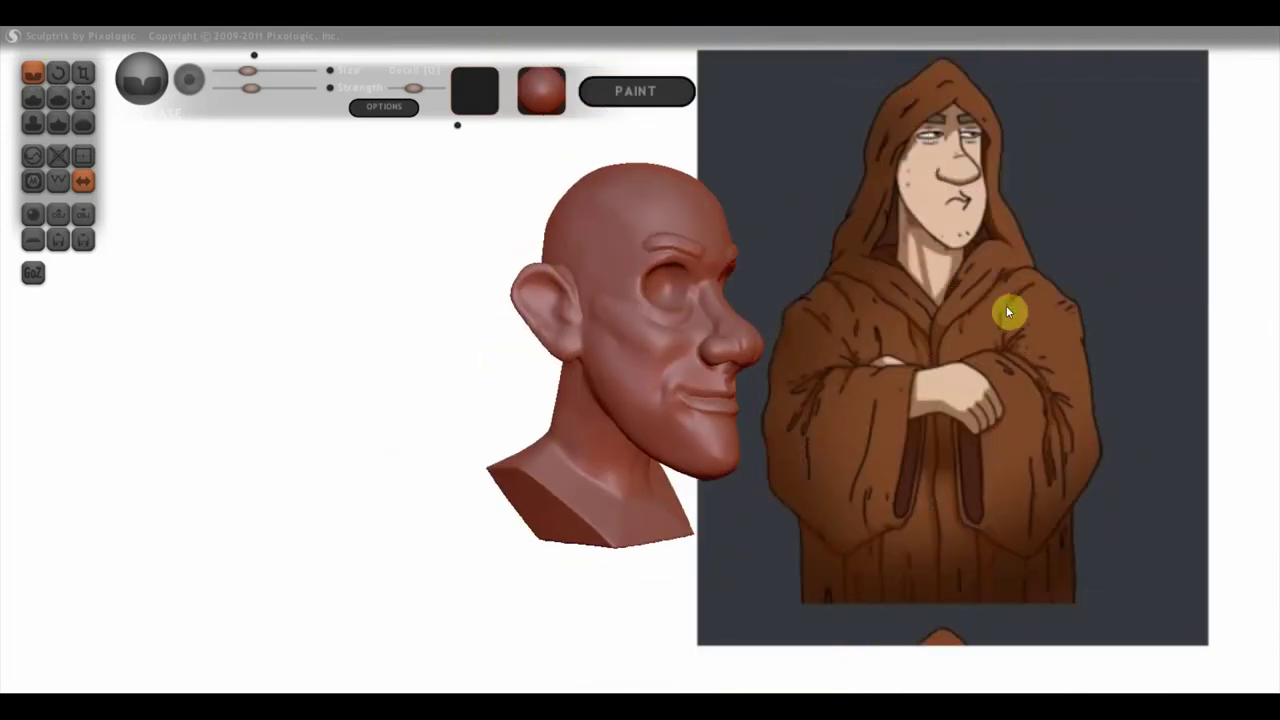
Step: Increase the brush strength and turn the head into profile toward the ear
scroll(580, 306, "up", 3)
scroll(570, 280, "up", 2)
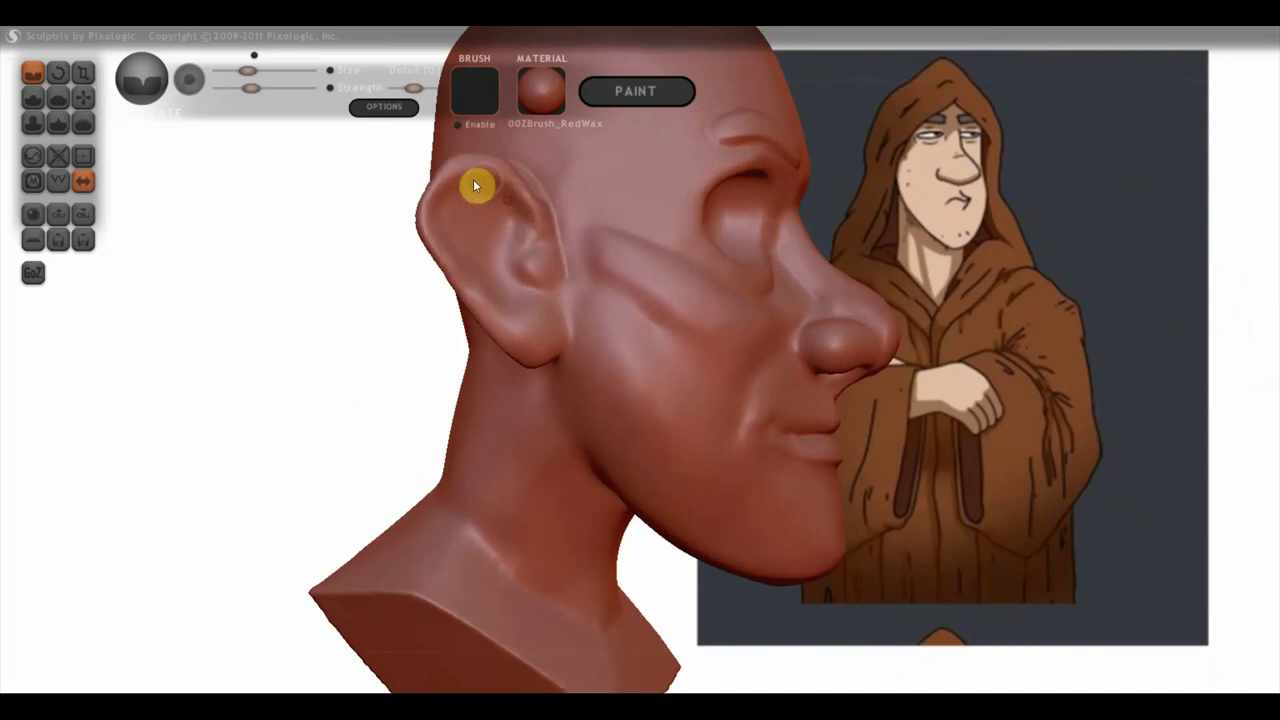
left_click_drag(250, 88, 265, 88)
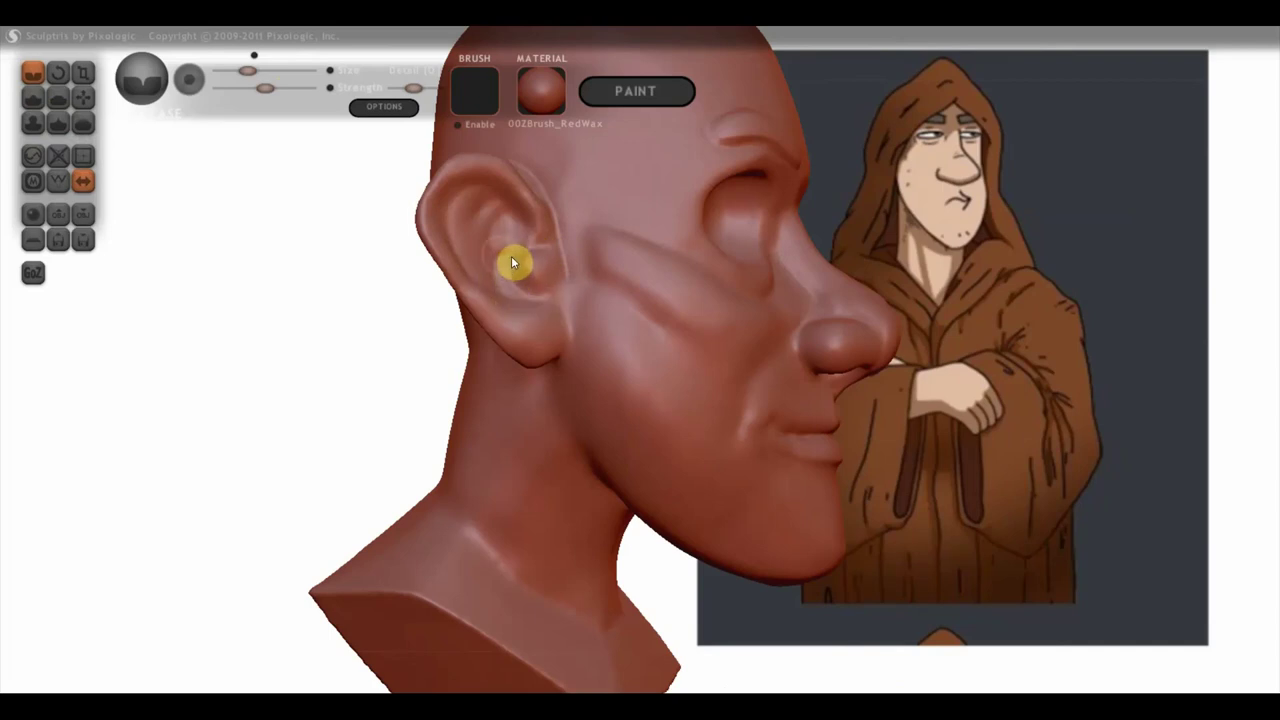
scroll(535, 292, "up", 3)
right_click_drag(531, 290, 619, 306)
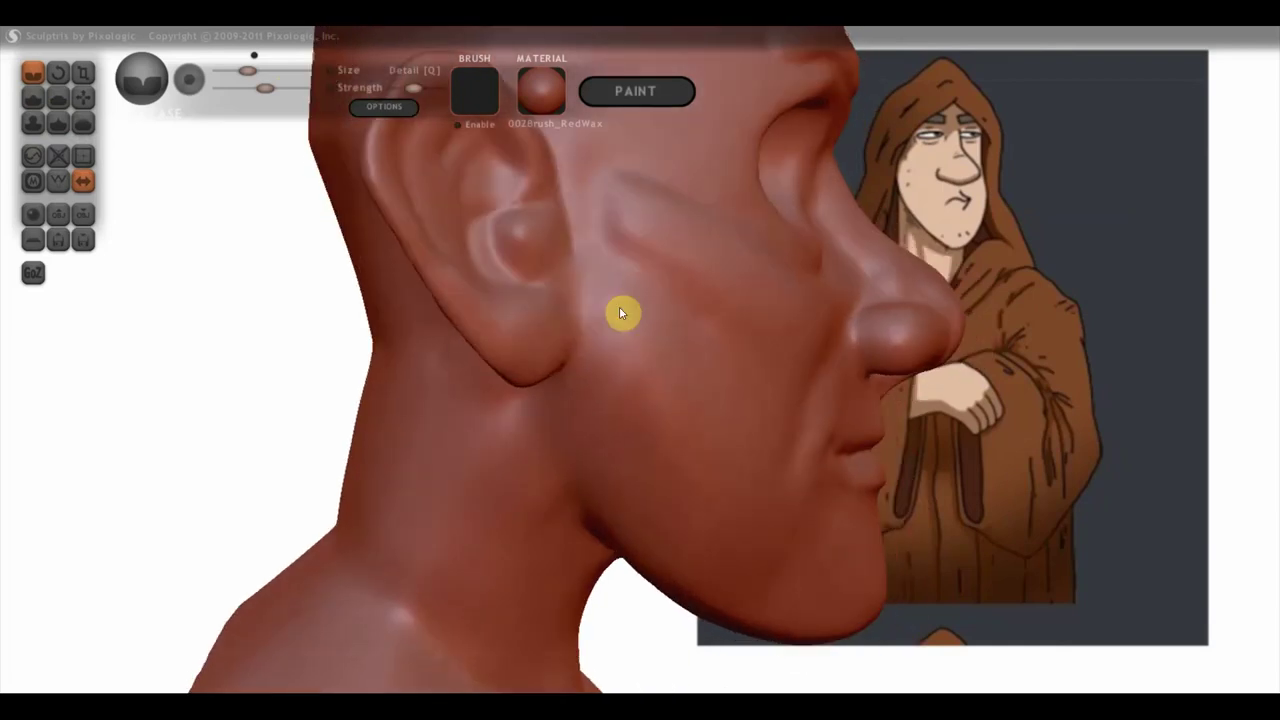
Step: Carve the inner-ear cavity deeper with a new brush, then zoom out to a three-quarter view
left_click(40, 102)
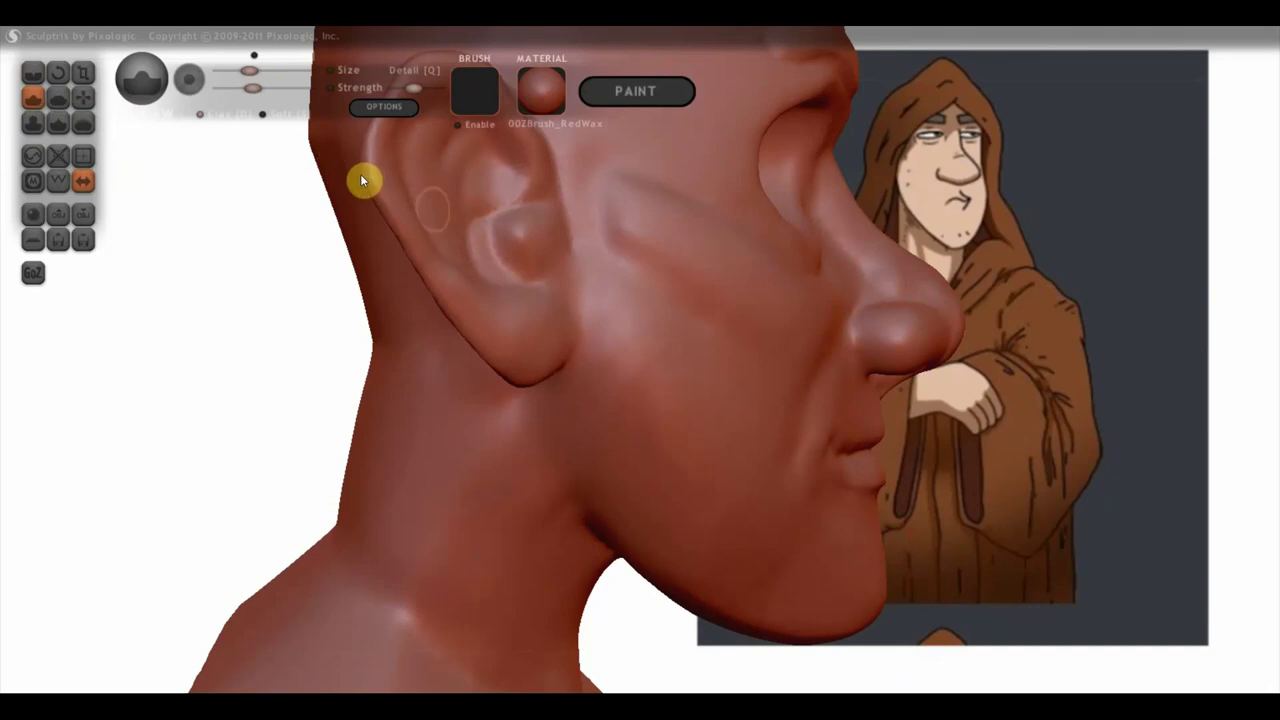
right_click_drag(203, 114, 490, 268)
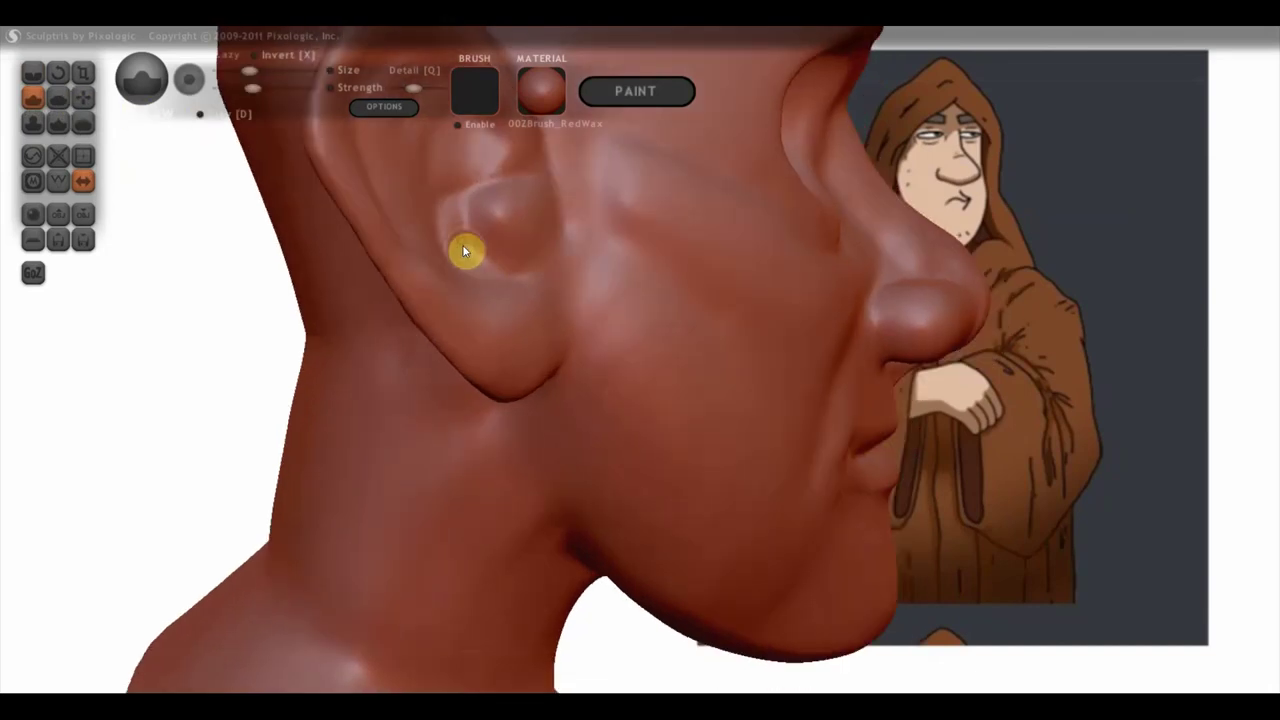
mouse_move(455, 257)
left_mouse_down()
mouse_move(457, 223)
mouse_move(443, 255)
mouse_move(481, 270)
left_mouse_up()
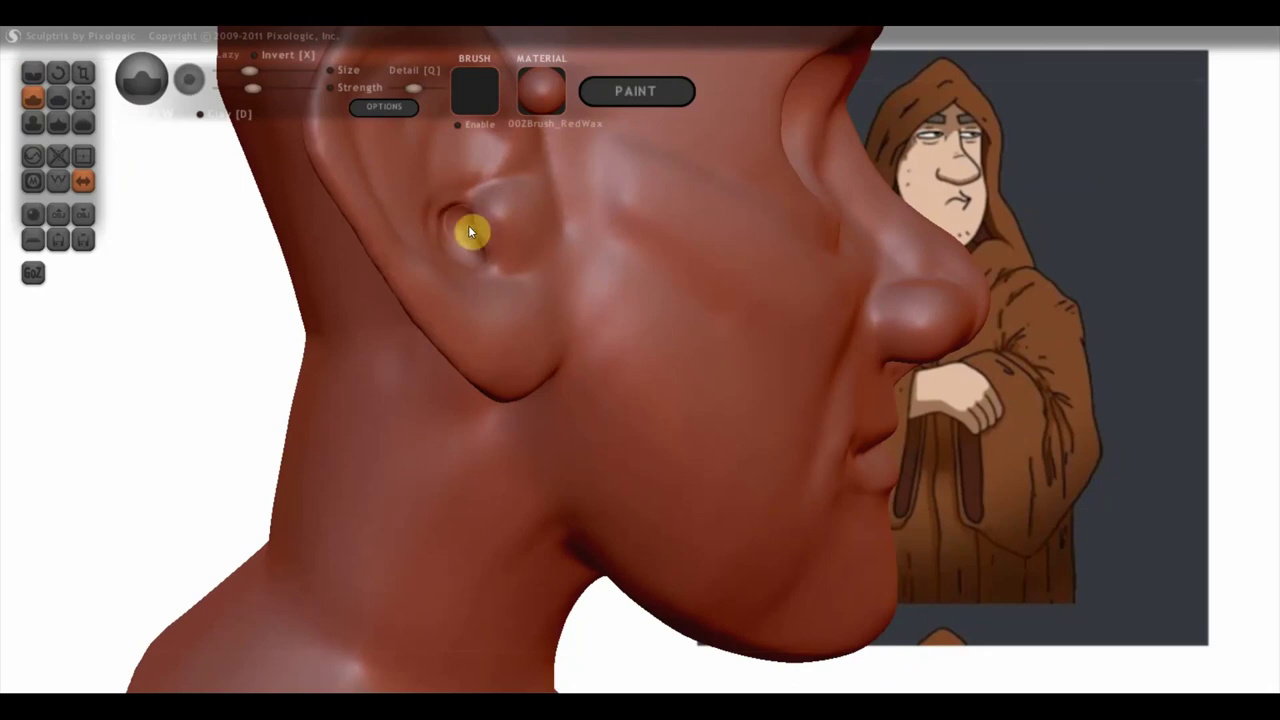
scroll(466, 240, "down", 2)
scroll(463, 257, "down", 2)
scroll(380, 268, "down", 2)
mouse_move(309, 266)
left_mouse_down()
mouse_move(504, 291)
mouse_move(600, 329)
mouse_move(451, 294)
mouse_move(754, 306)
mouse_move(698, 318)
mouse_move(820, 349)
mouse_move(810, 355)
left_mouse_up()
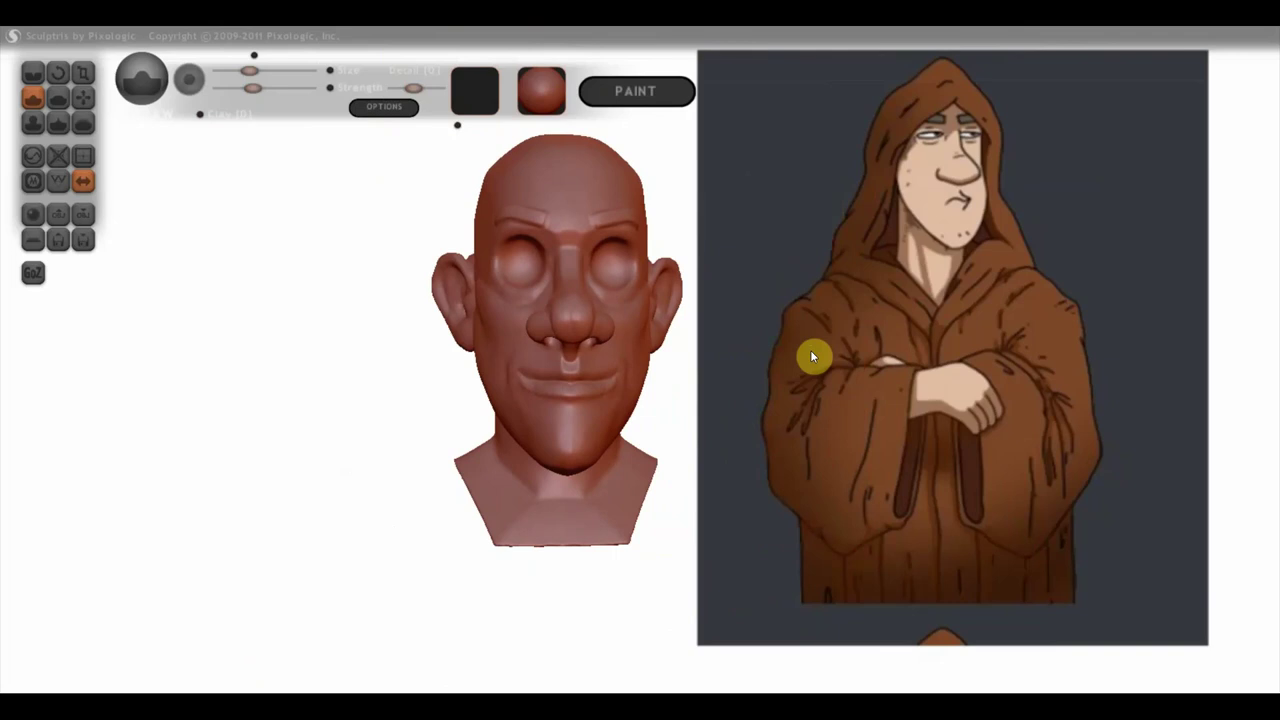
left_click_drag(812, 357, 848, 366)
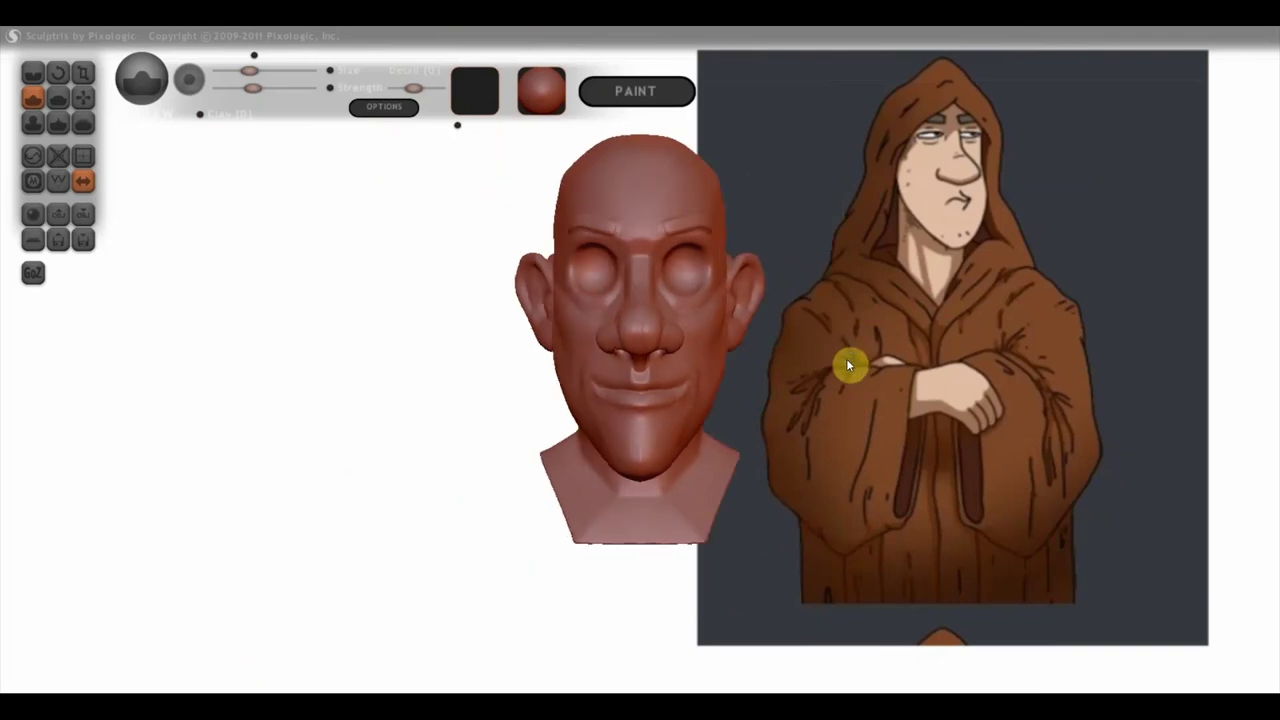
left_click_drag(870, 317, 872, 302)
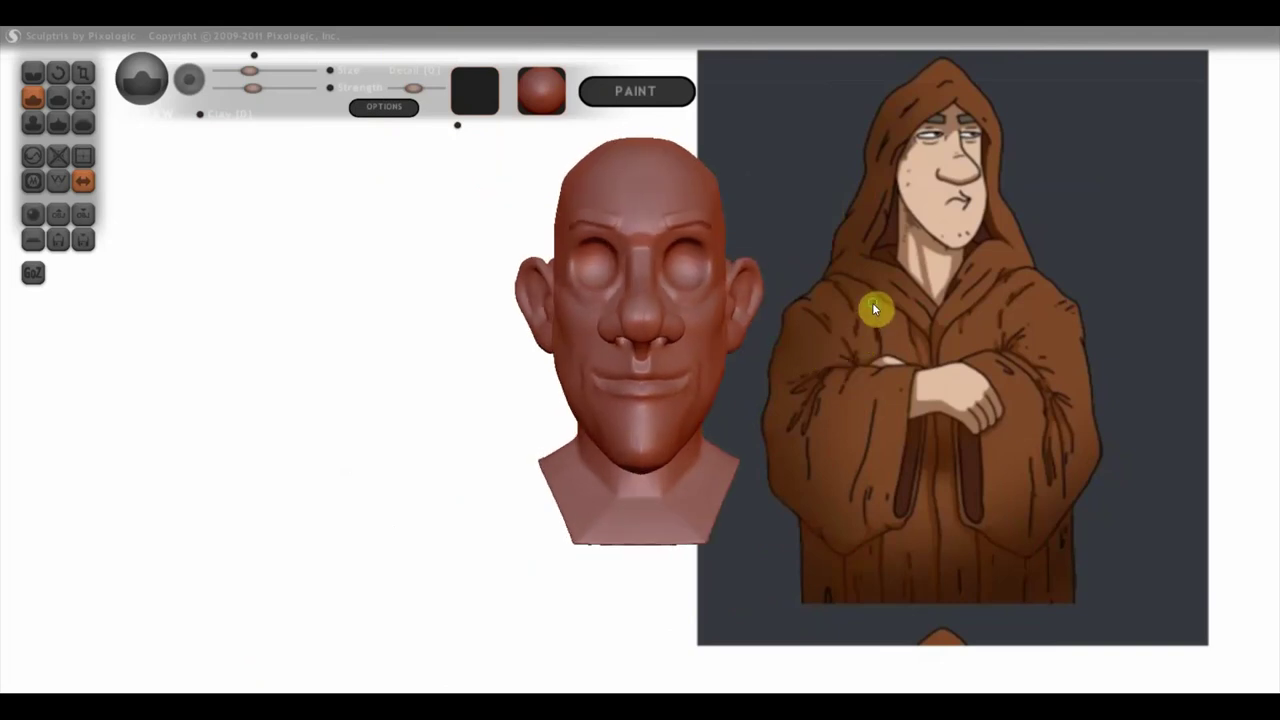